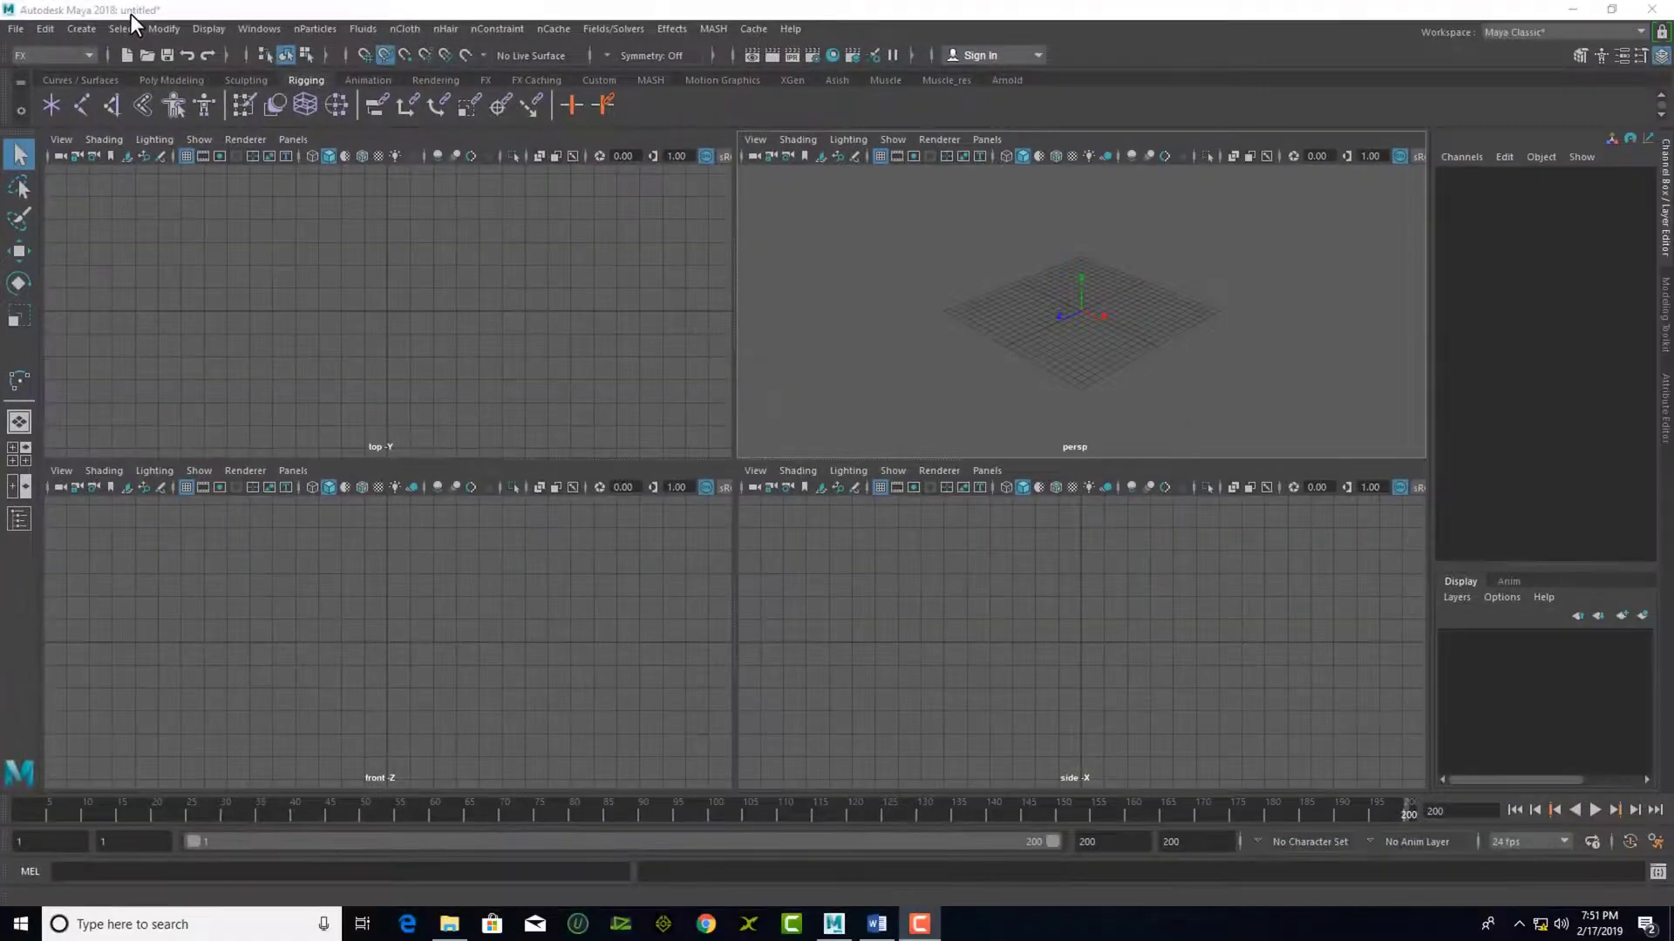
# Save the untitled scene in Maya Binary format under the author's name followed by "practices"
pyautogui.click(849, 542)
pyautogui.hotkey('ctrl', 's')
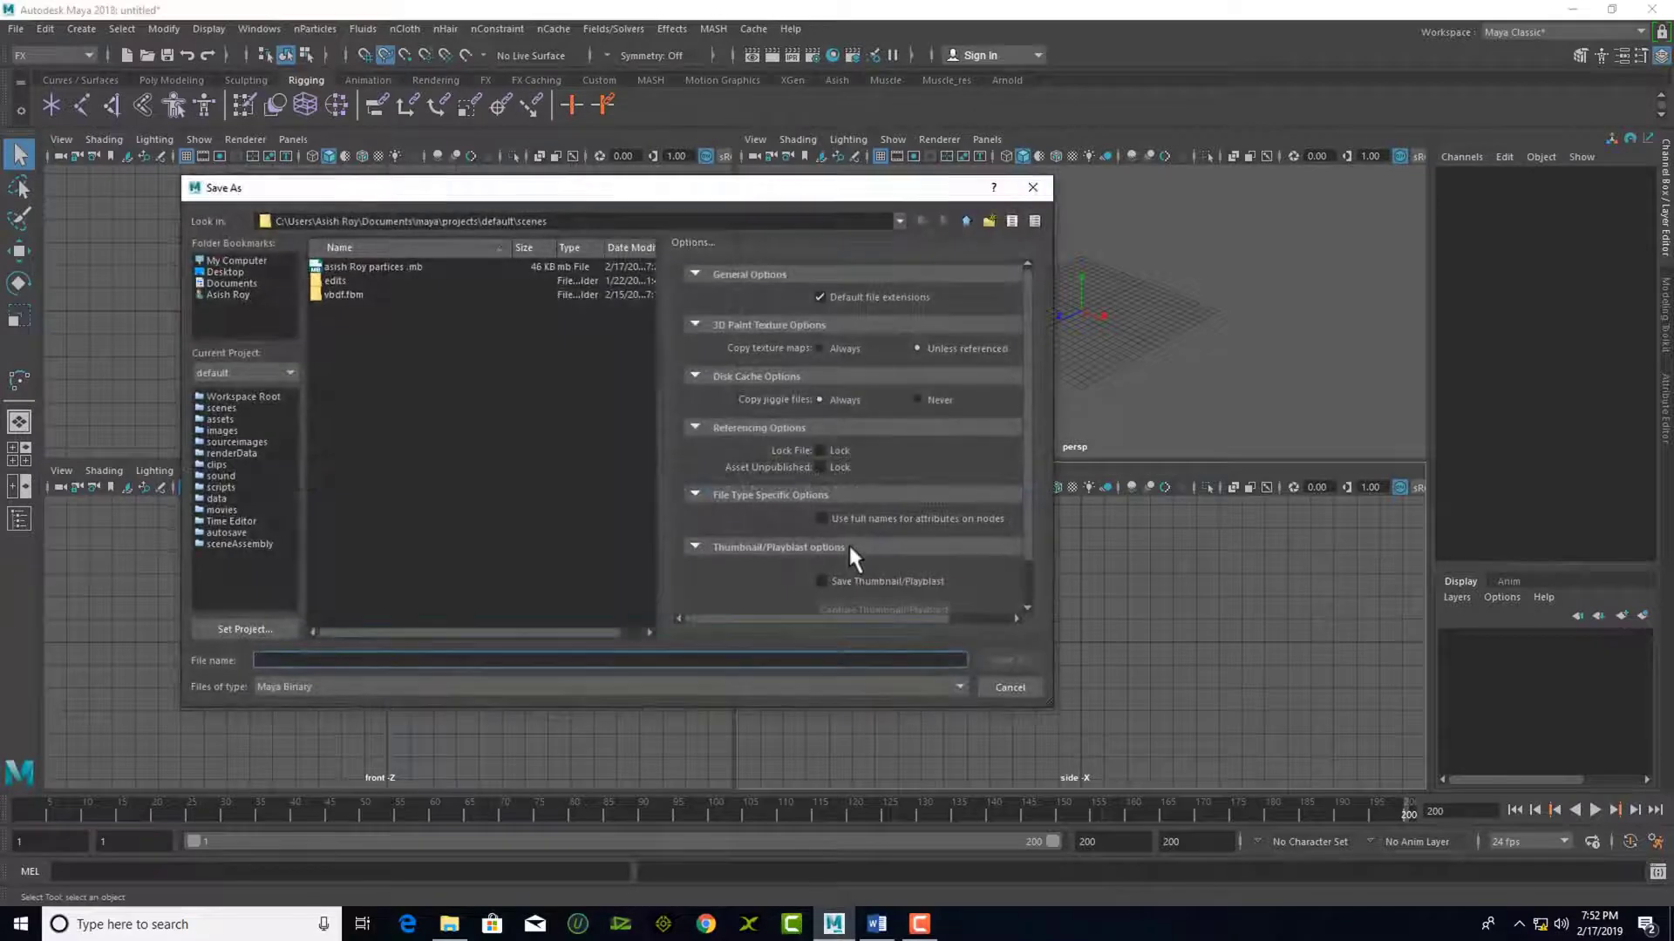
pyautogui.write('Asish roy practice ')
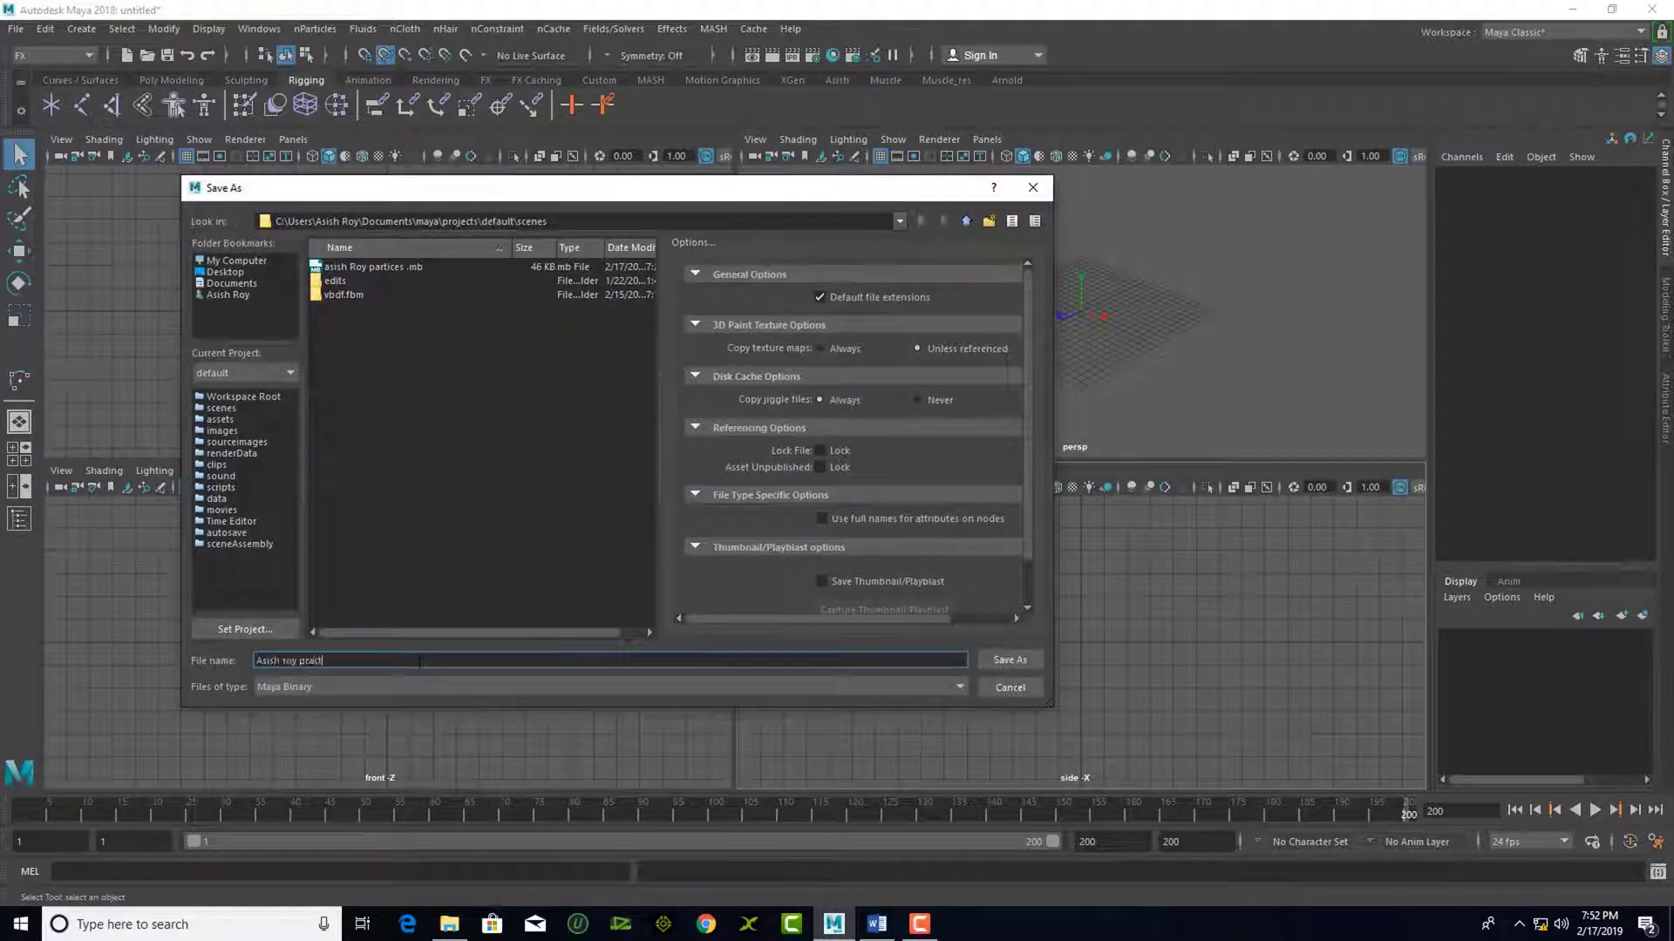
pyautogui.write('s')
pyautogui.click(1015, 661)
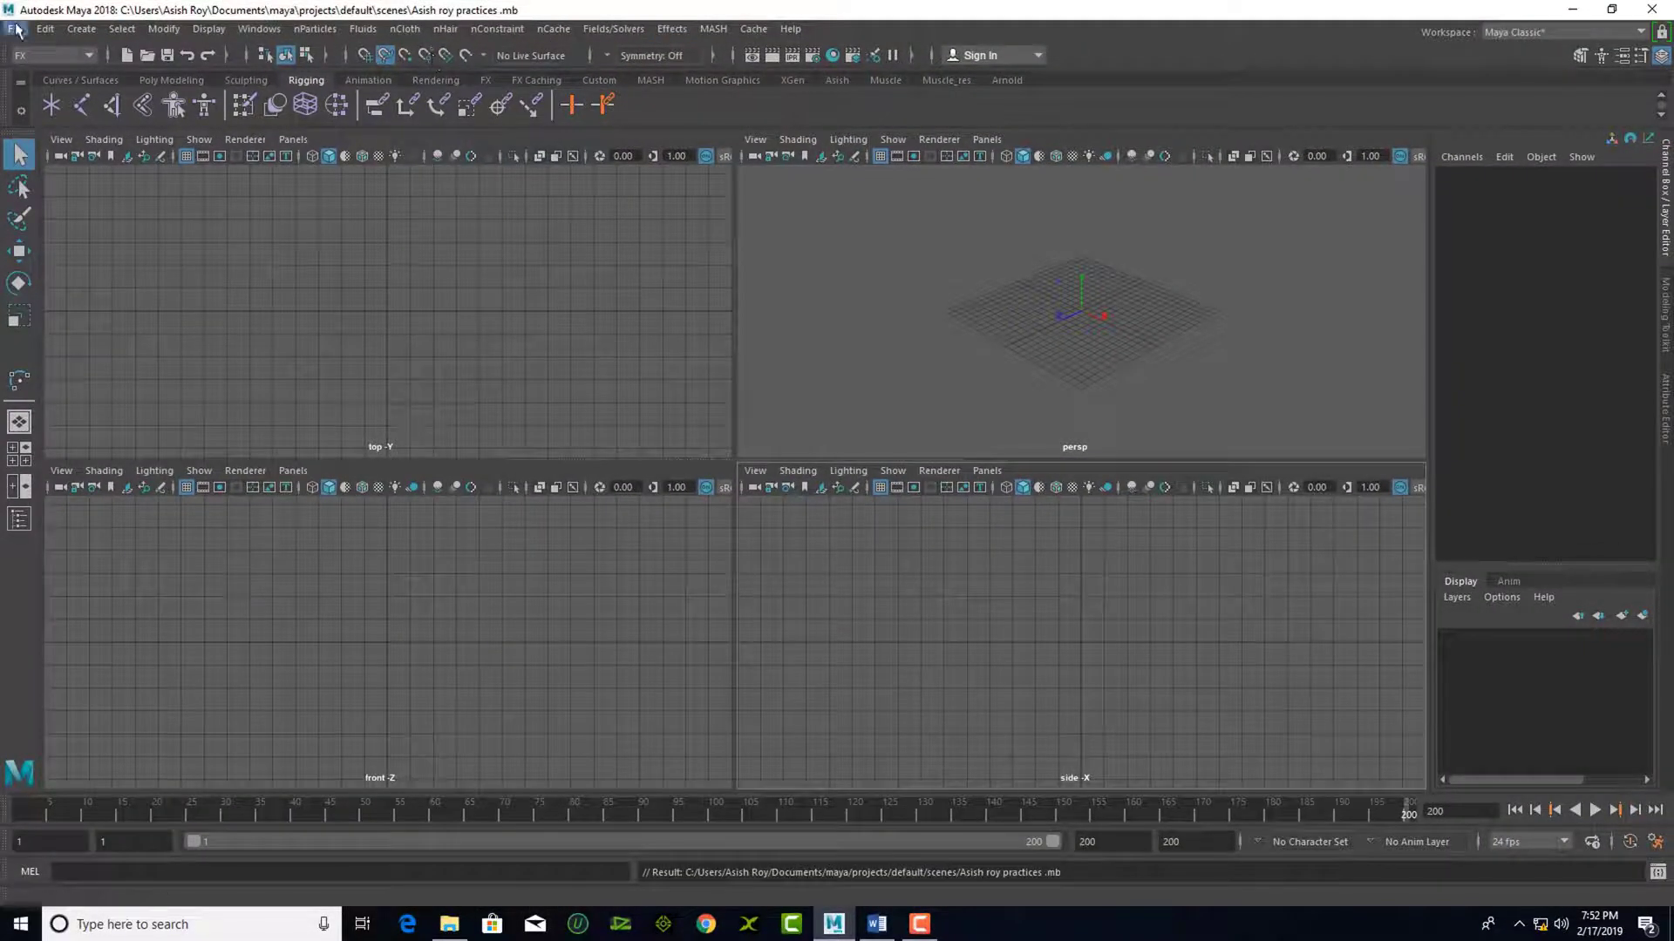
# Switch the menu set from FX to Modeling and on to Animation
pyautogui.press('F2')
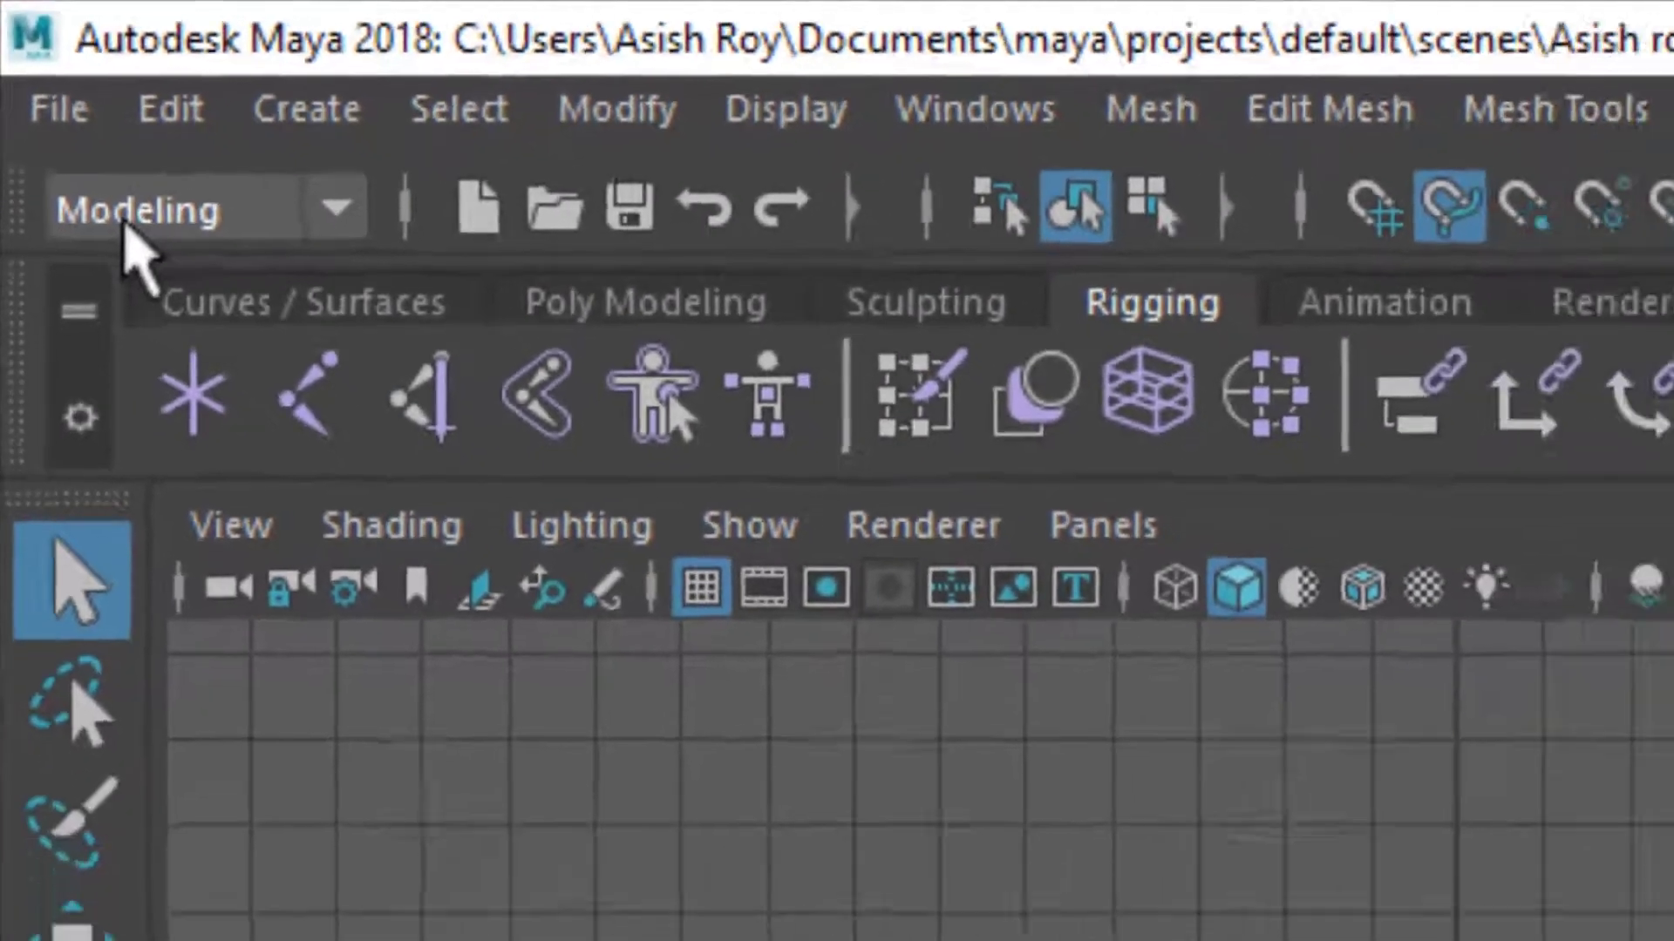
pyautogui.click(175, 257)
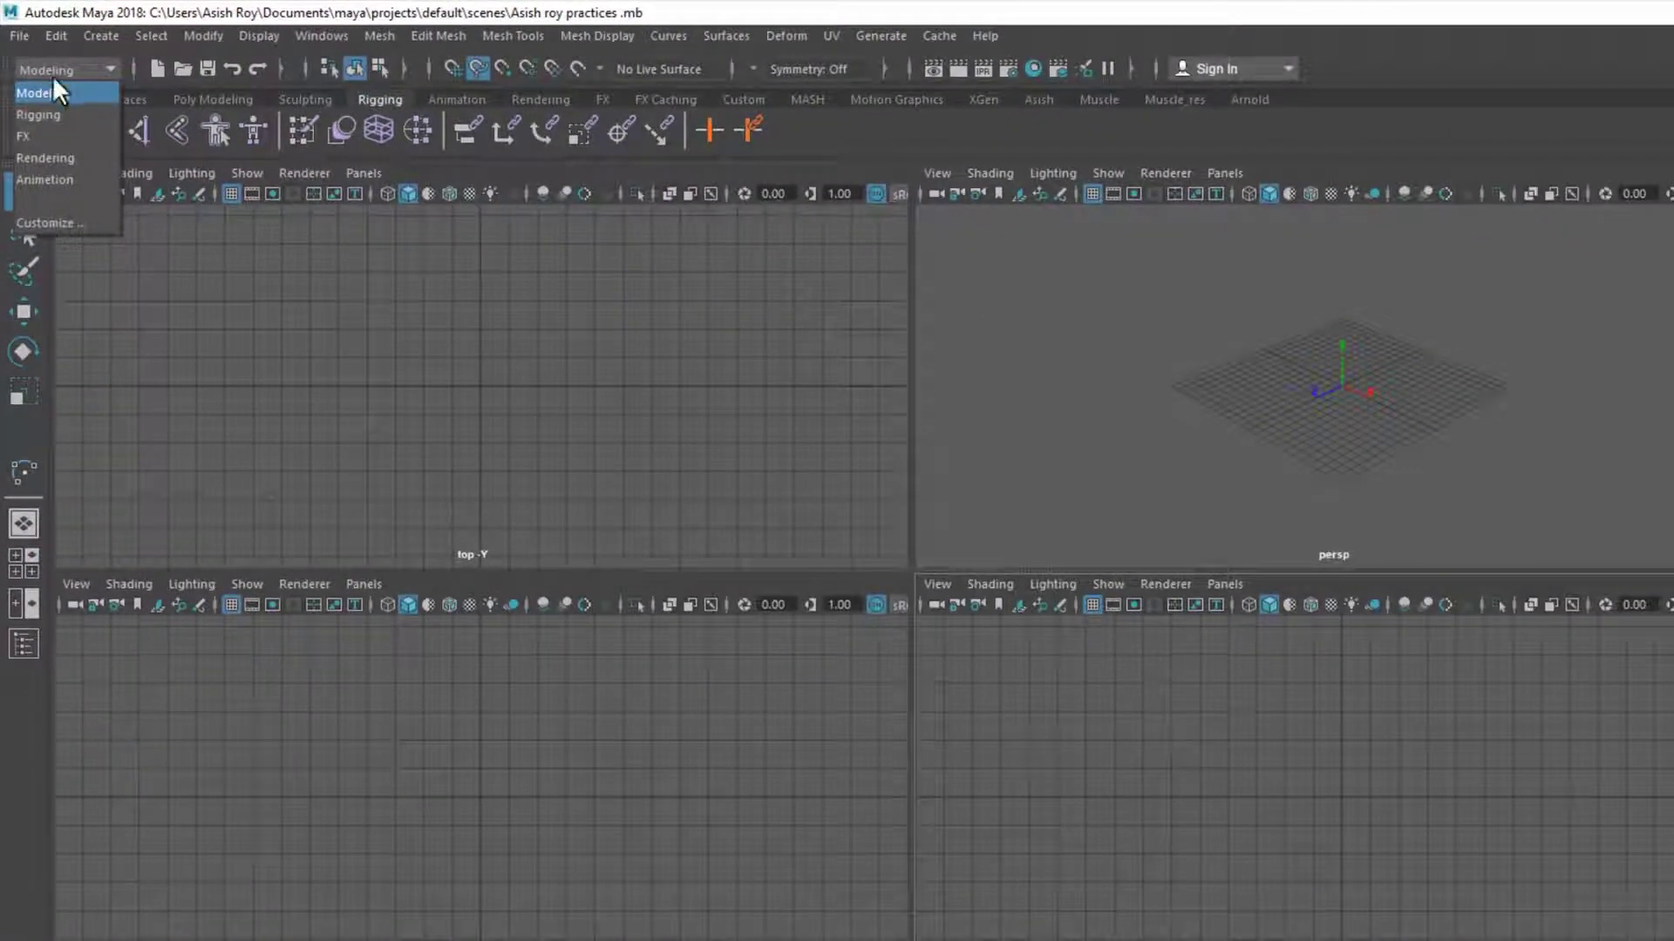
pyautogui.click(52, 75)
pyautogui.click(56, 65)
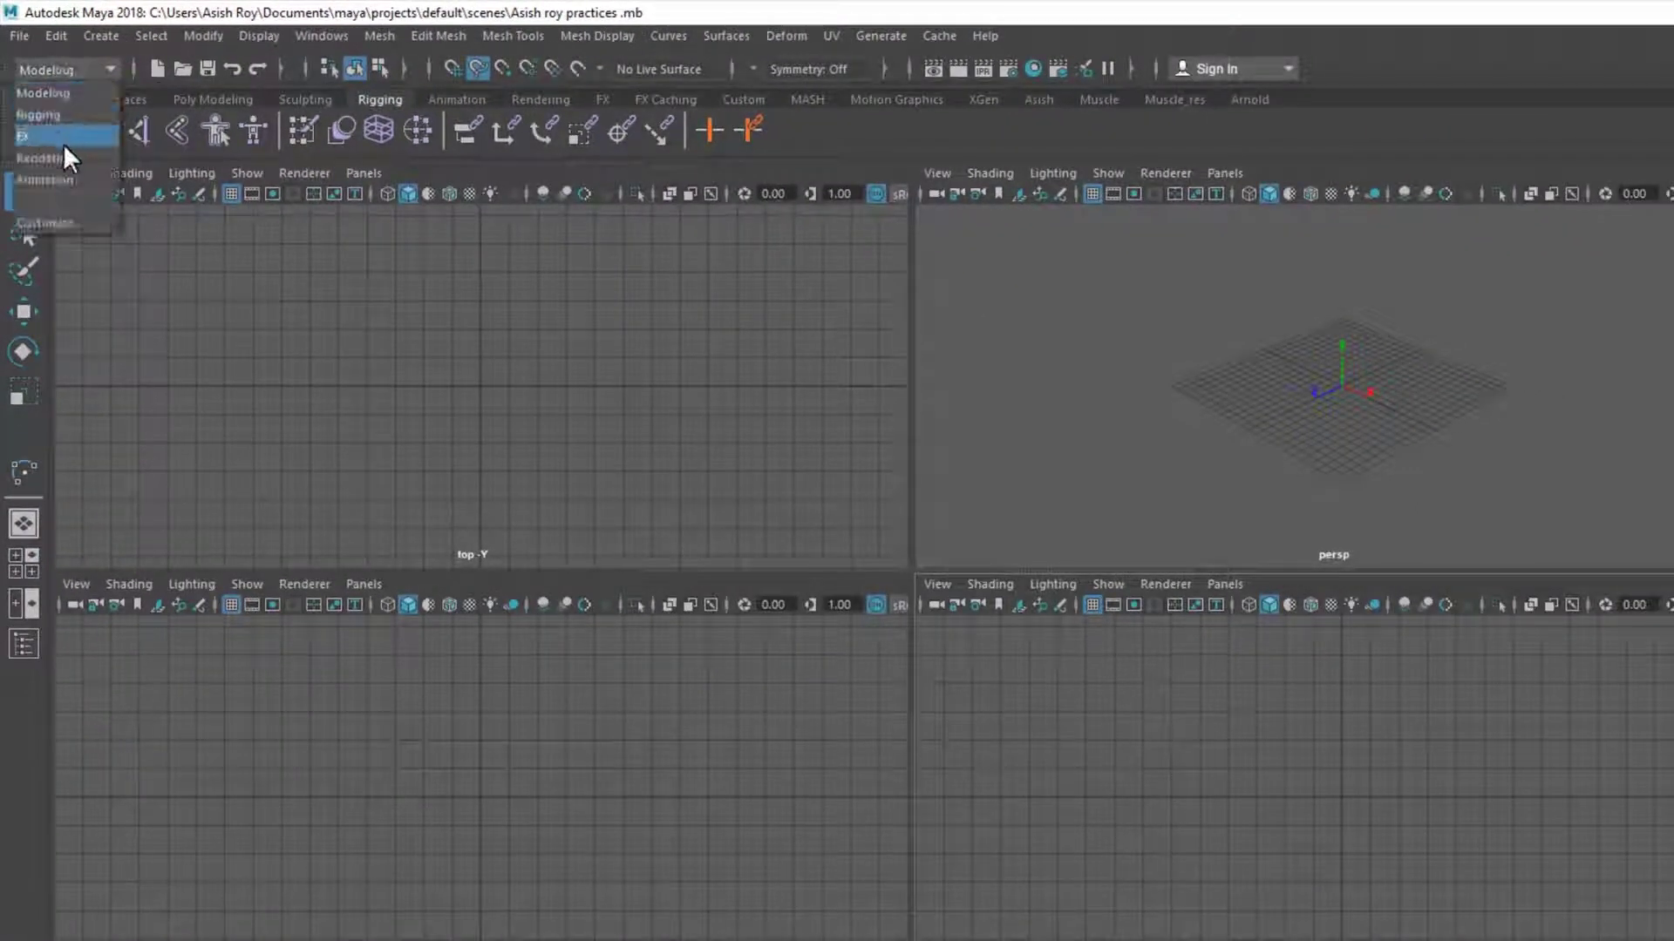
pyautogui.click(66, 178)
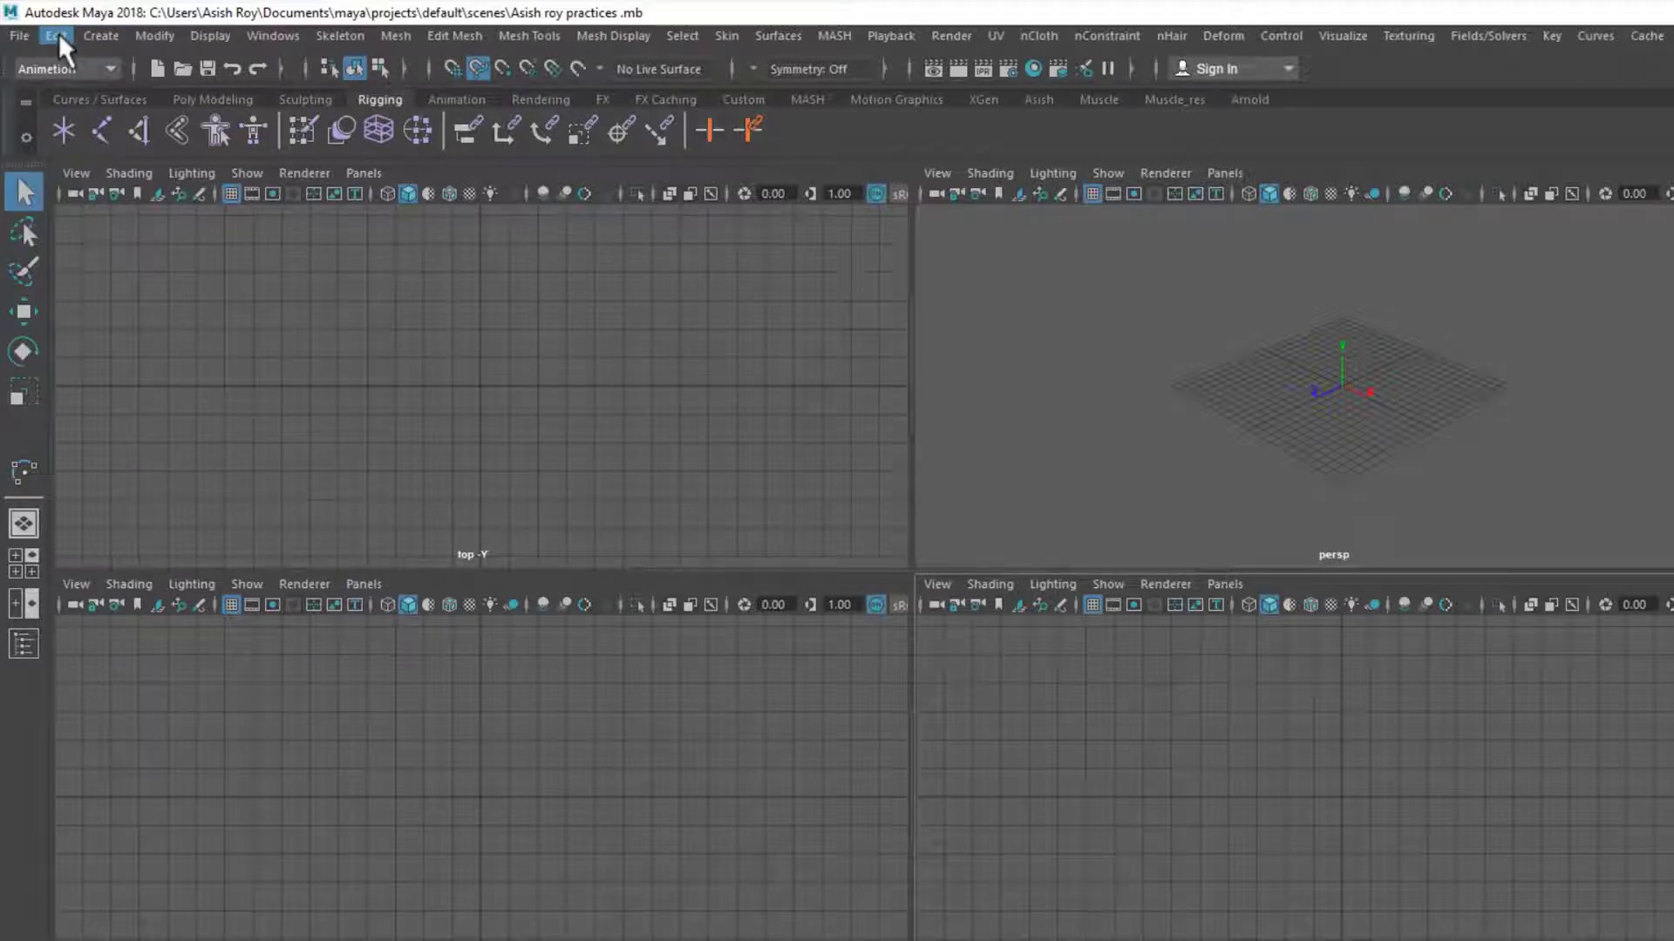
# Return the menu set to Modeling, and finish with the Rigging menu set active
pyautogui.click(52, 72)
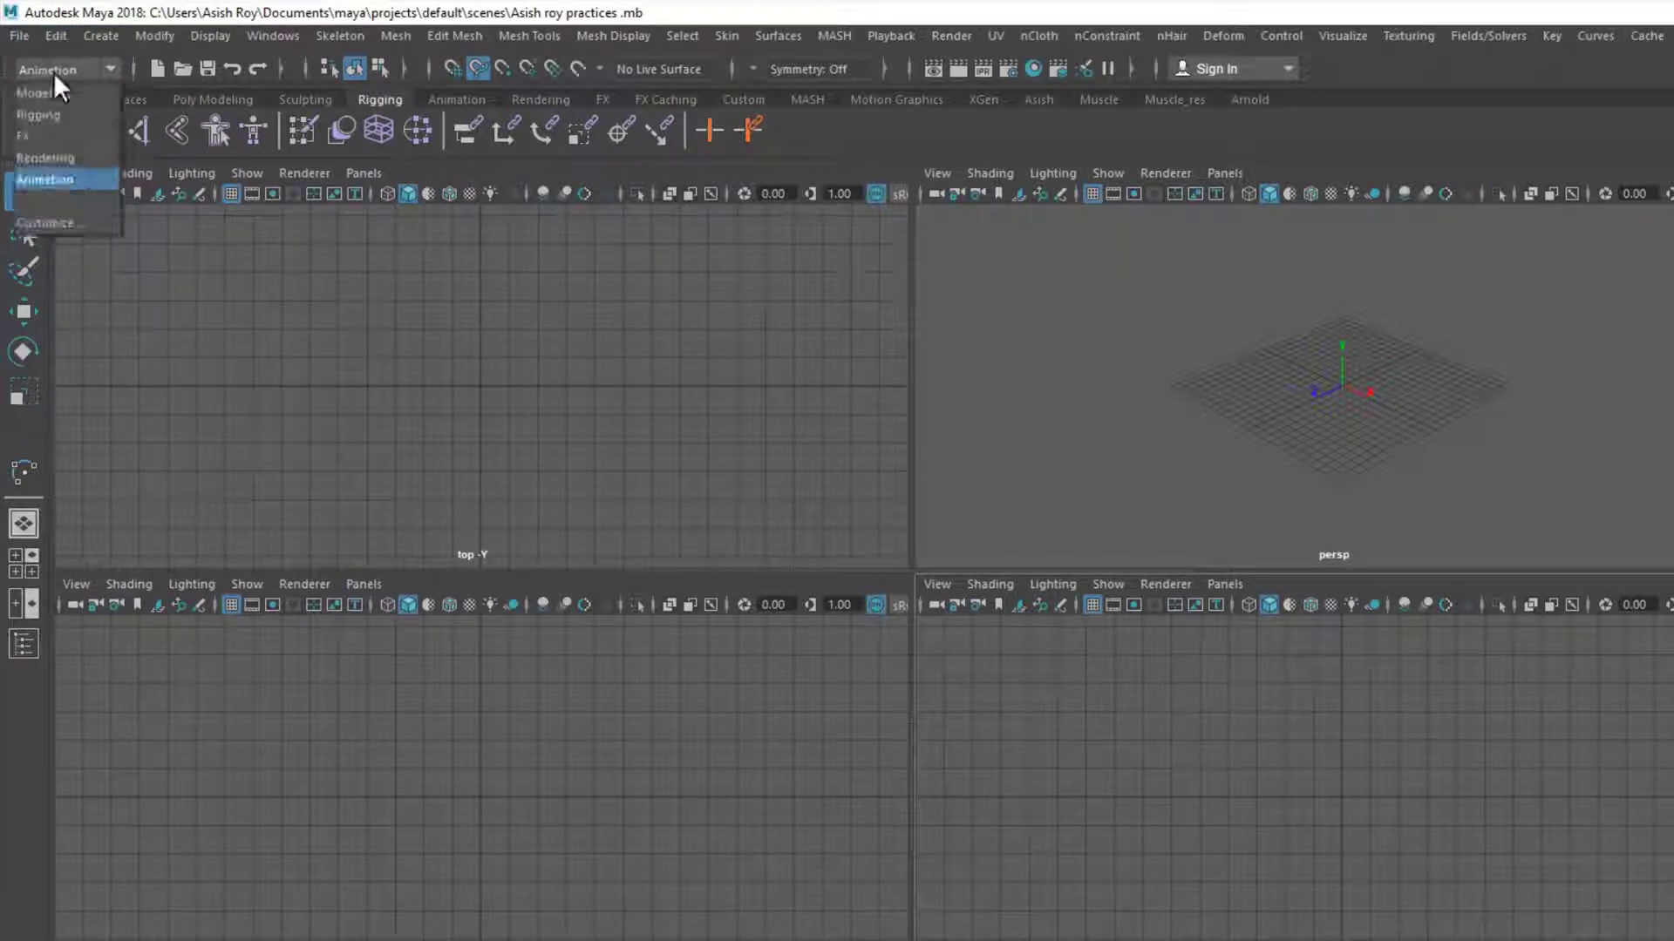
pyautogui.click(54, 92)
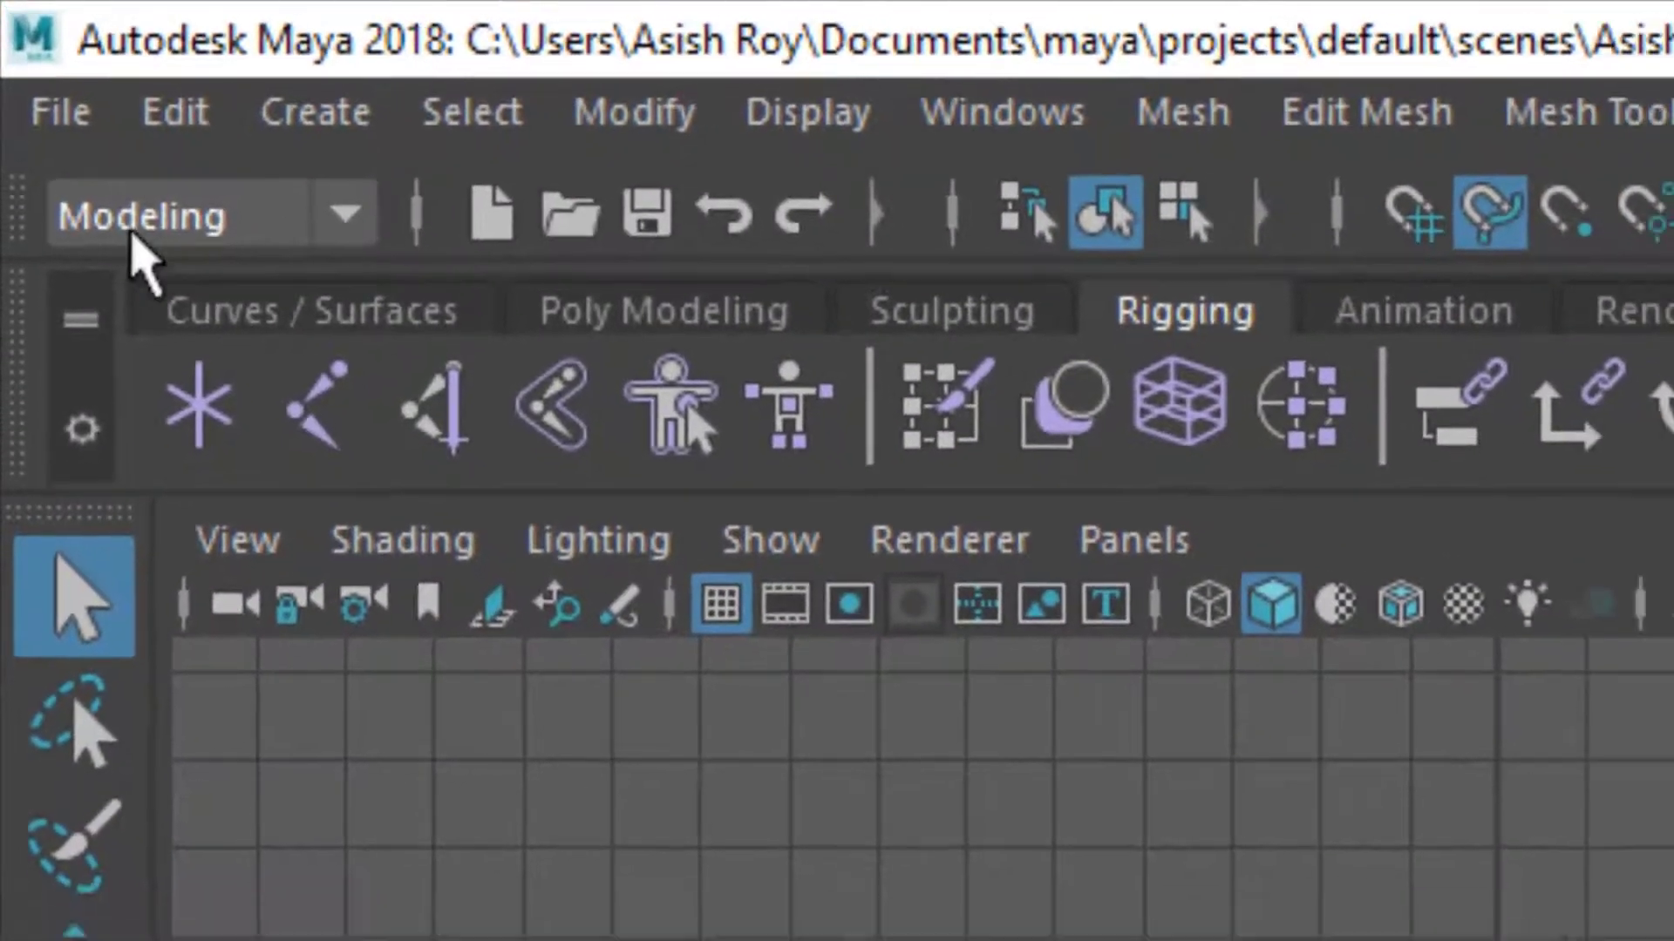
pyautogui.click(131, 223)
pyautogui.click(136, 342)
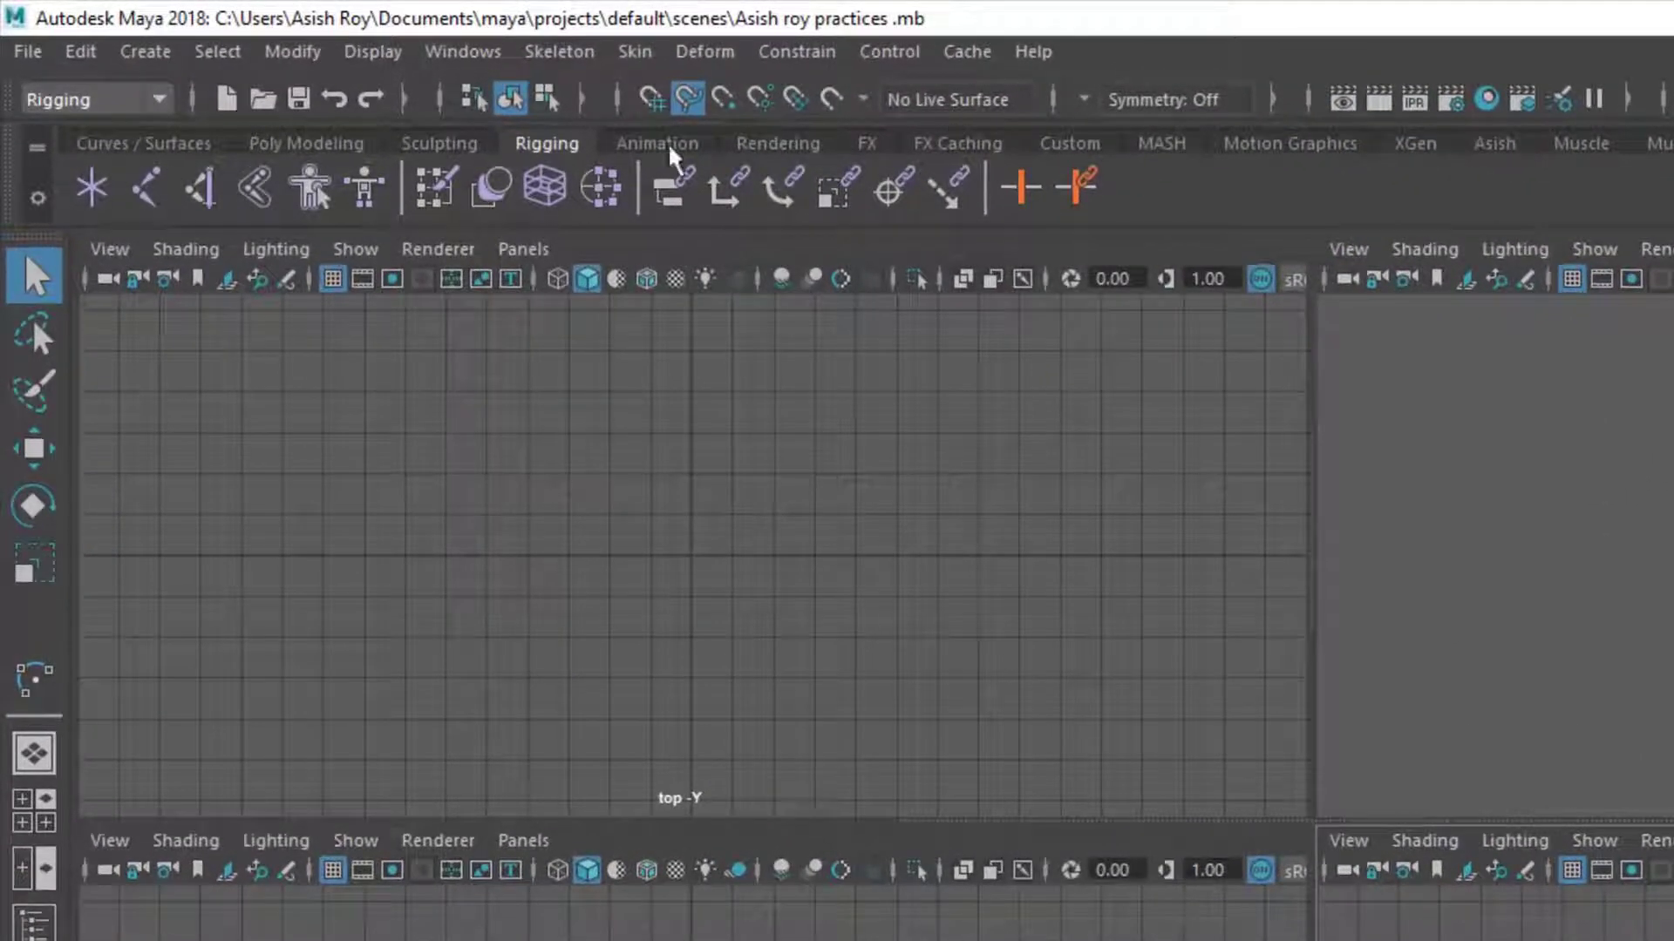
# Compare the Poly Modeling and Rigging shelves, leaving the Poly Modeling shelf displayed
pyautogui.click(315, 143)
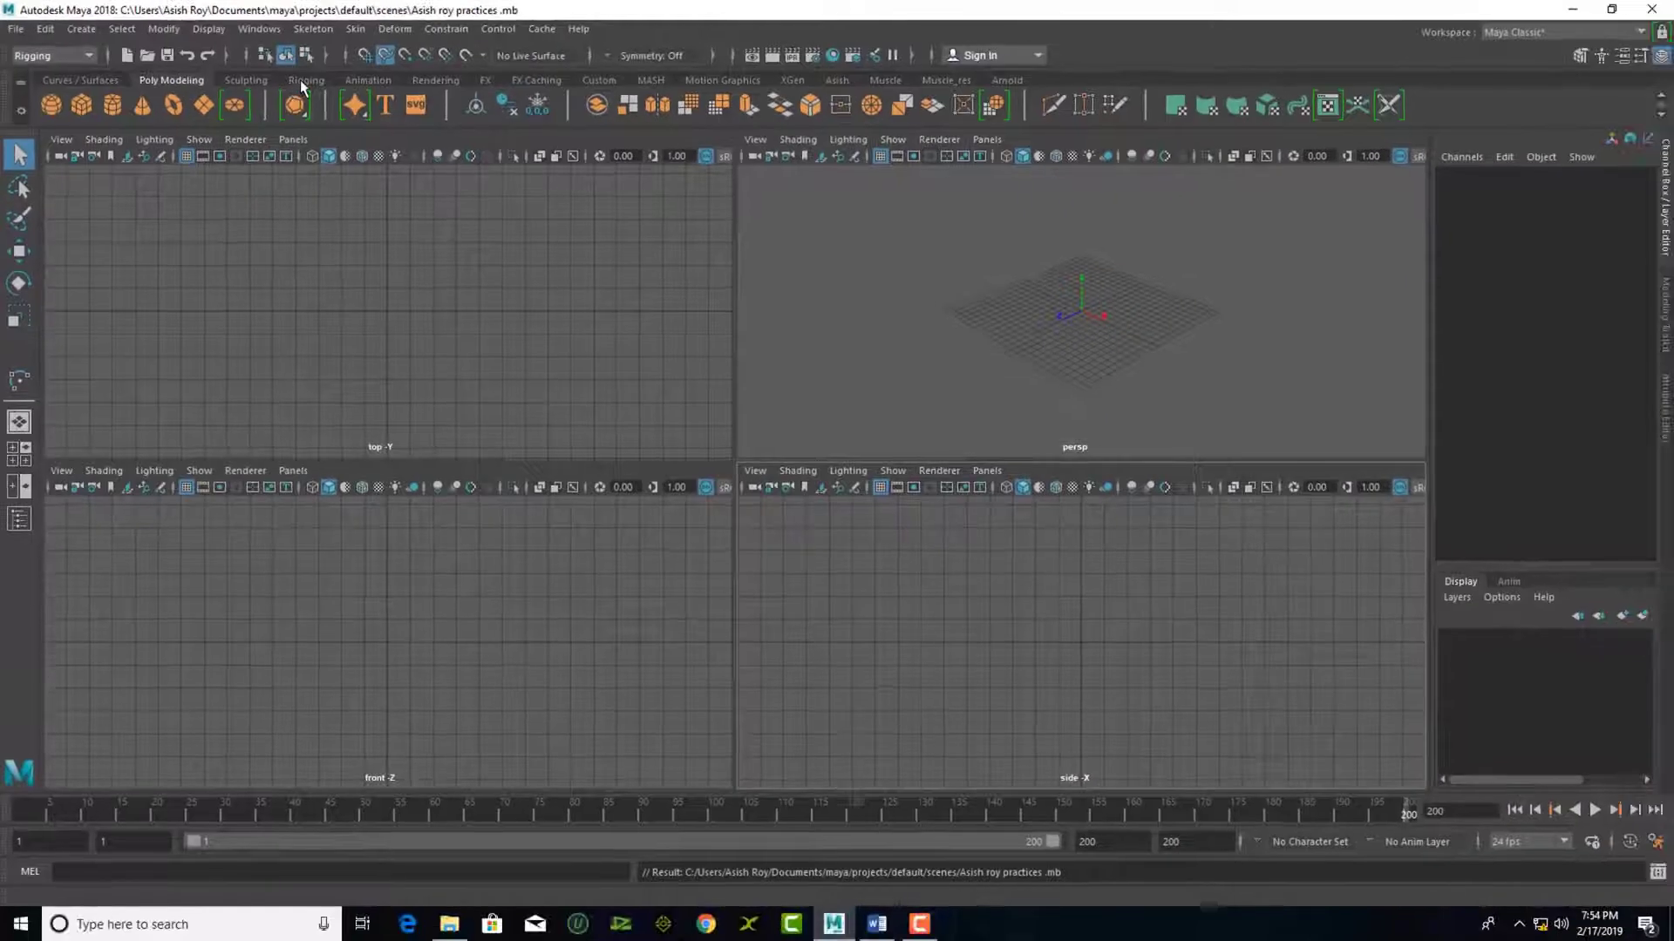
pyautogui.click(301, 80)
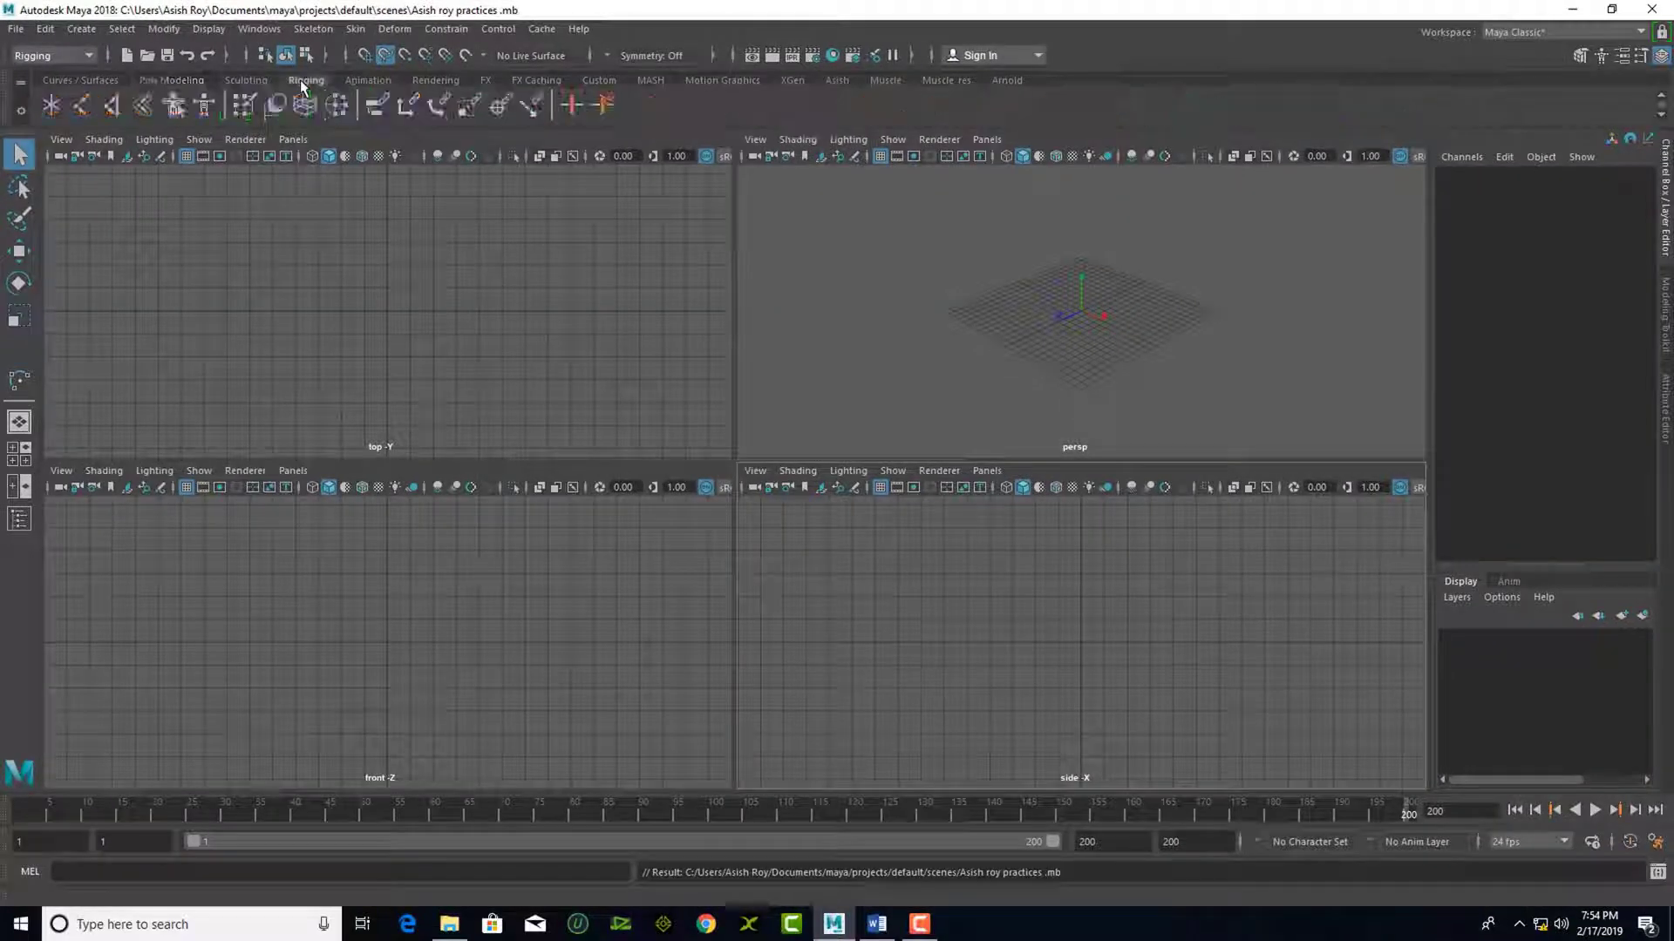
pyautogui.click(171, 80)
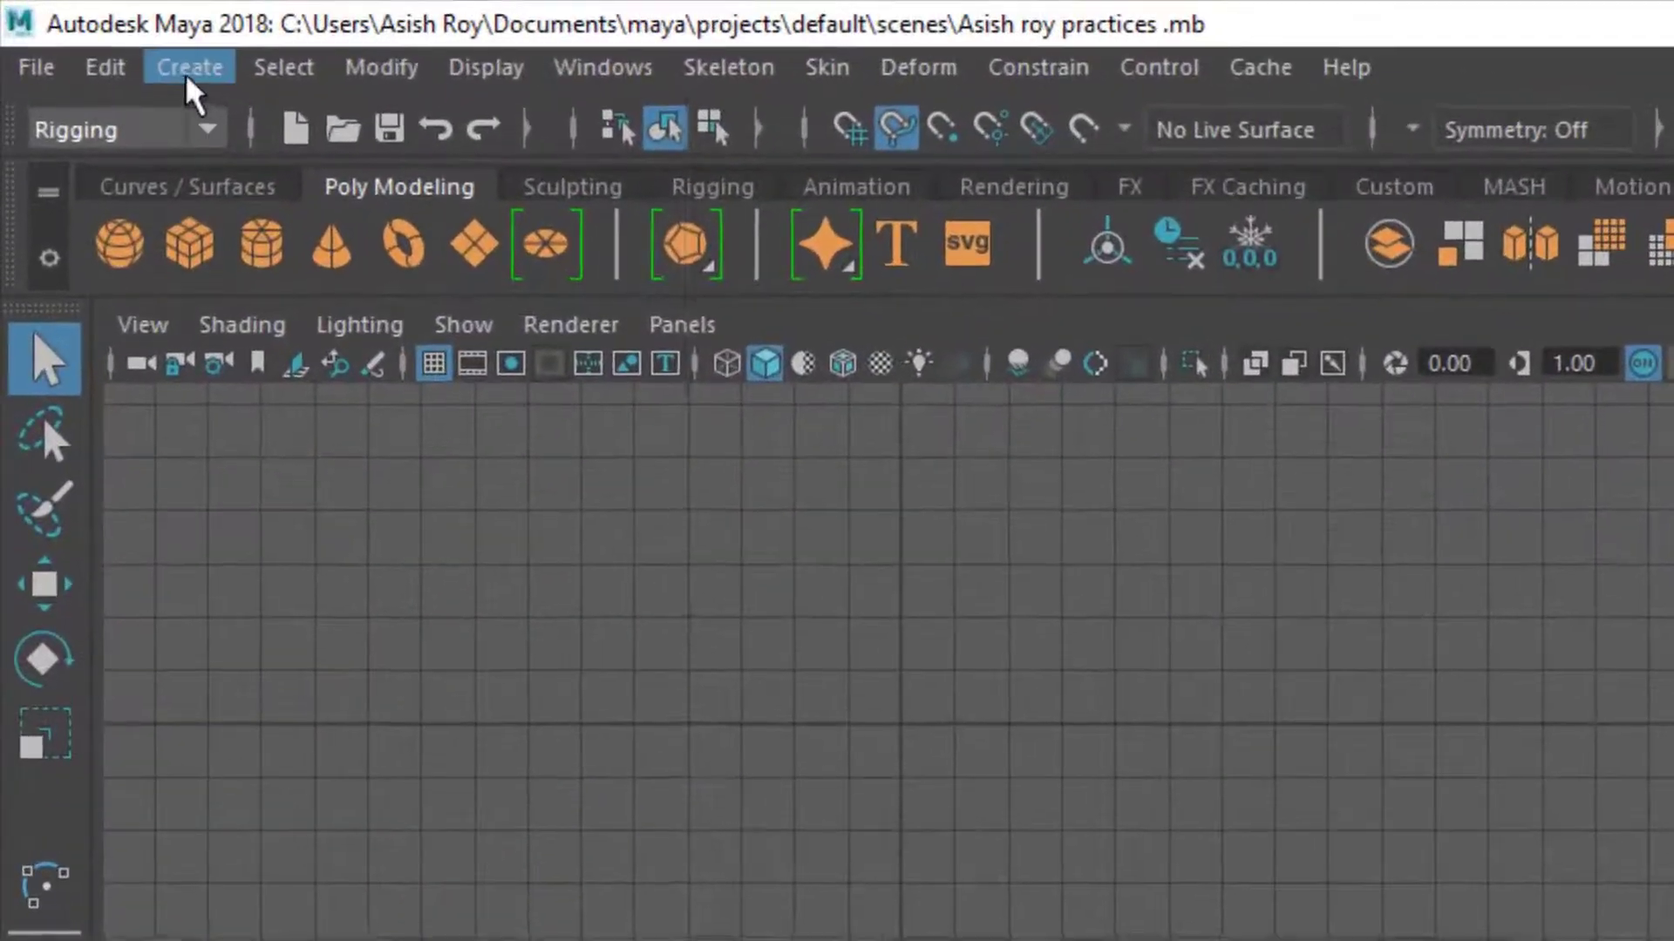
# Create a polygon primitive sphere at the origin with the default settings
pyautogui.click(184, 71)
pyautogui.moveTo(352, 209)
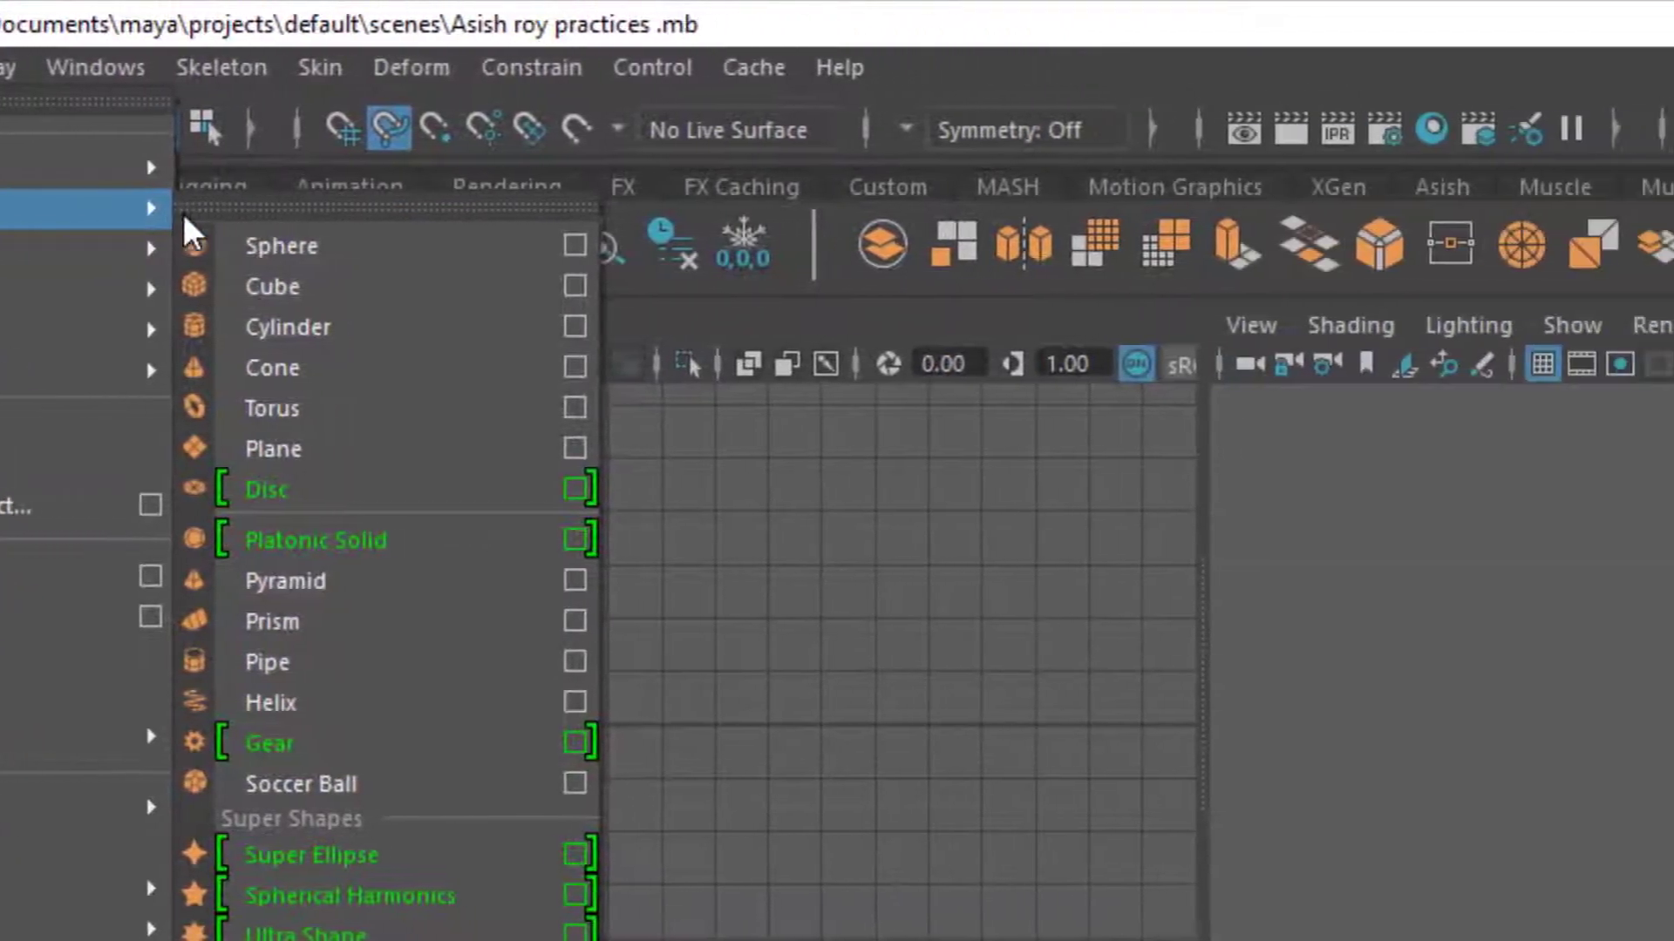
pyautogui.click(349, 255)
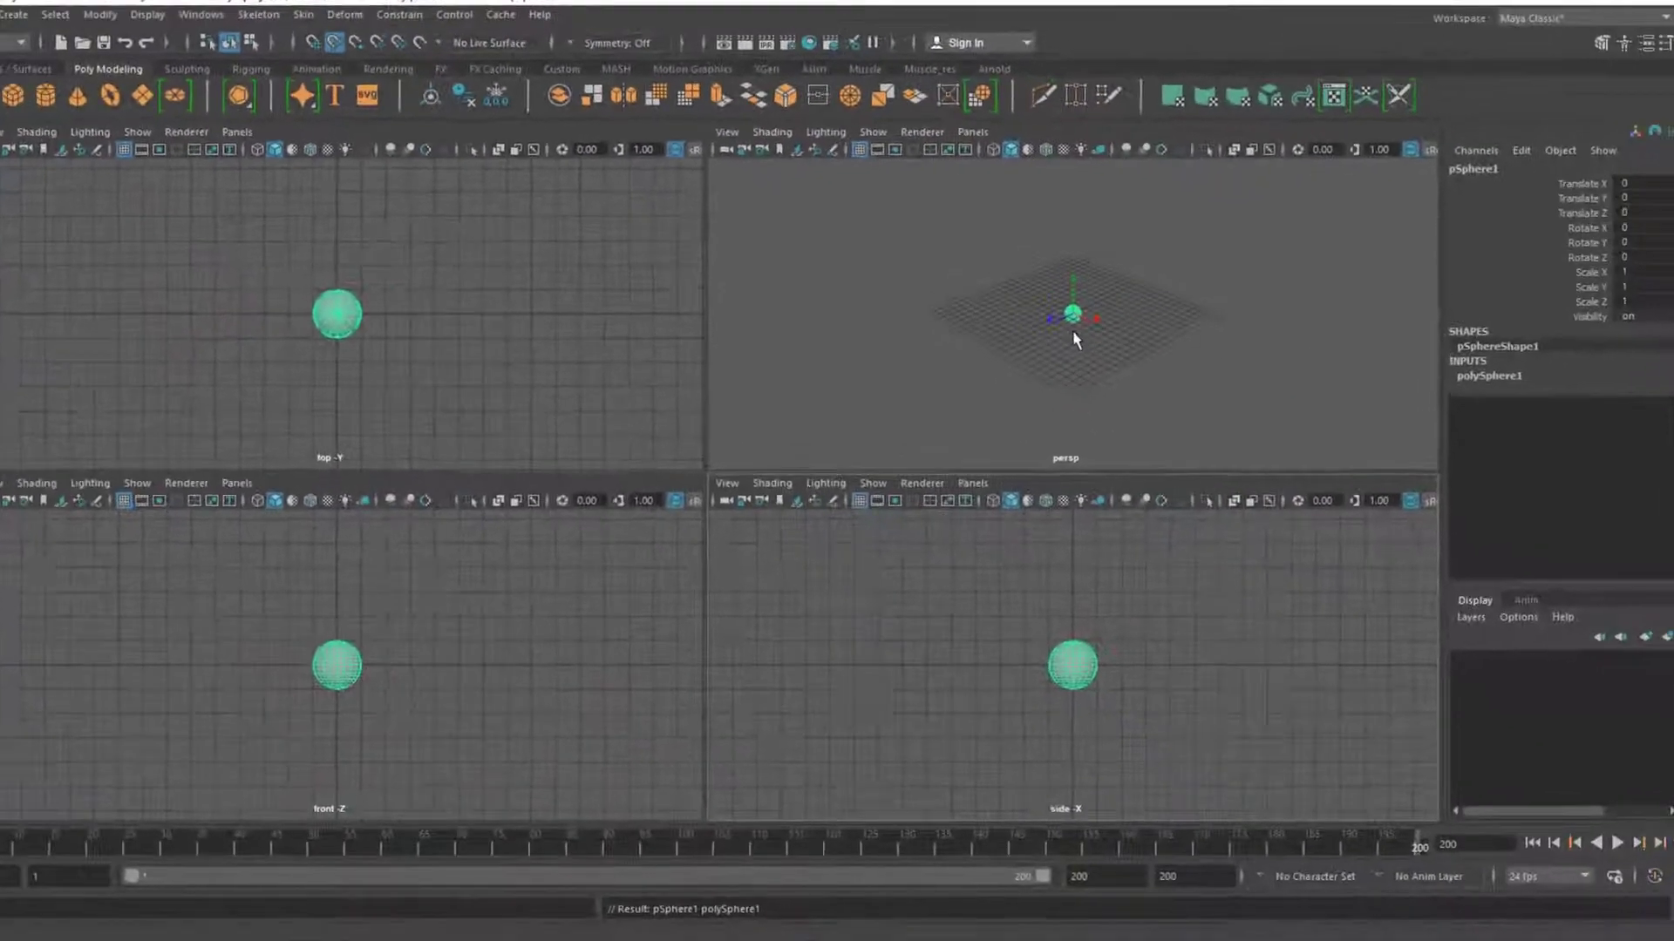
pyautogui.scroll(5, 1073, 333)
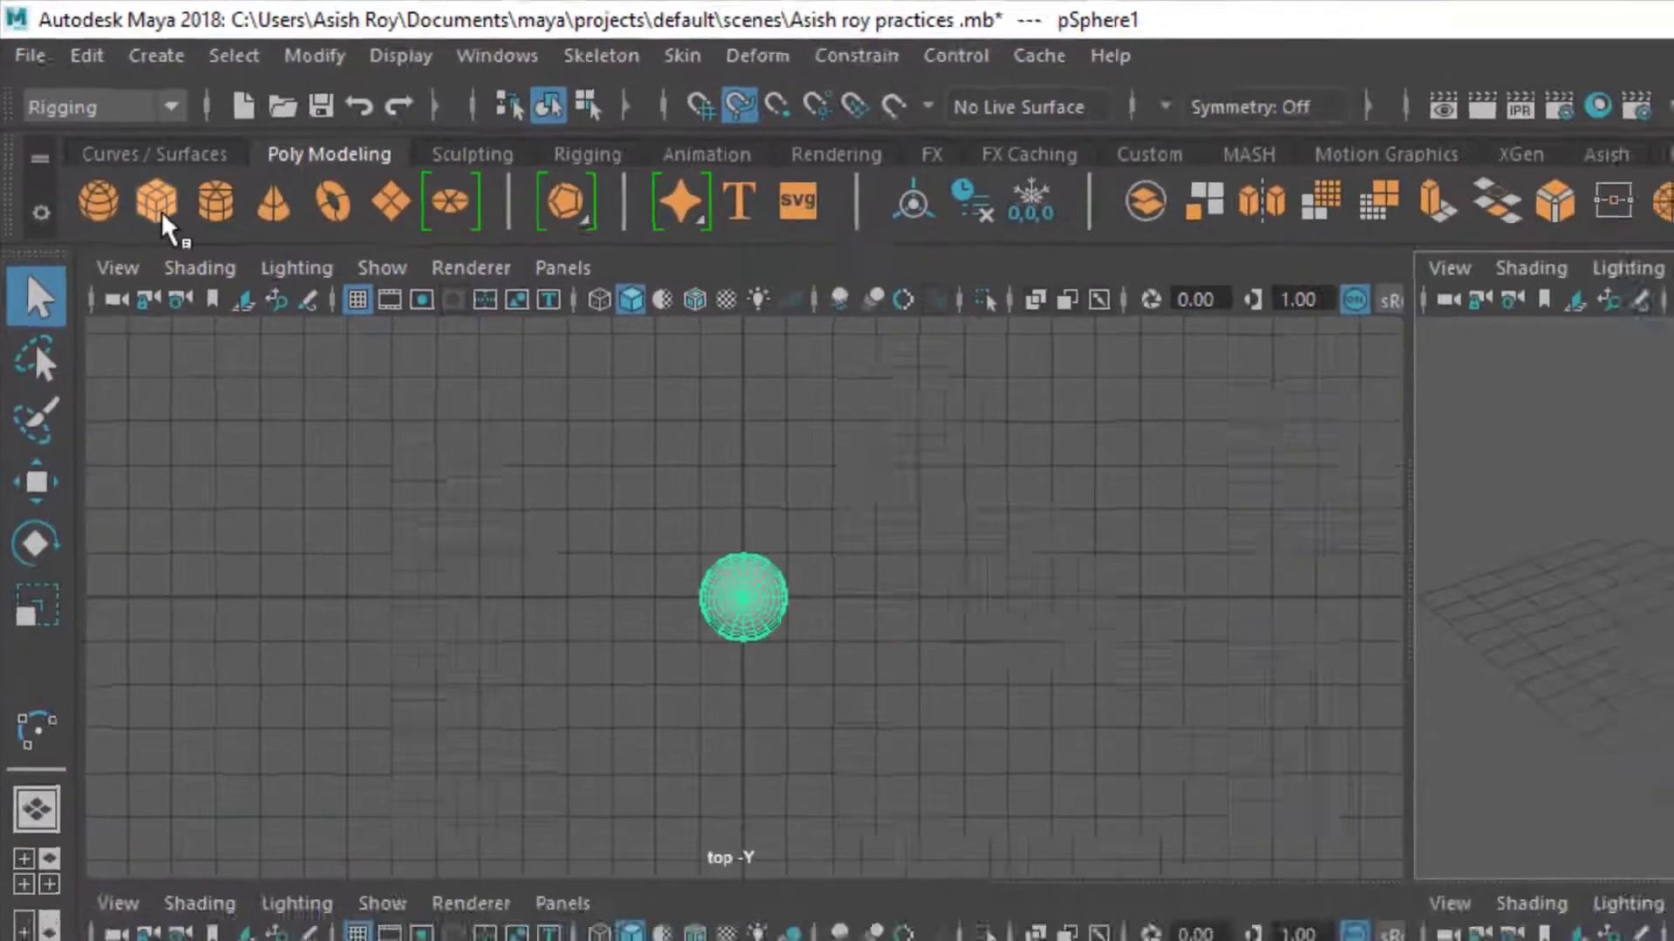
# Add a polygon cube inside the sphere, and delete both objects from the scene
pyautogui.click(158, 208)
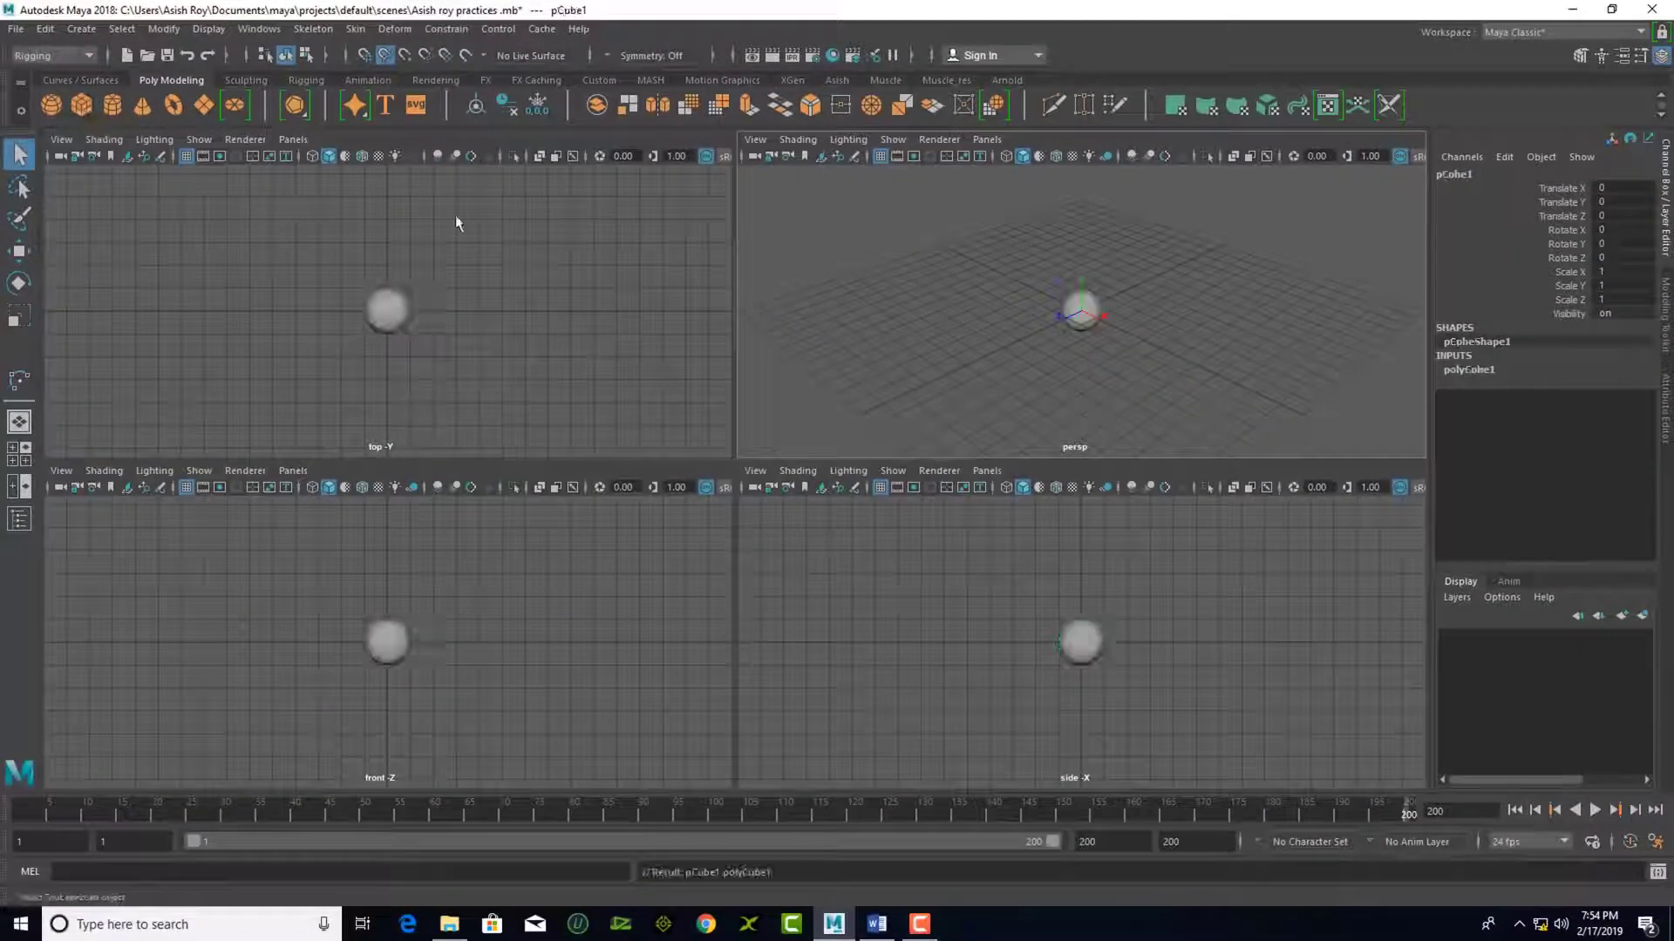
pyautogui.press('w')
pyautogui.moveTo(1002, 260); pyautogui.dragTo(1168, 402)
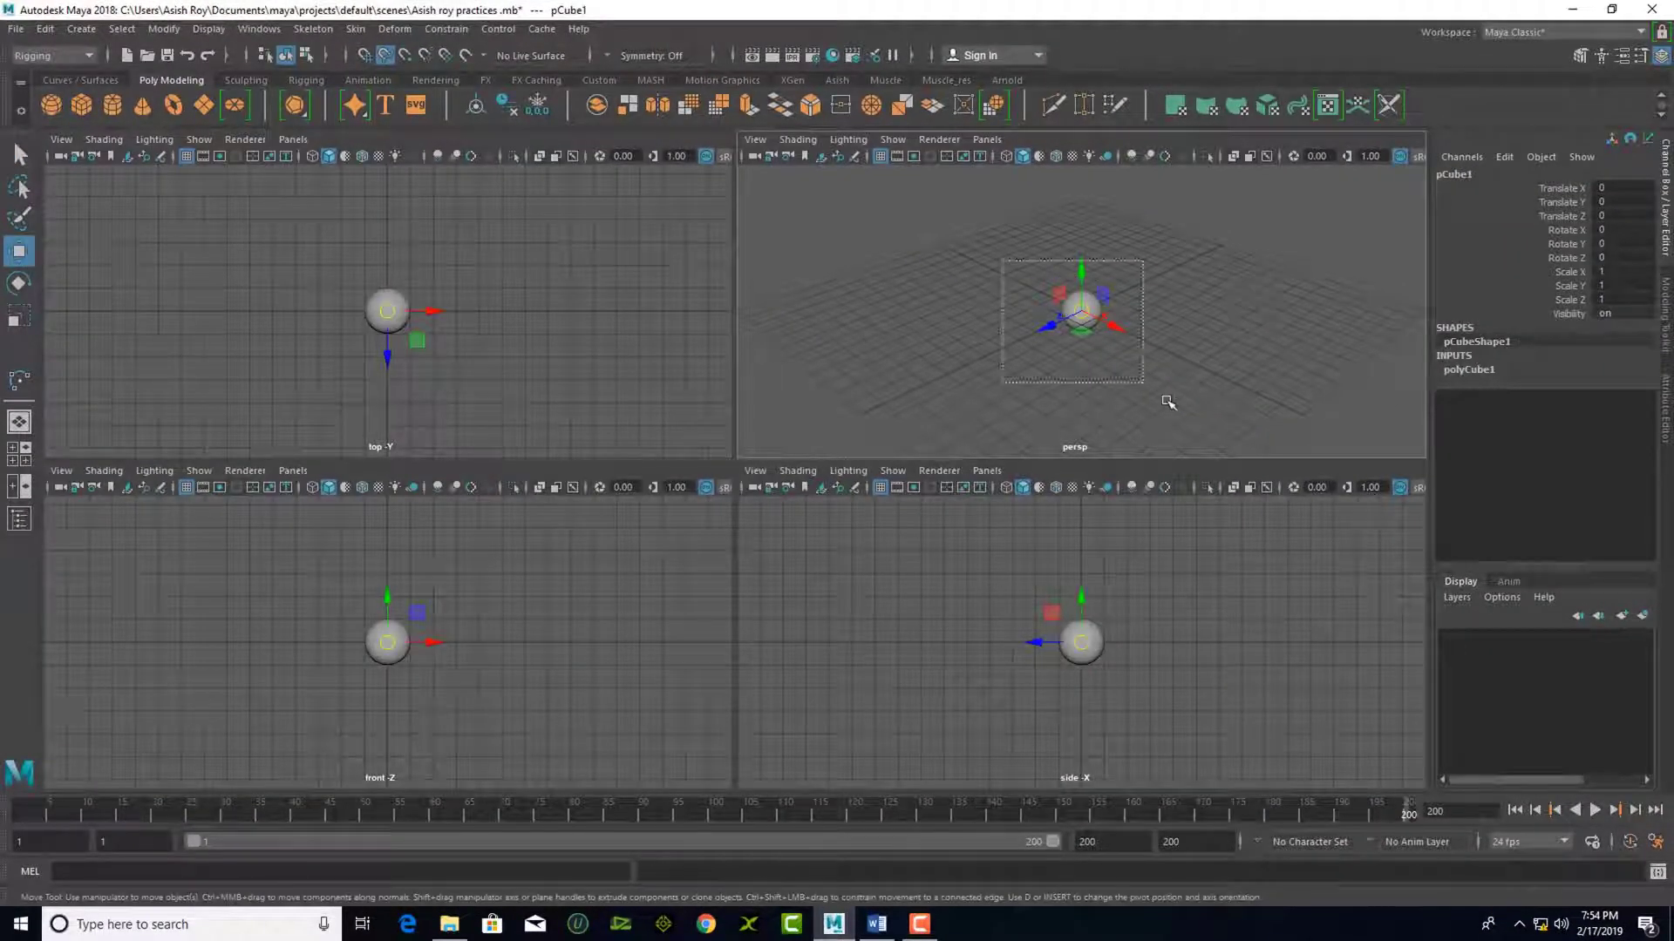
pyautogui.press('Delete')
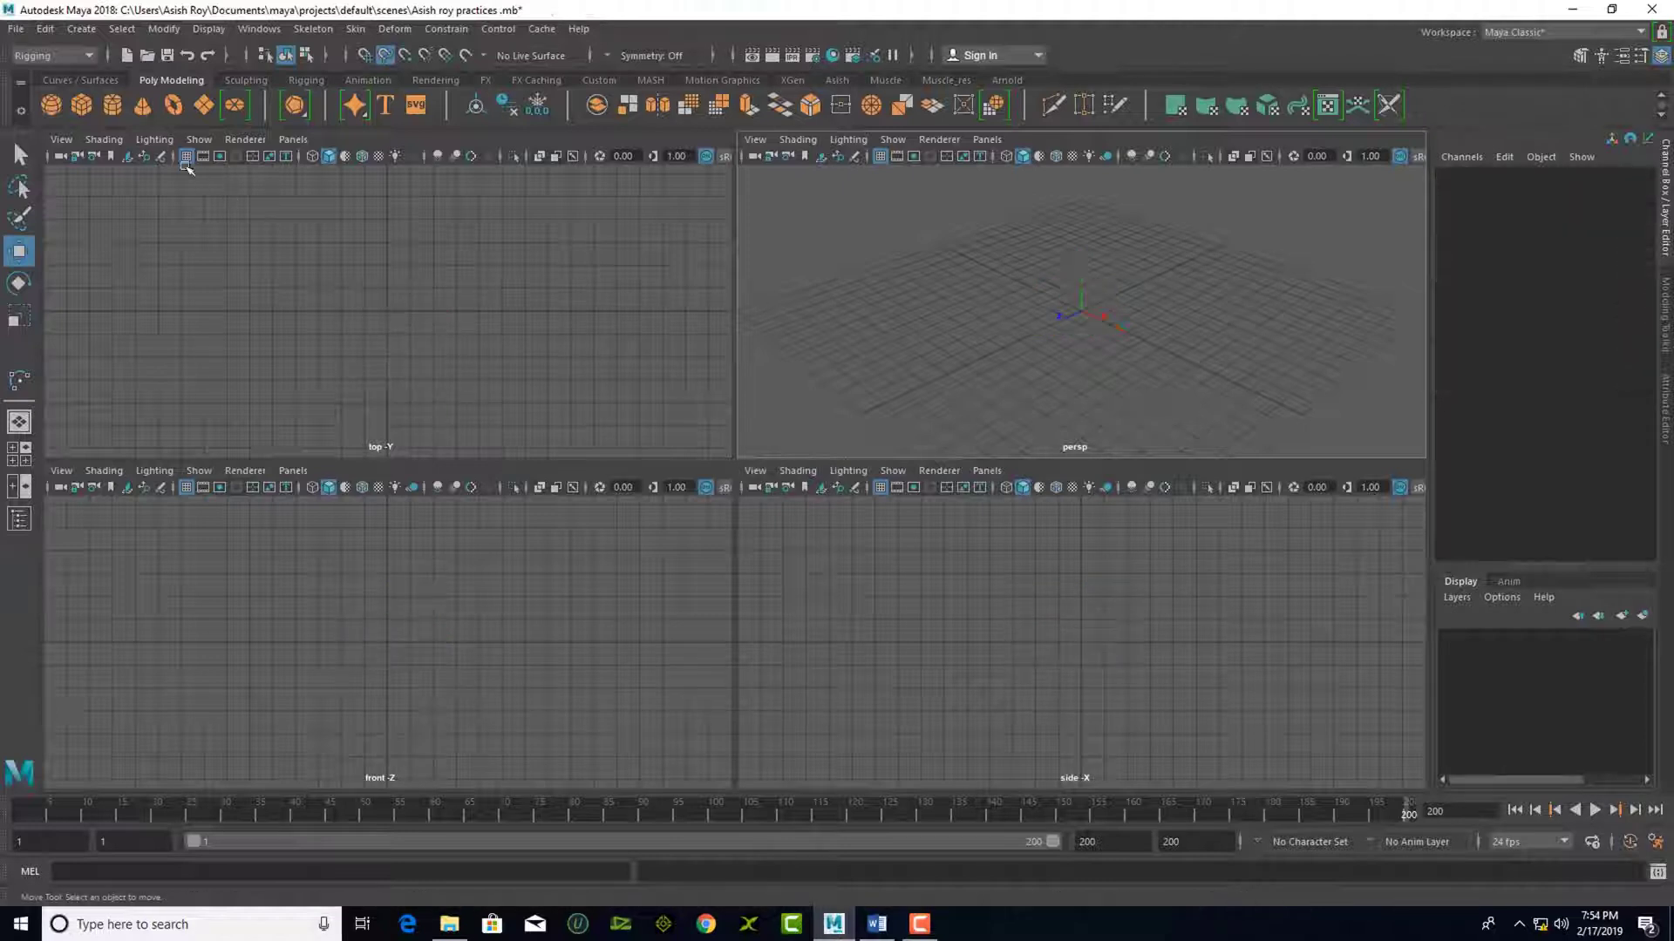
# Create a default polygon cube at the origin of the empty scene
pyautogui.click(82, 105)
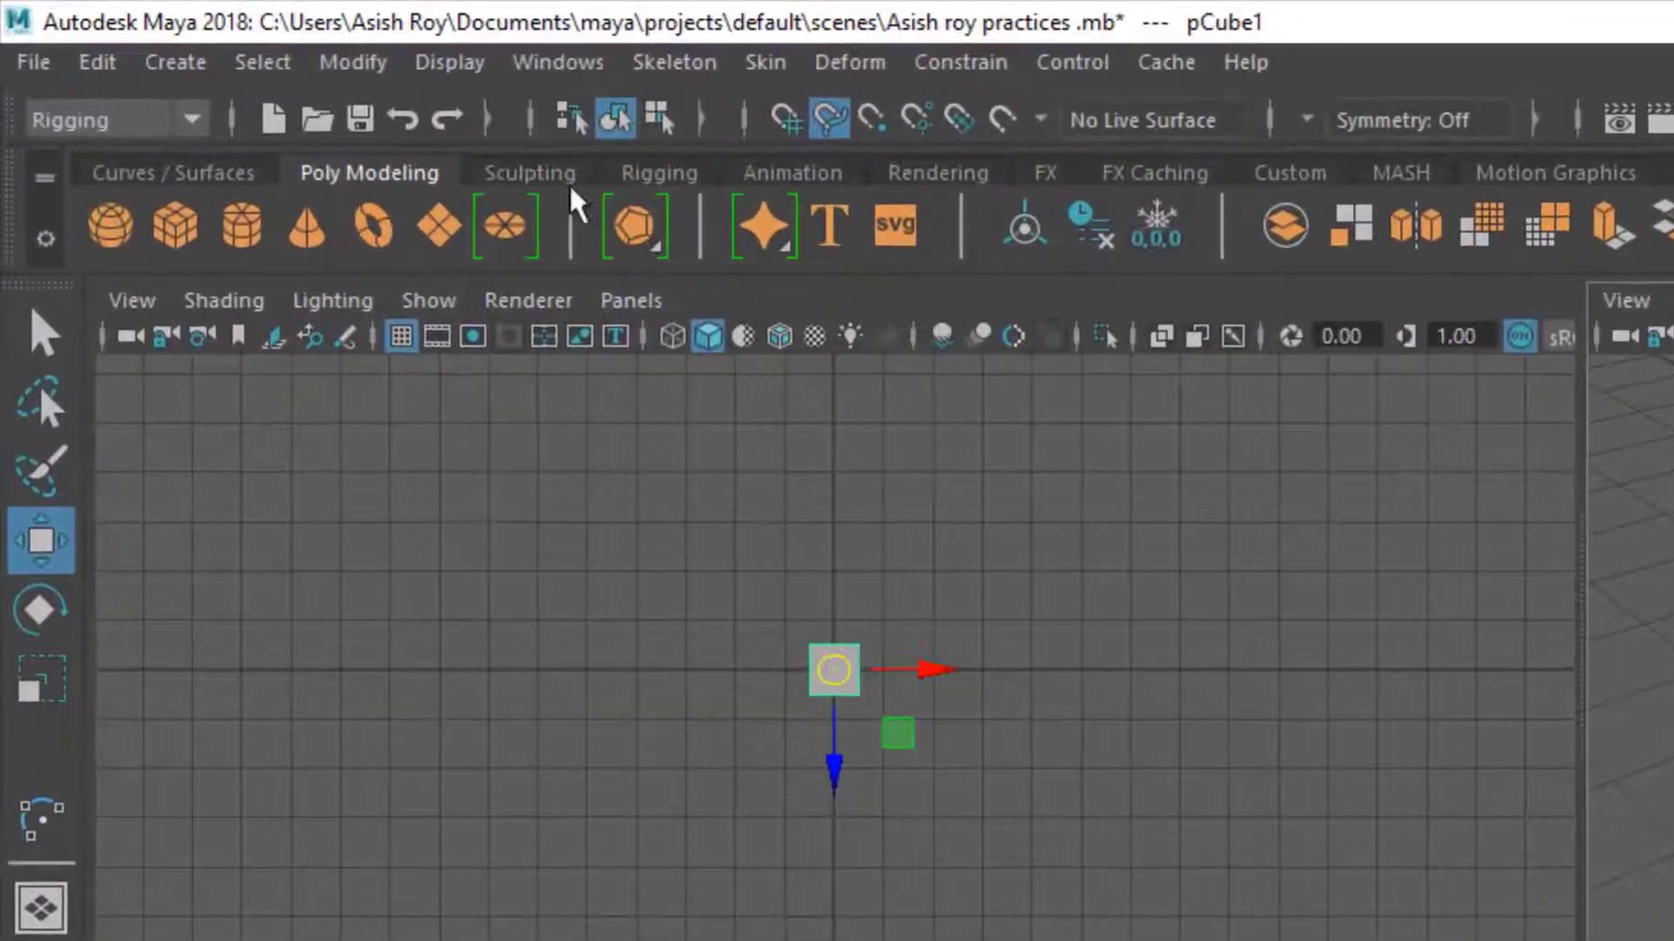
# Look through the Sculpting, Rigging, Animation, Rendering and FX shelves to examine their tools
pyautogui.click(567, 183)
pyautogui.click(672, 175)
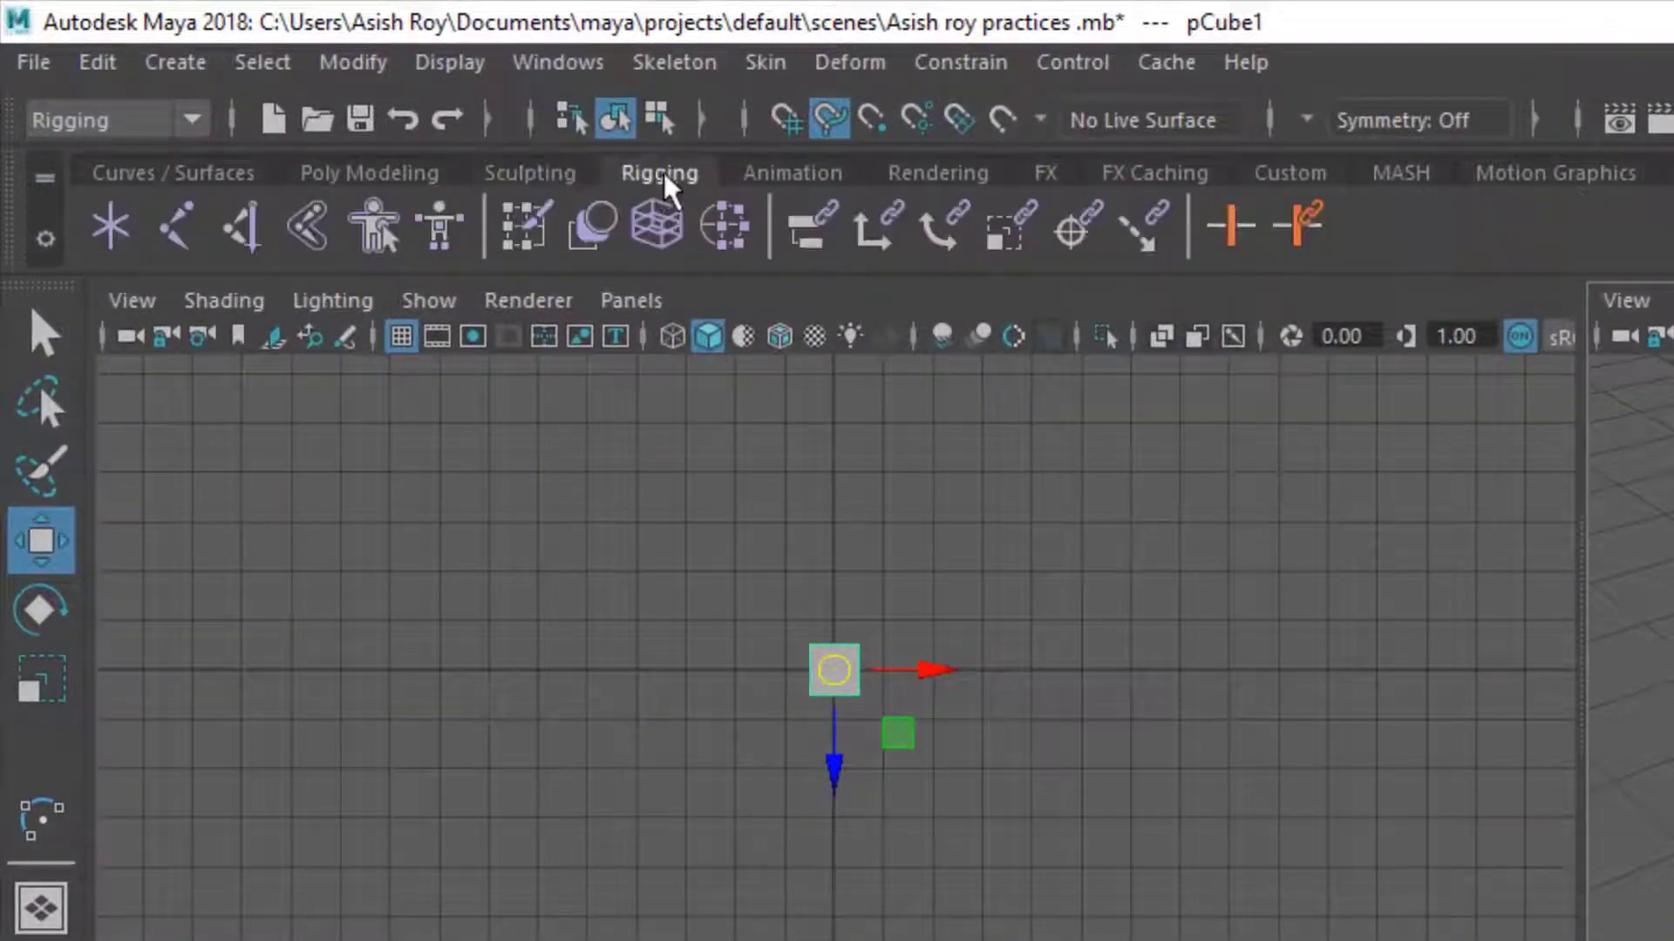
pyautogui.click(782, 175)
pyautogui.click(919, 174)
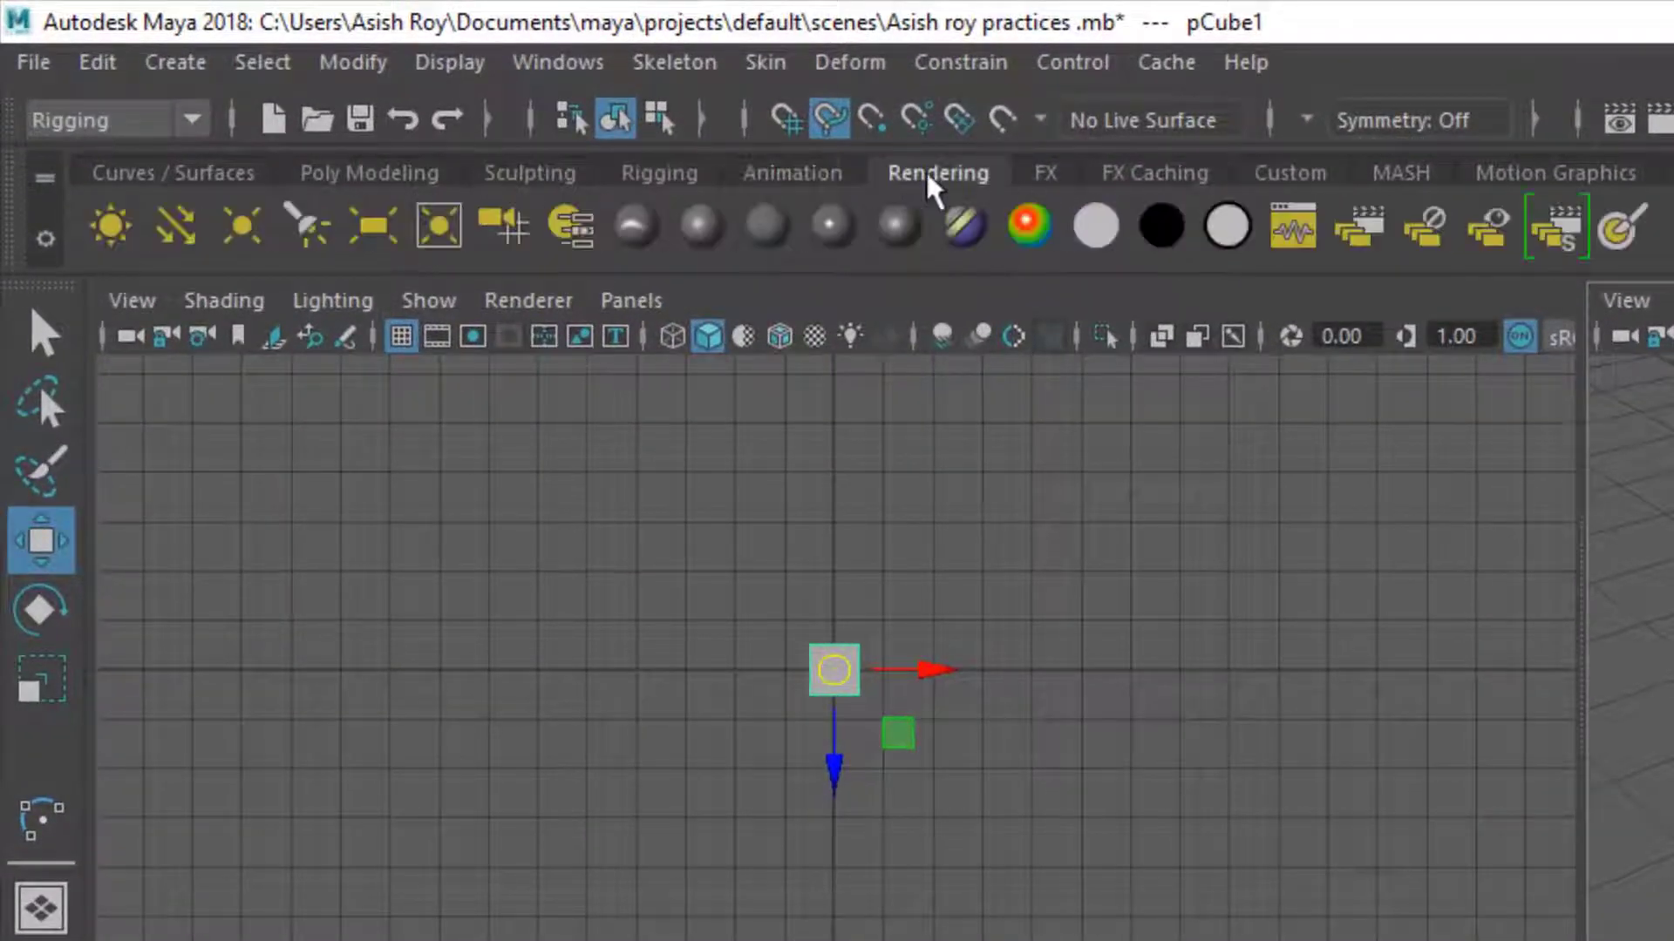
pyautogui.click(1045, 174)
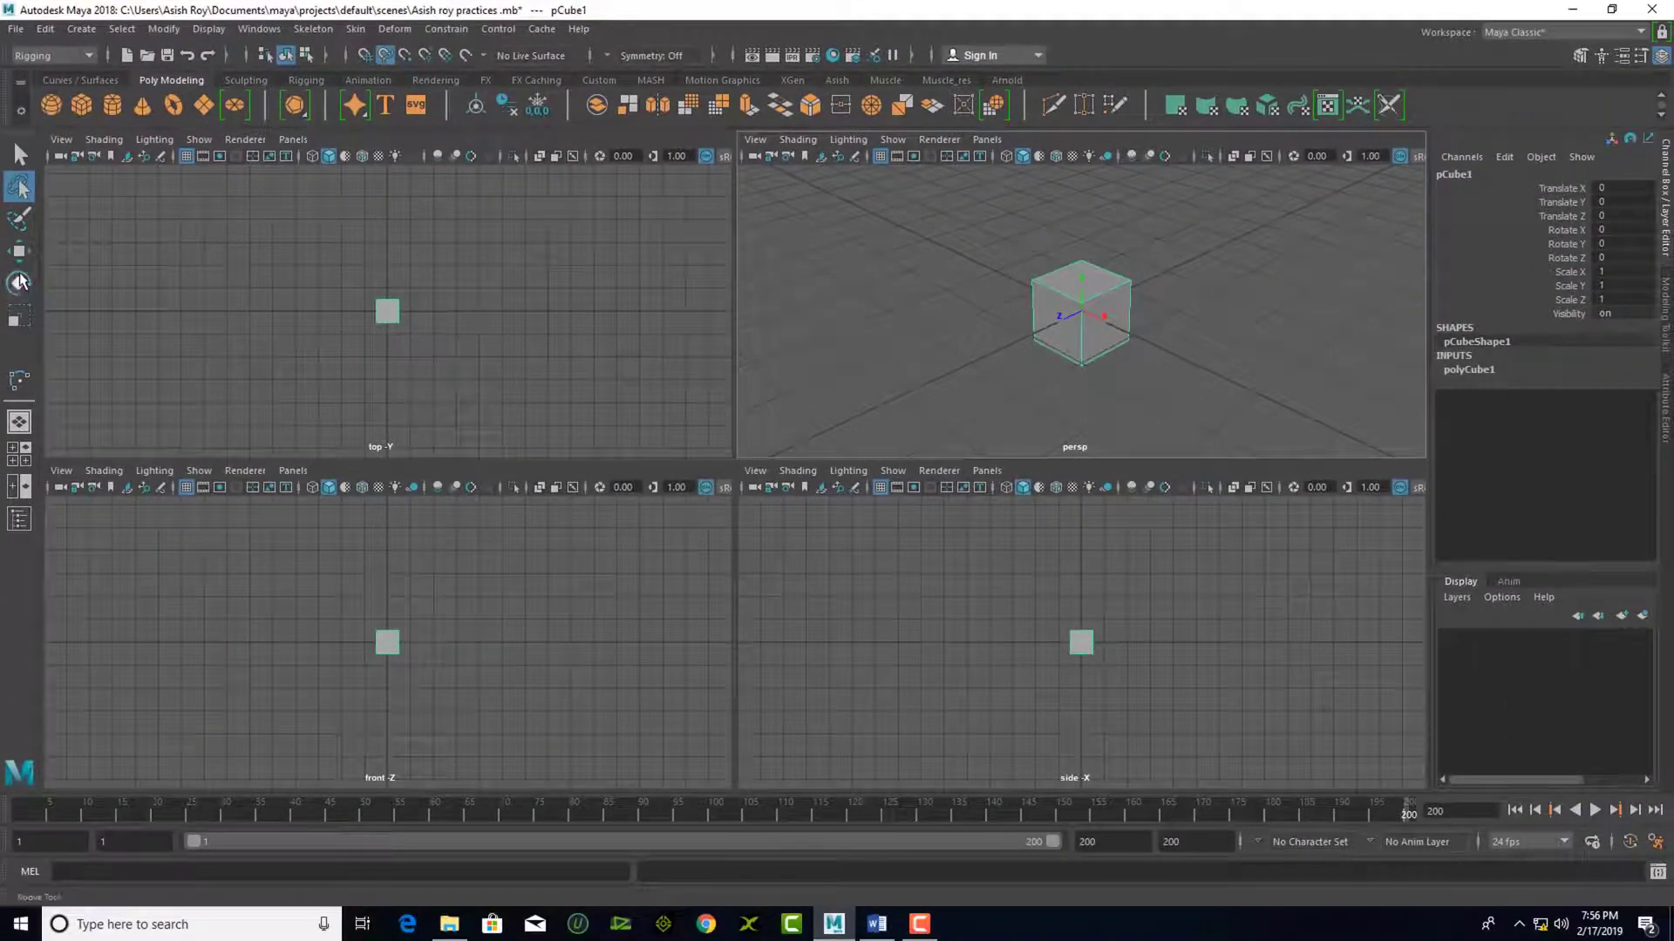
# Try the Move, Rotate, Scale, Select and Lasso tools in turn on the selected cube
pyautogui.click(19, 251)
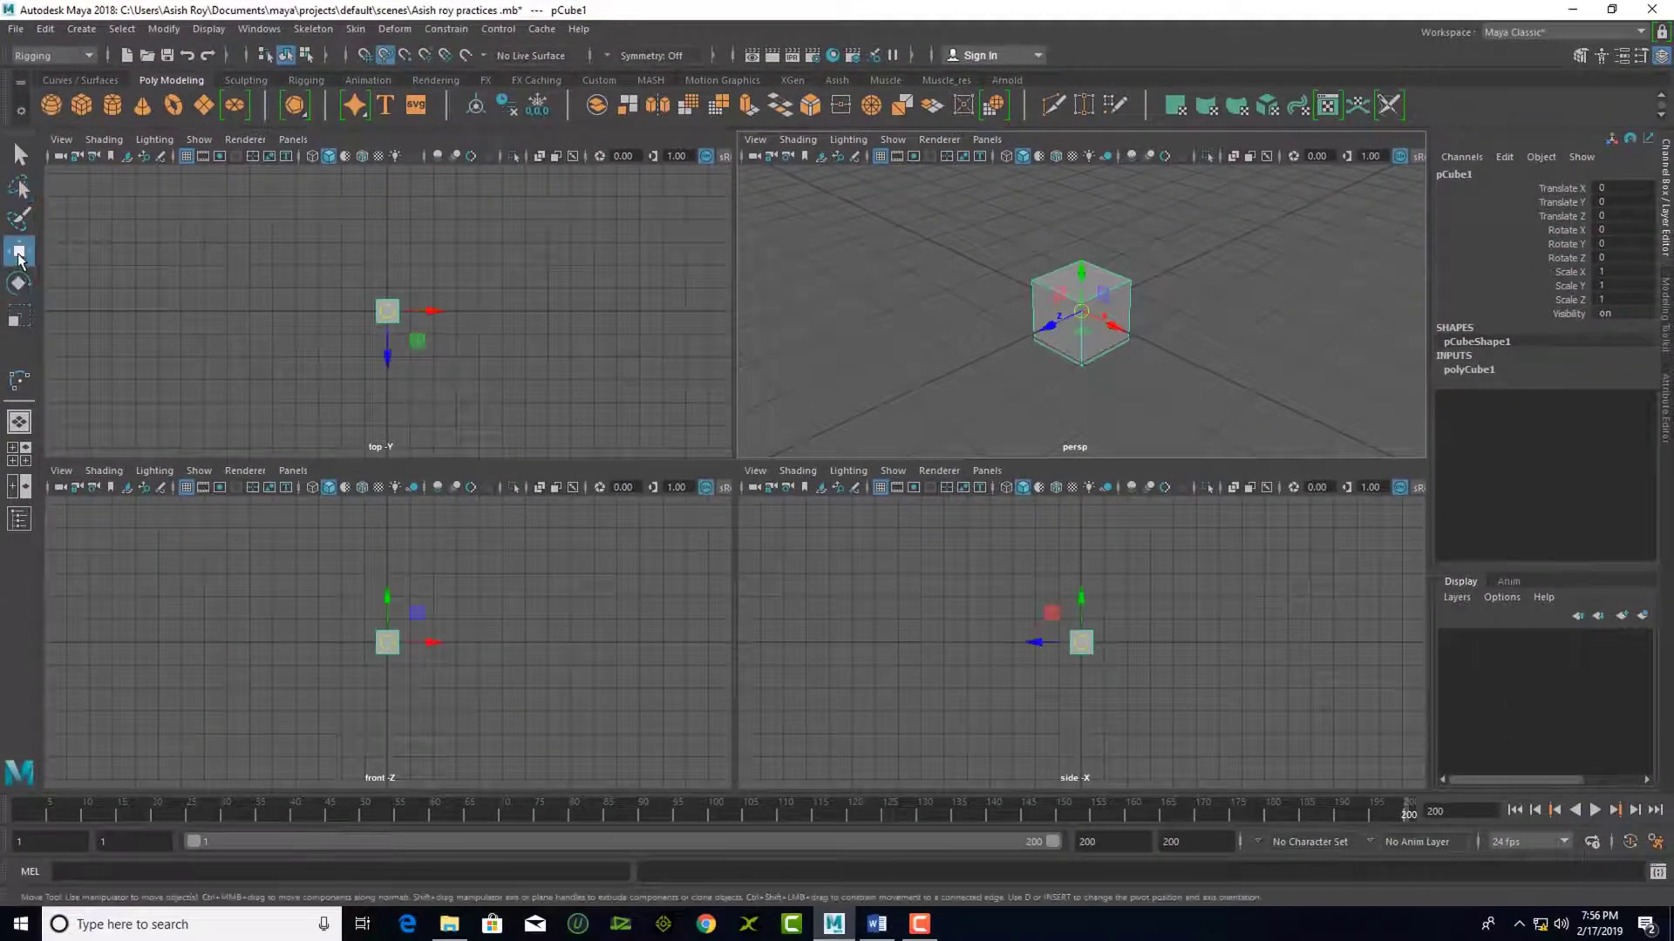
pyautogui.click(19, 281)
pyautogui.click(21, 318)
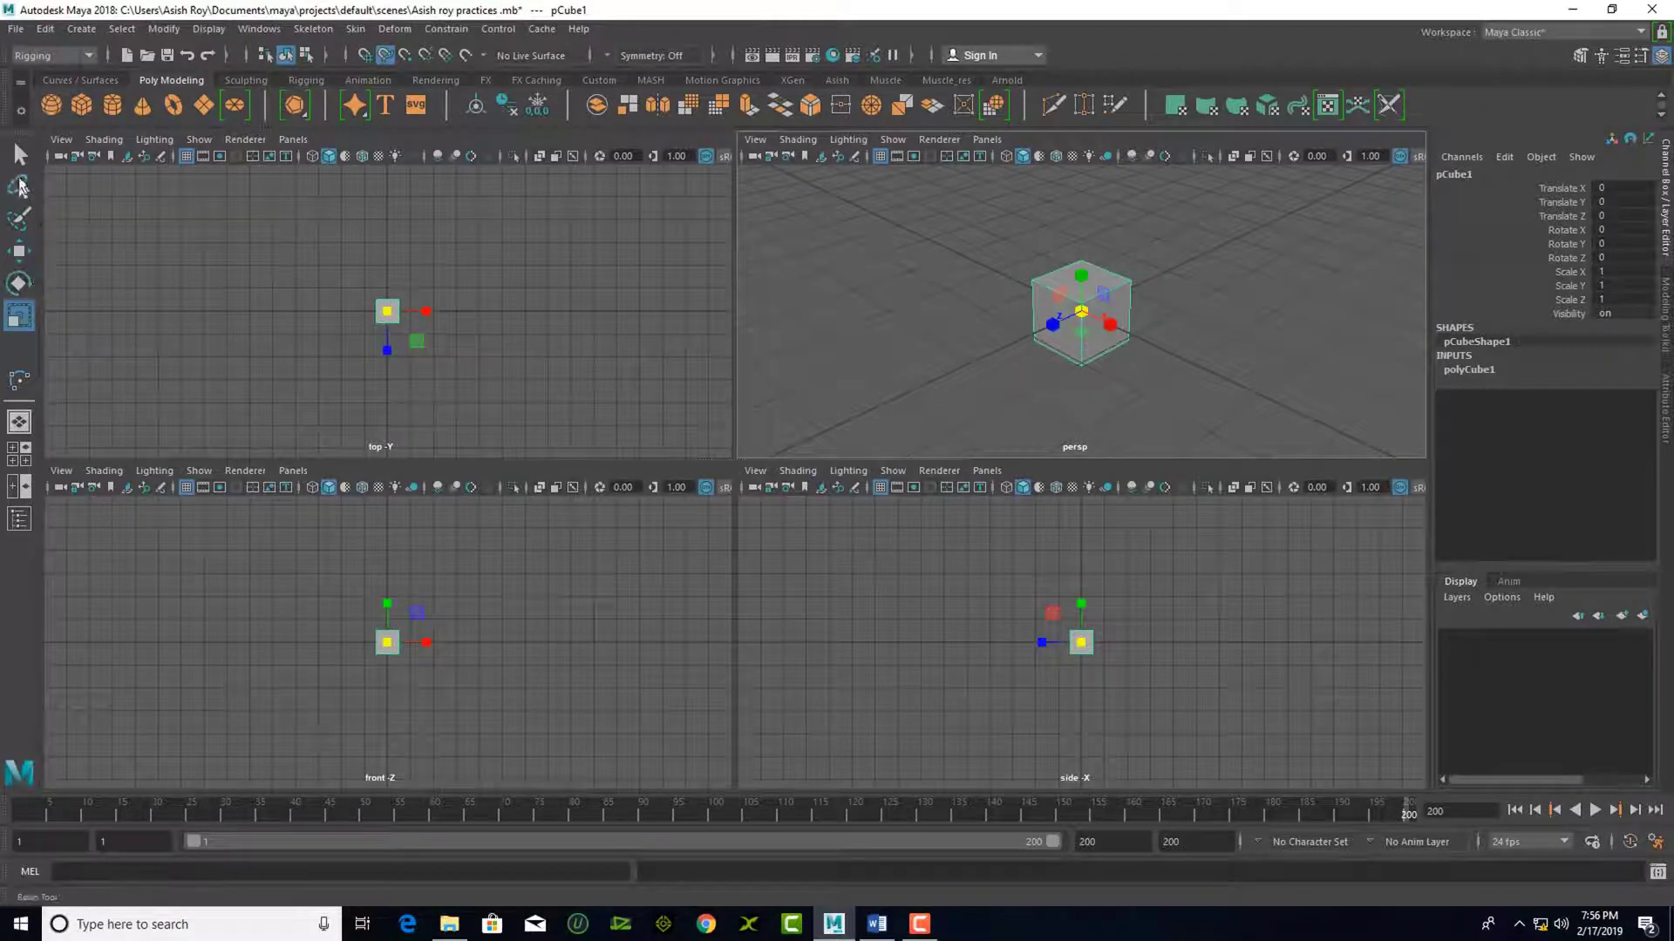
pyautogui.click(21, 159)
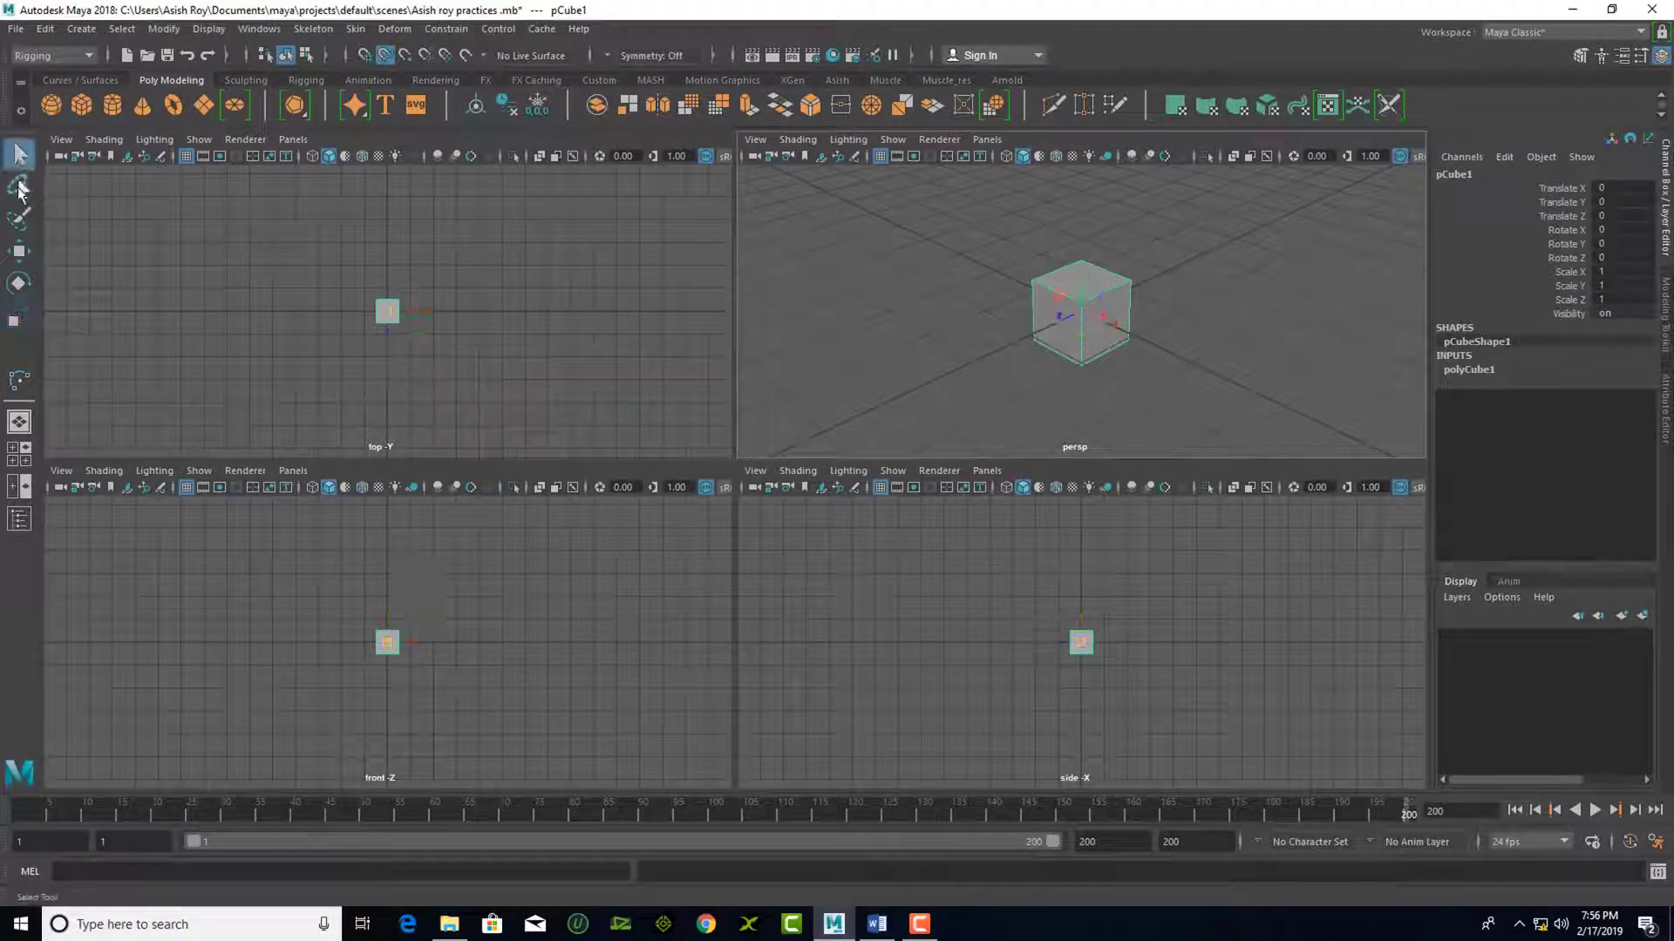
pyautogui.click(19, 187)
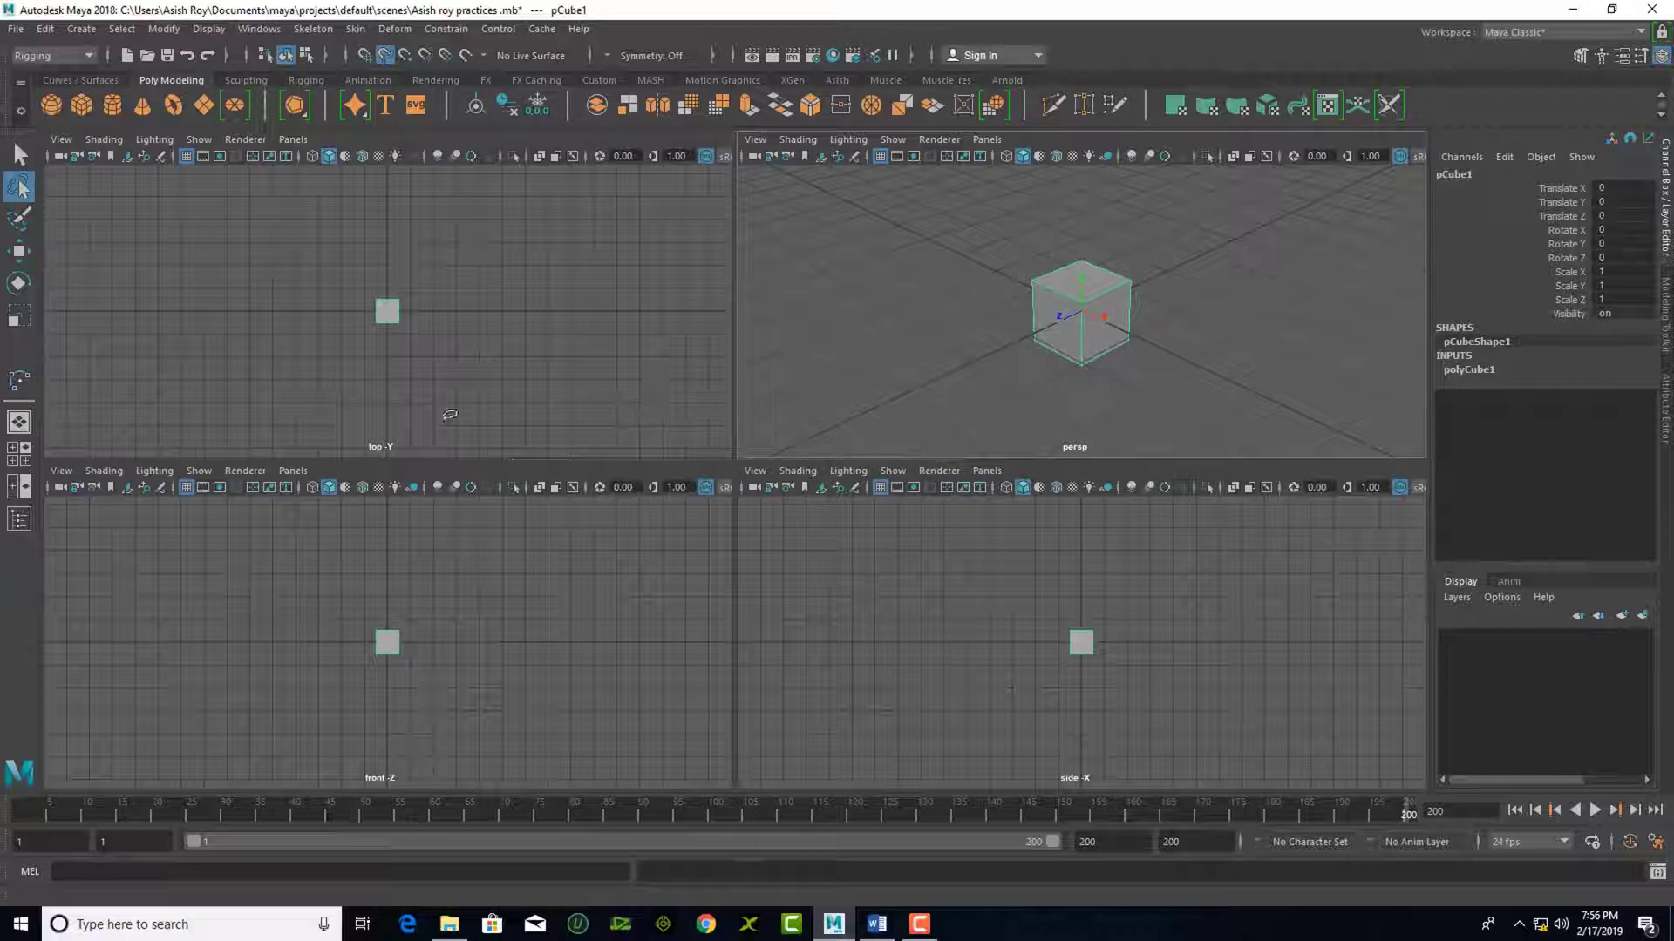
# Cycle the view layout through single perspective and four views, ending on Front/Persp, and show the Outliner
pyautogui.click(19, 422)
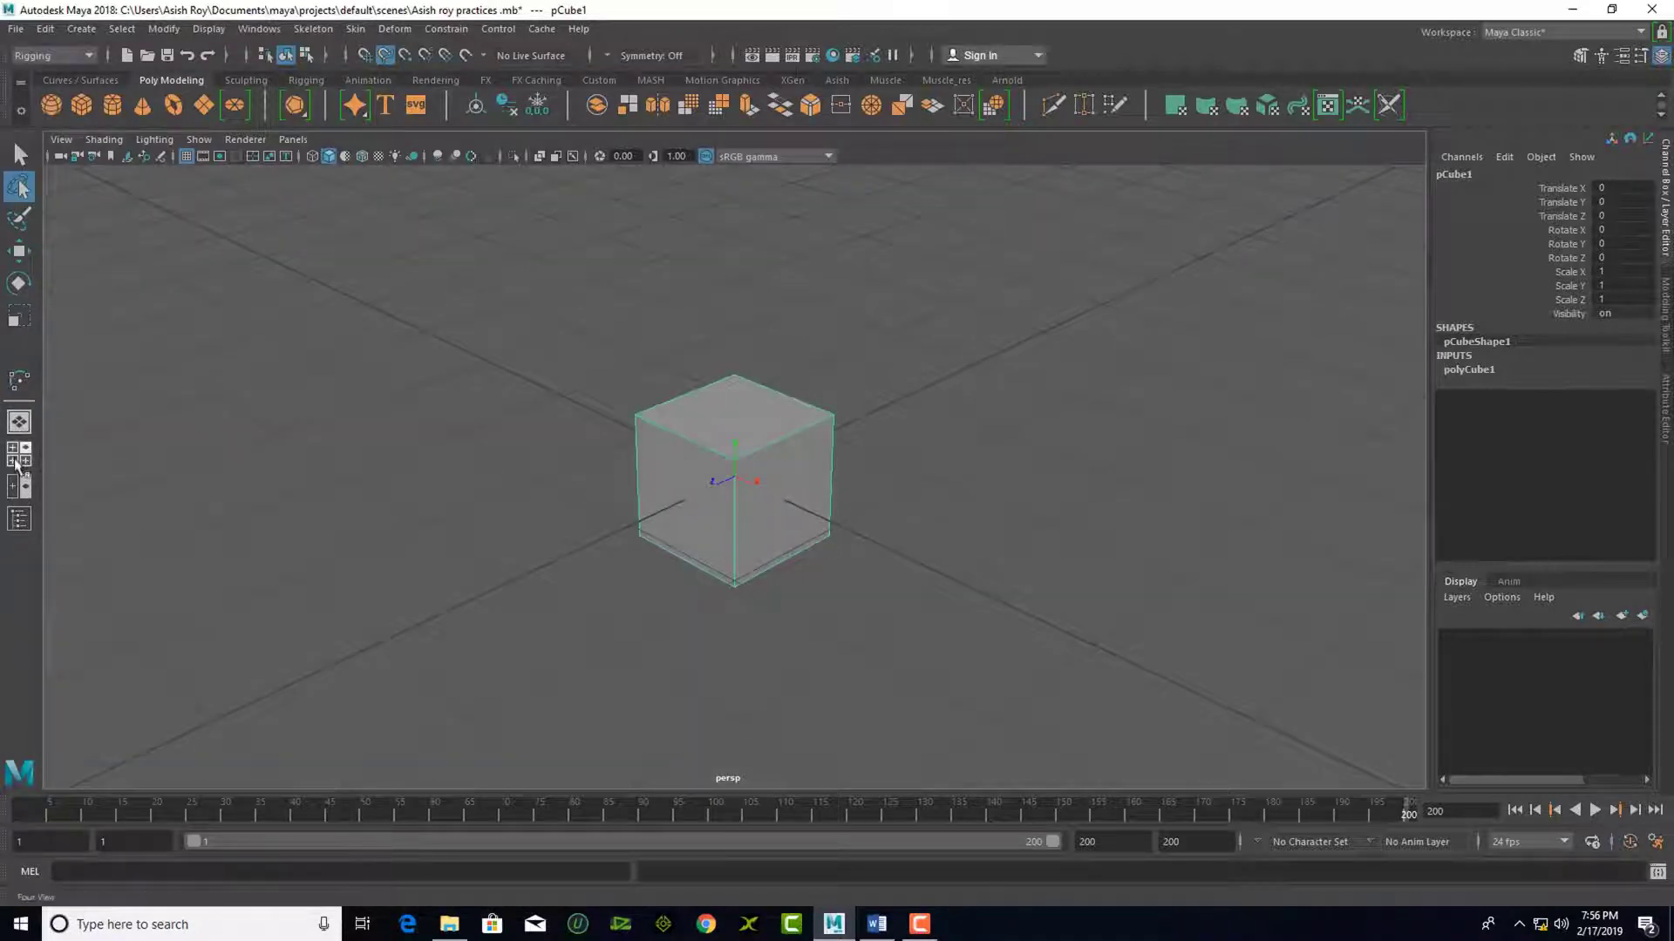
pyautogui.click(16, 459)
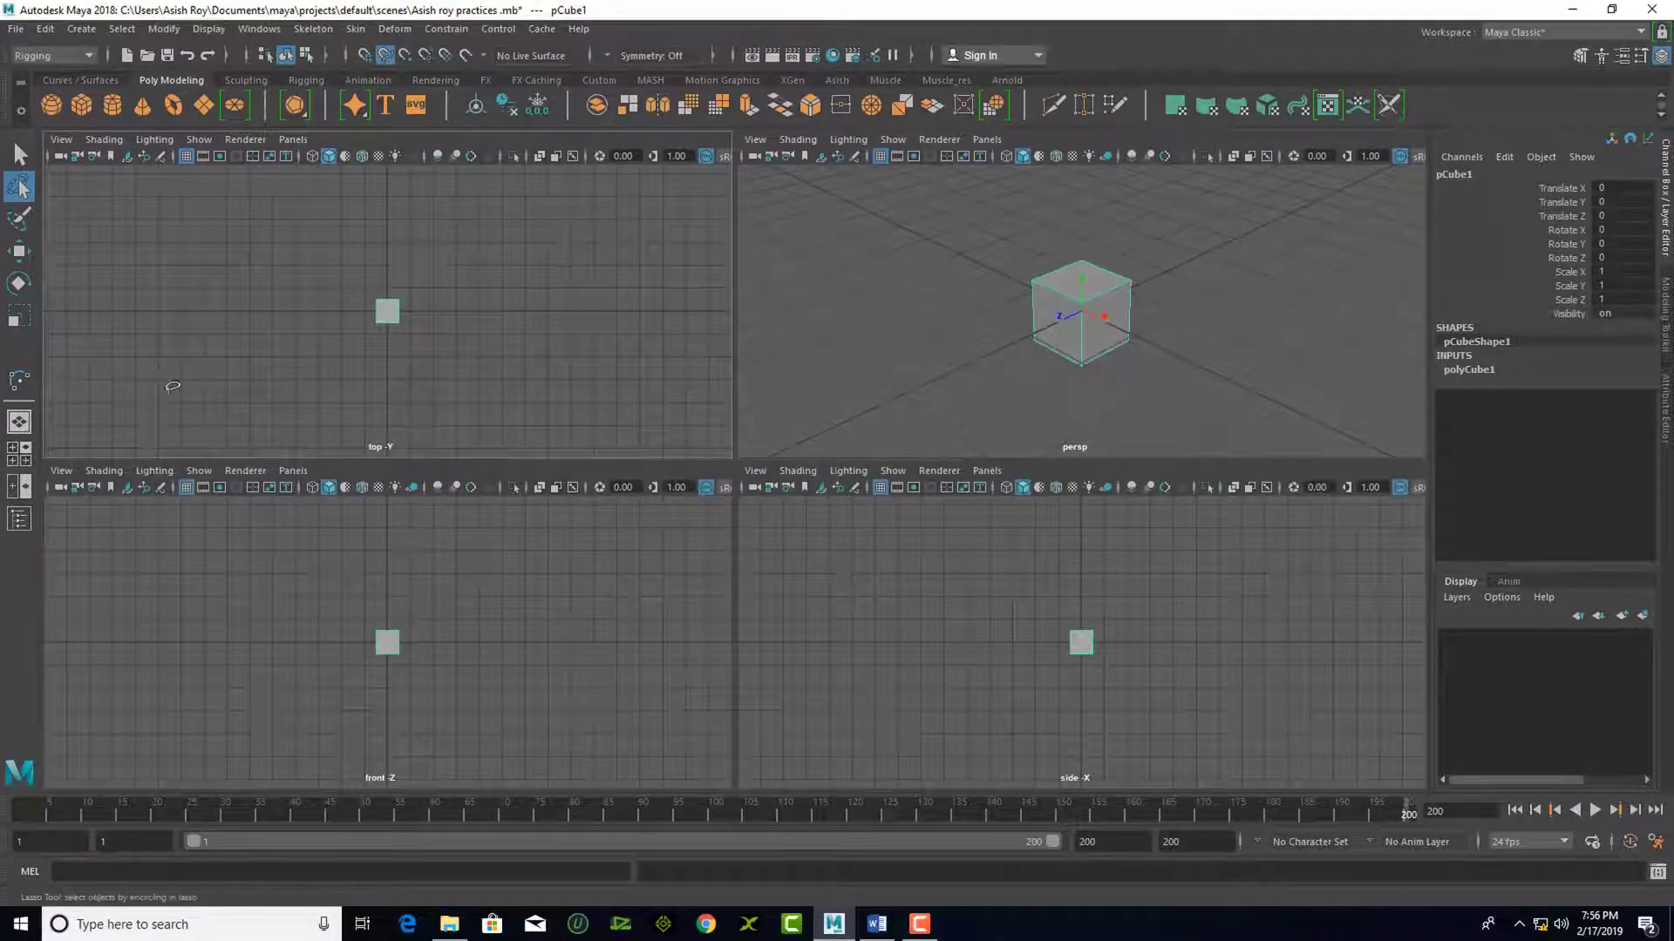
pyautogui.click(16, 490)
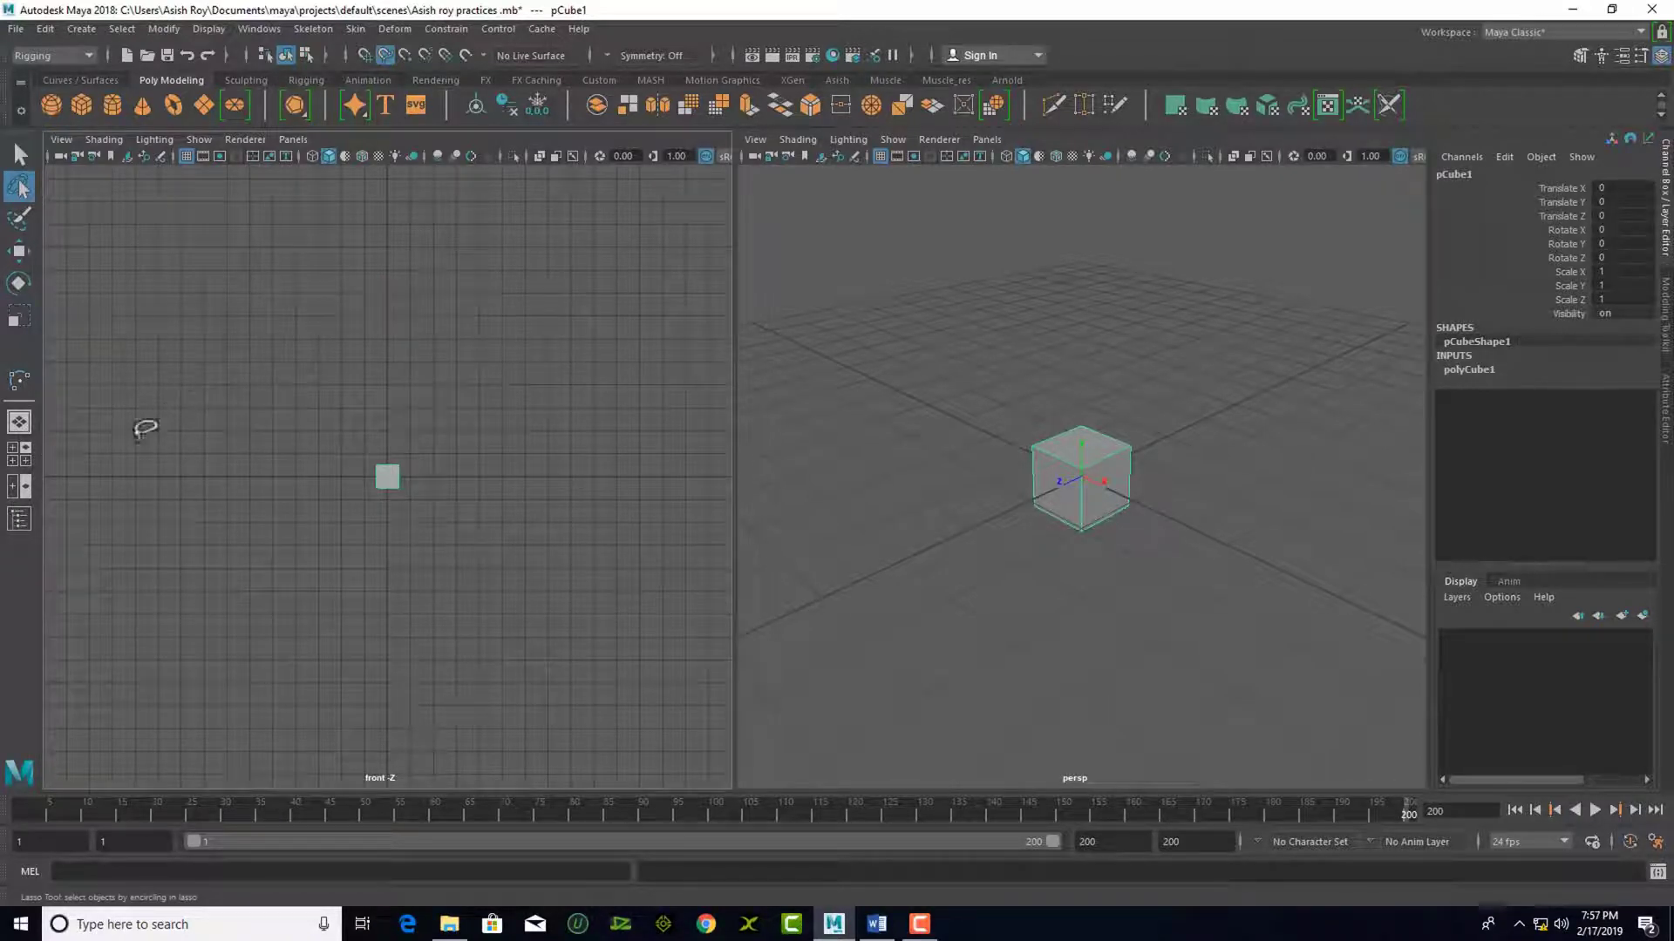
pyautogui.click(21, 424)
pyautogui.click(23, 451)
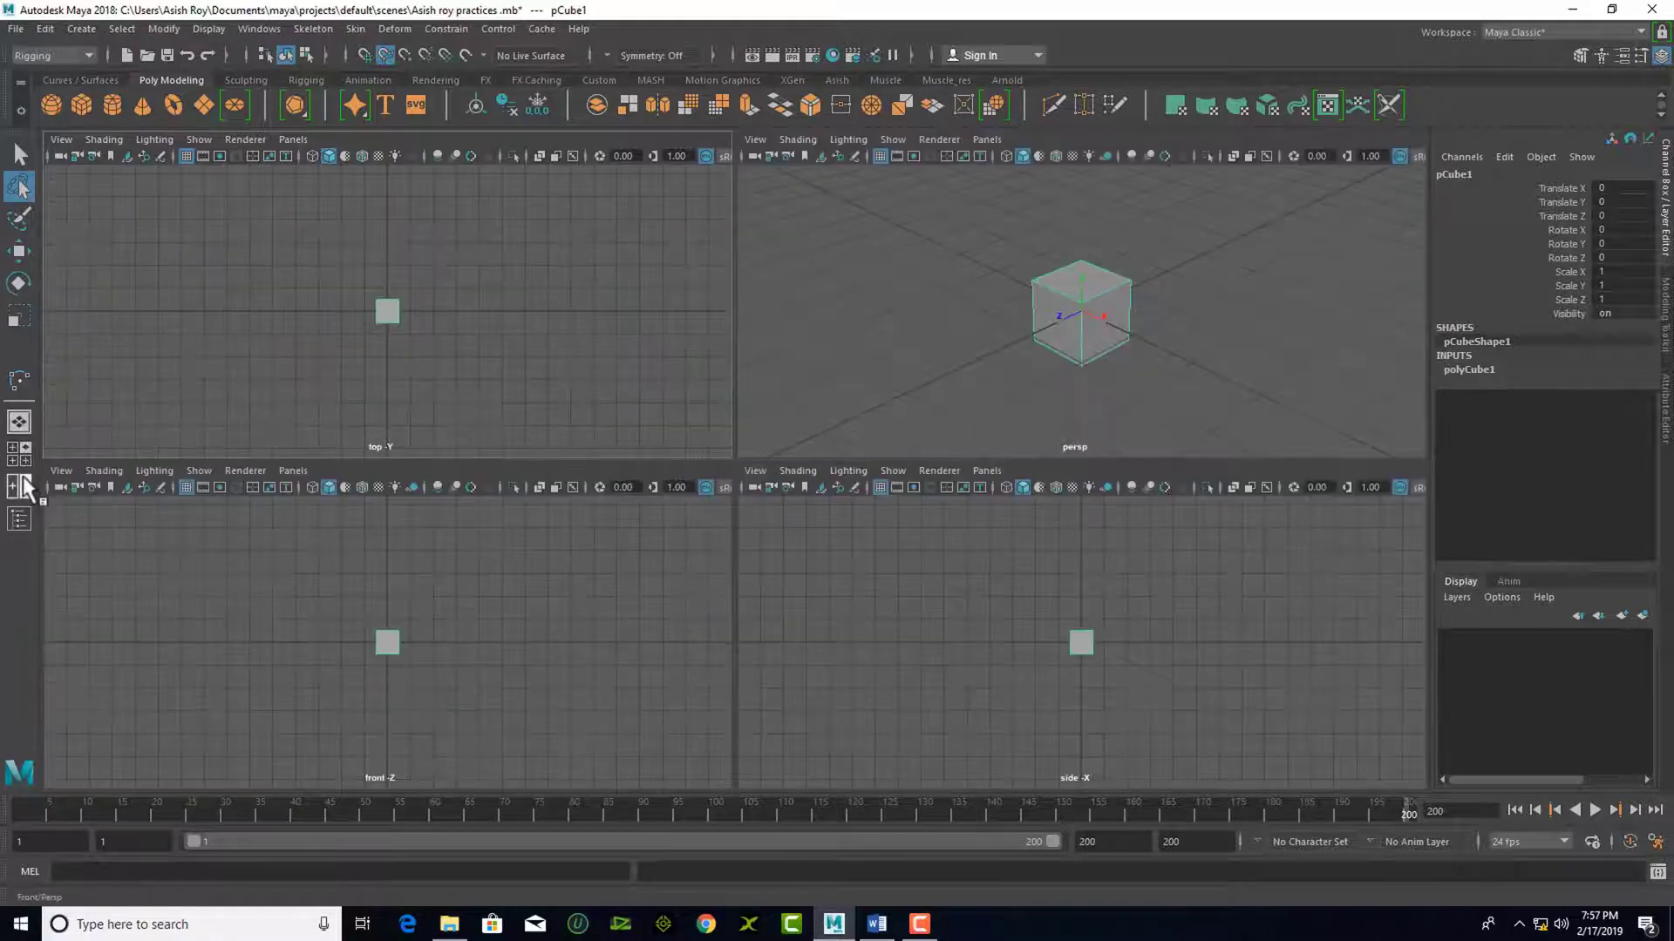
pyautogui.click(21, 482)
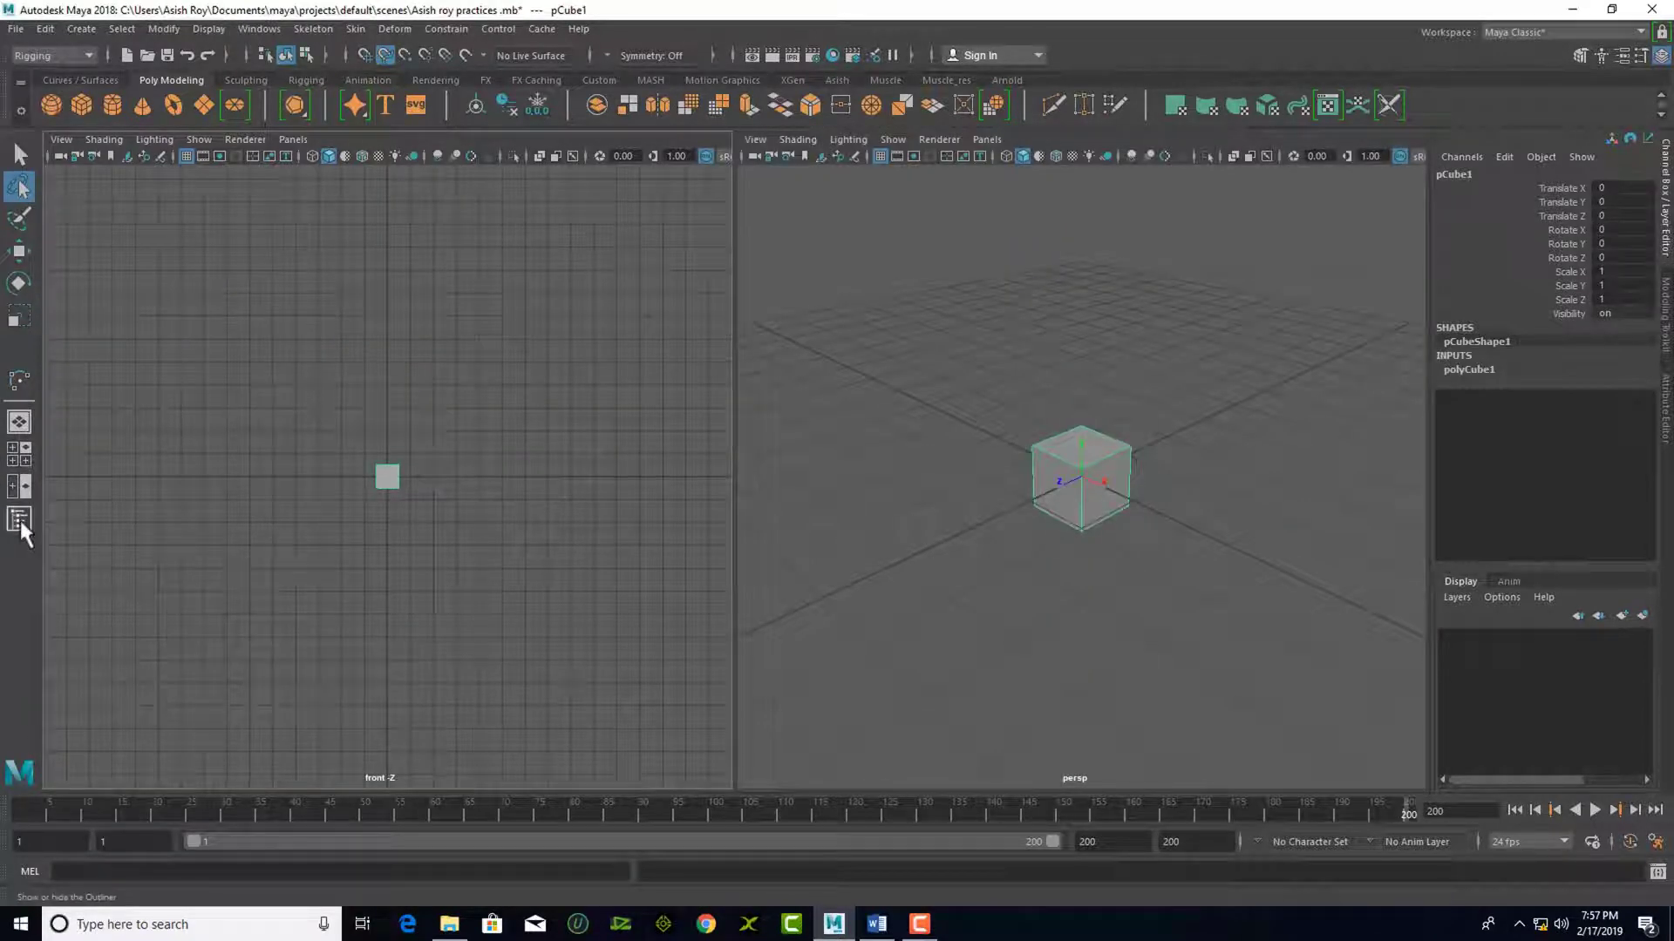
pyautogui.click(19, 519)
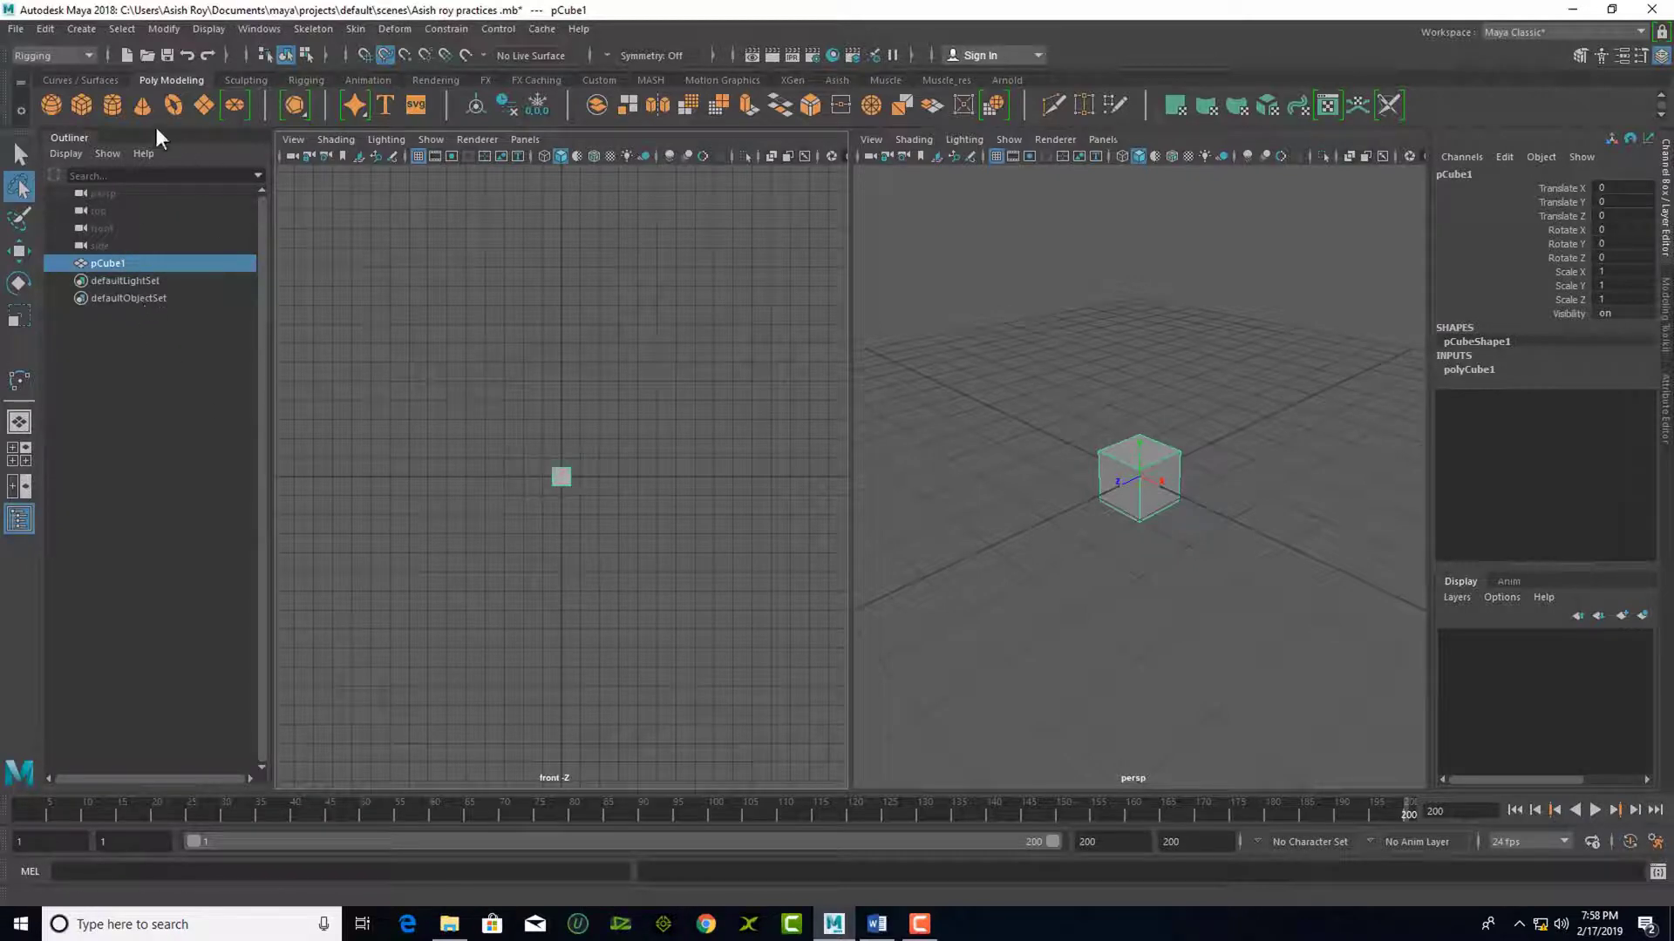
# Create a polygon cylinder at the origin and select it together with the cube using the Select tool
pyautogui.click(112, 105)
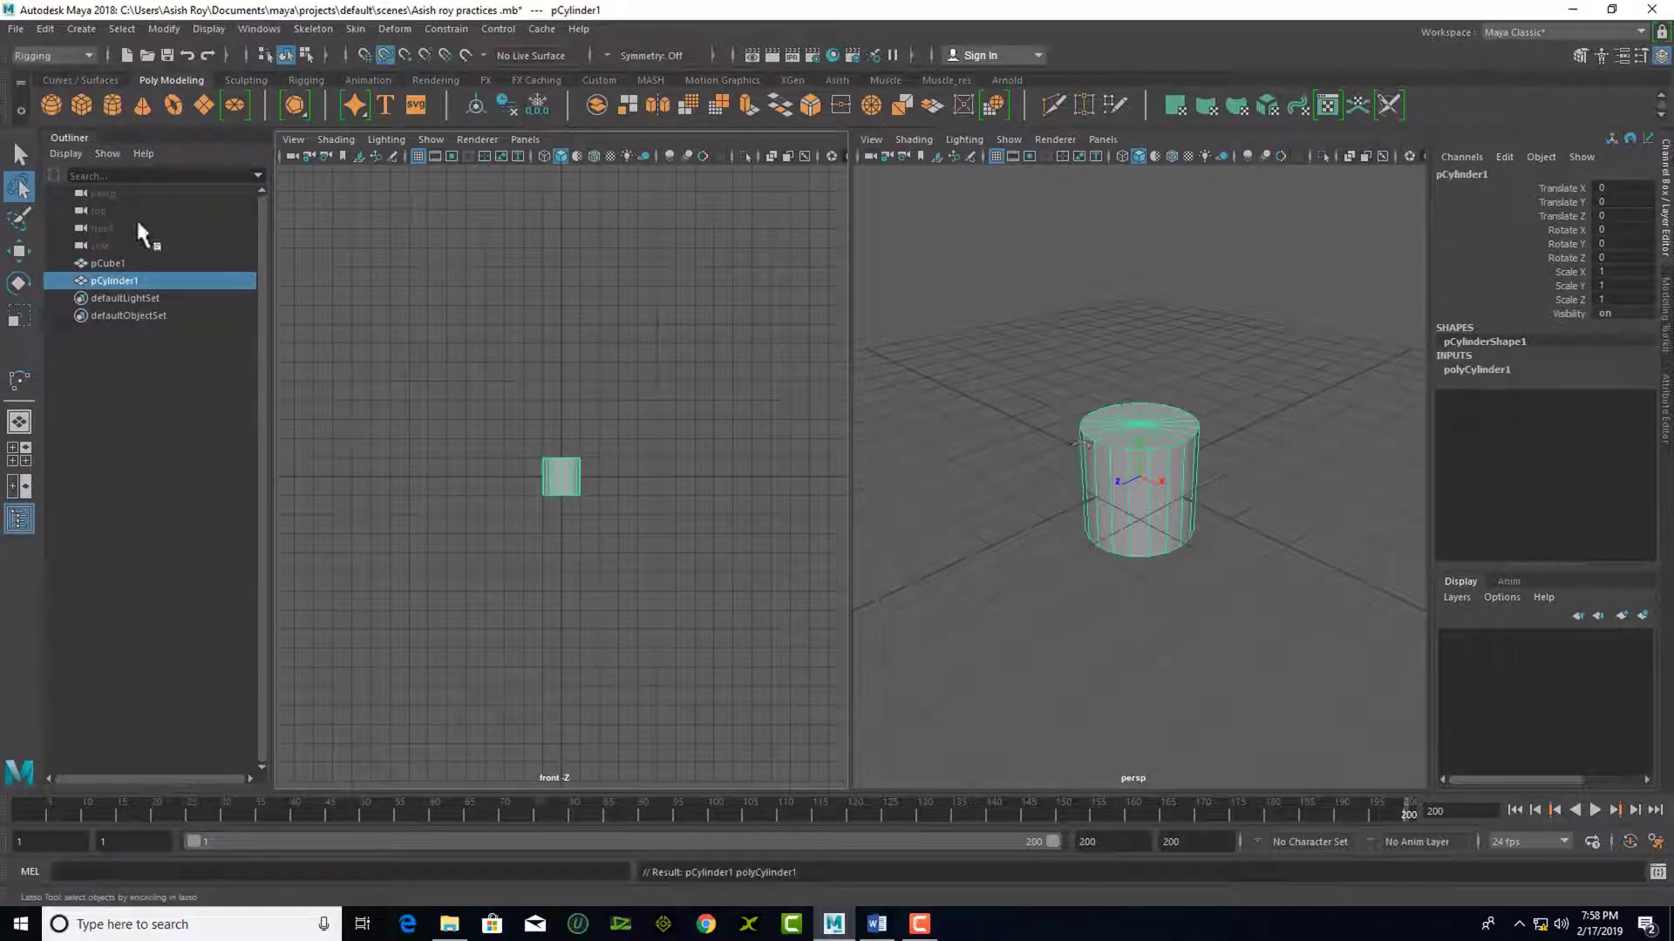
pyautogui.click(19, 155)
pyautogui.moveTo(1005, 330); pyautogui.dragTo(1220, 532)
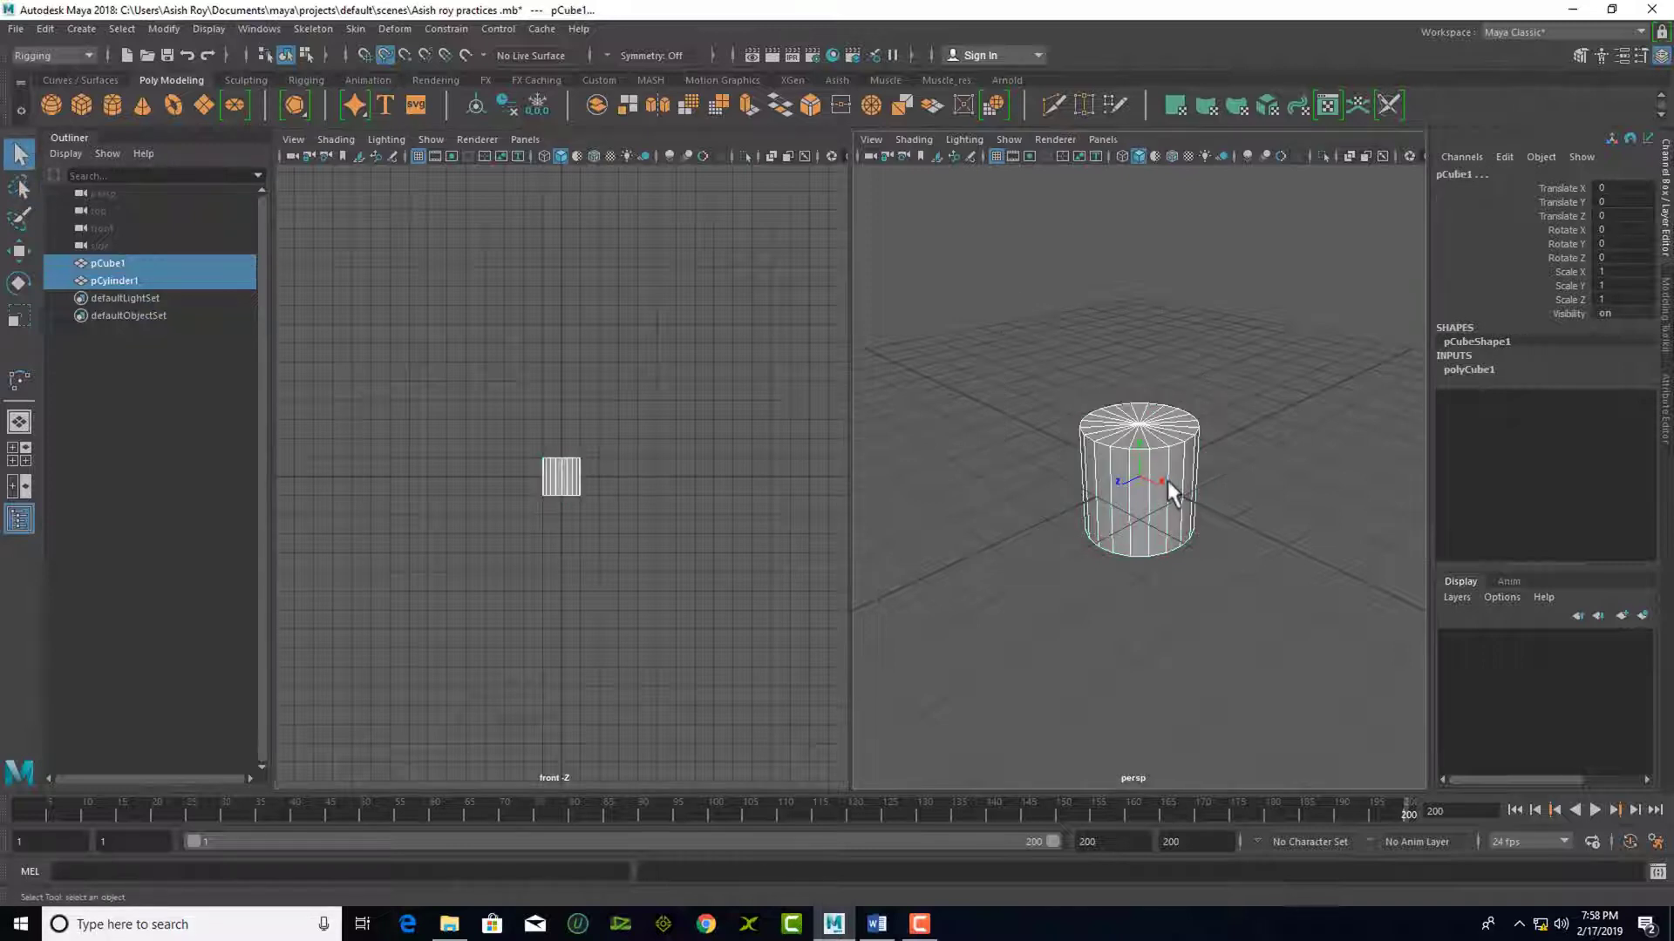
# Move the selected cube and cylinder together 2.393 units along X, and create a new polygon cube at the origin
pyautogui.click(19, 251)
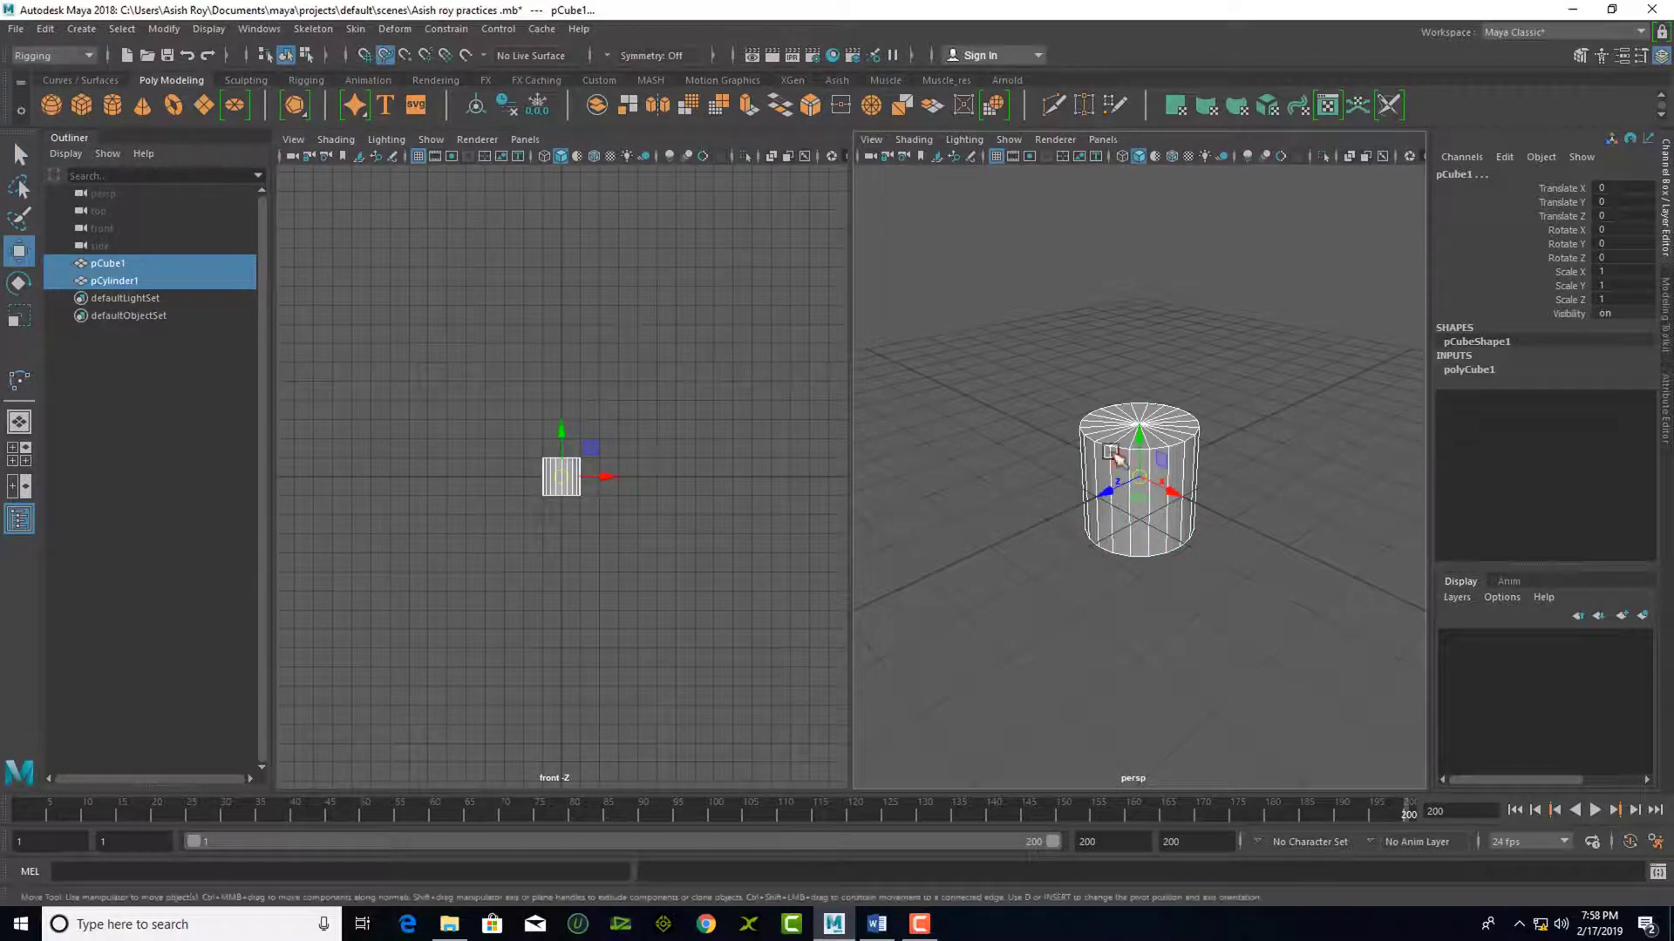
pyautogui.moveTo(1169, 494); pyautogui.dragTo(1303, 551)
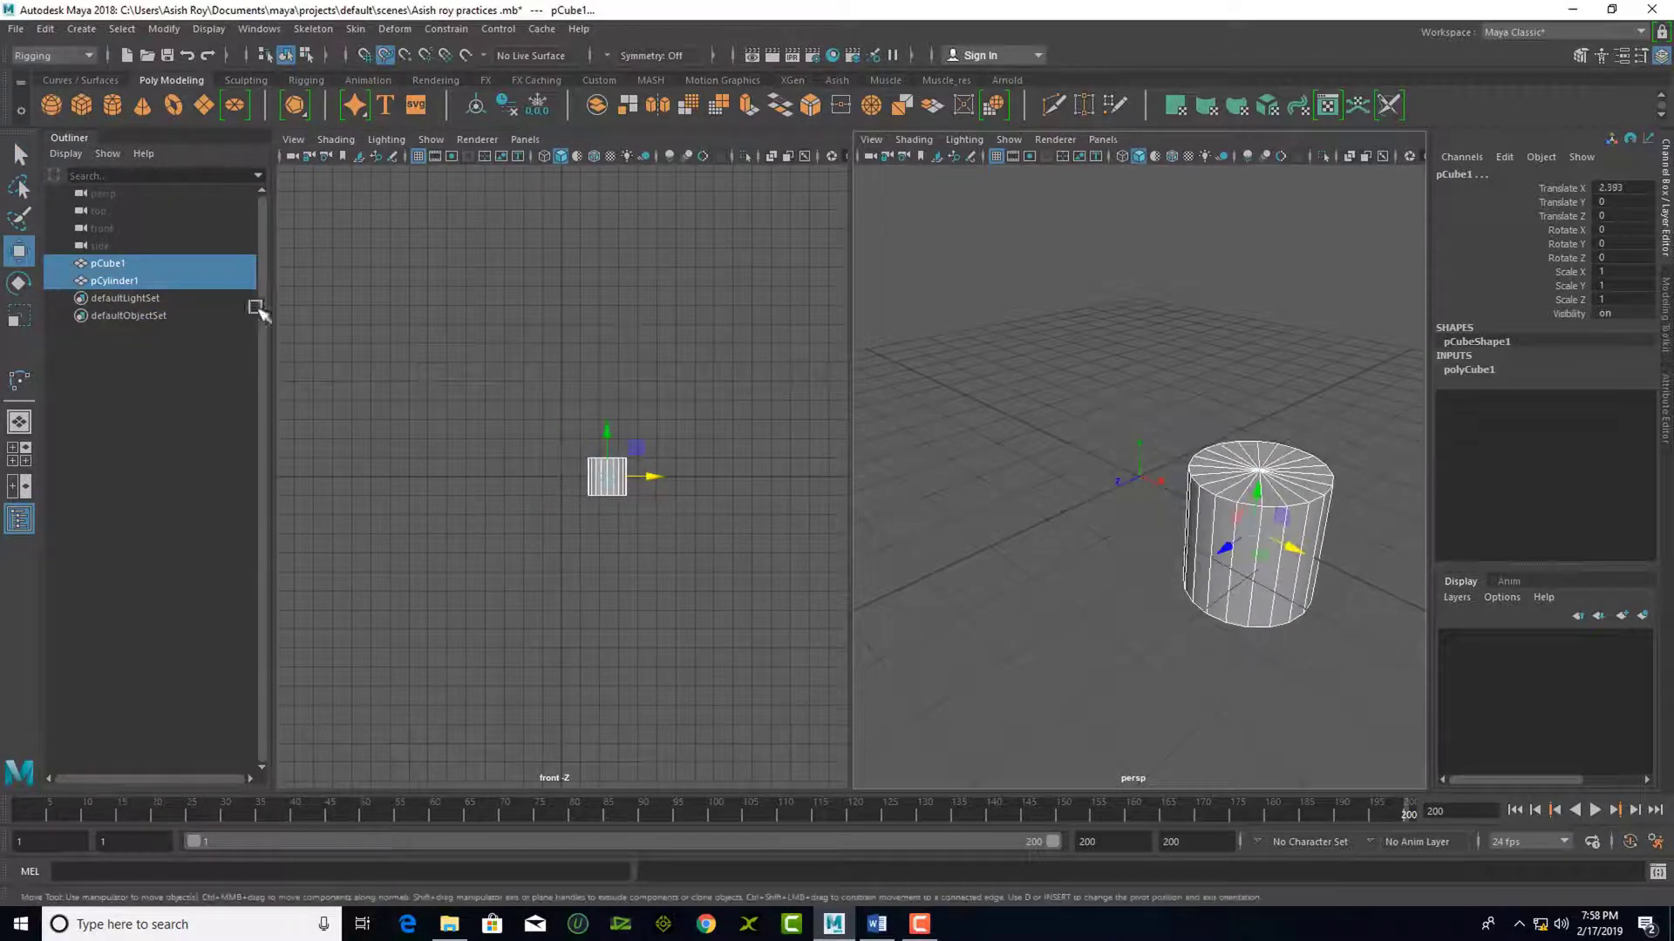
pyautogui.click(83, 106)
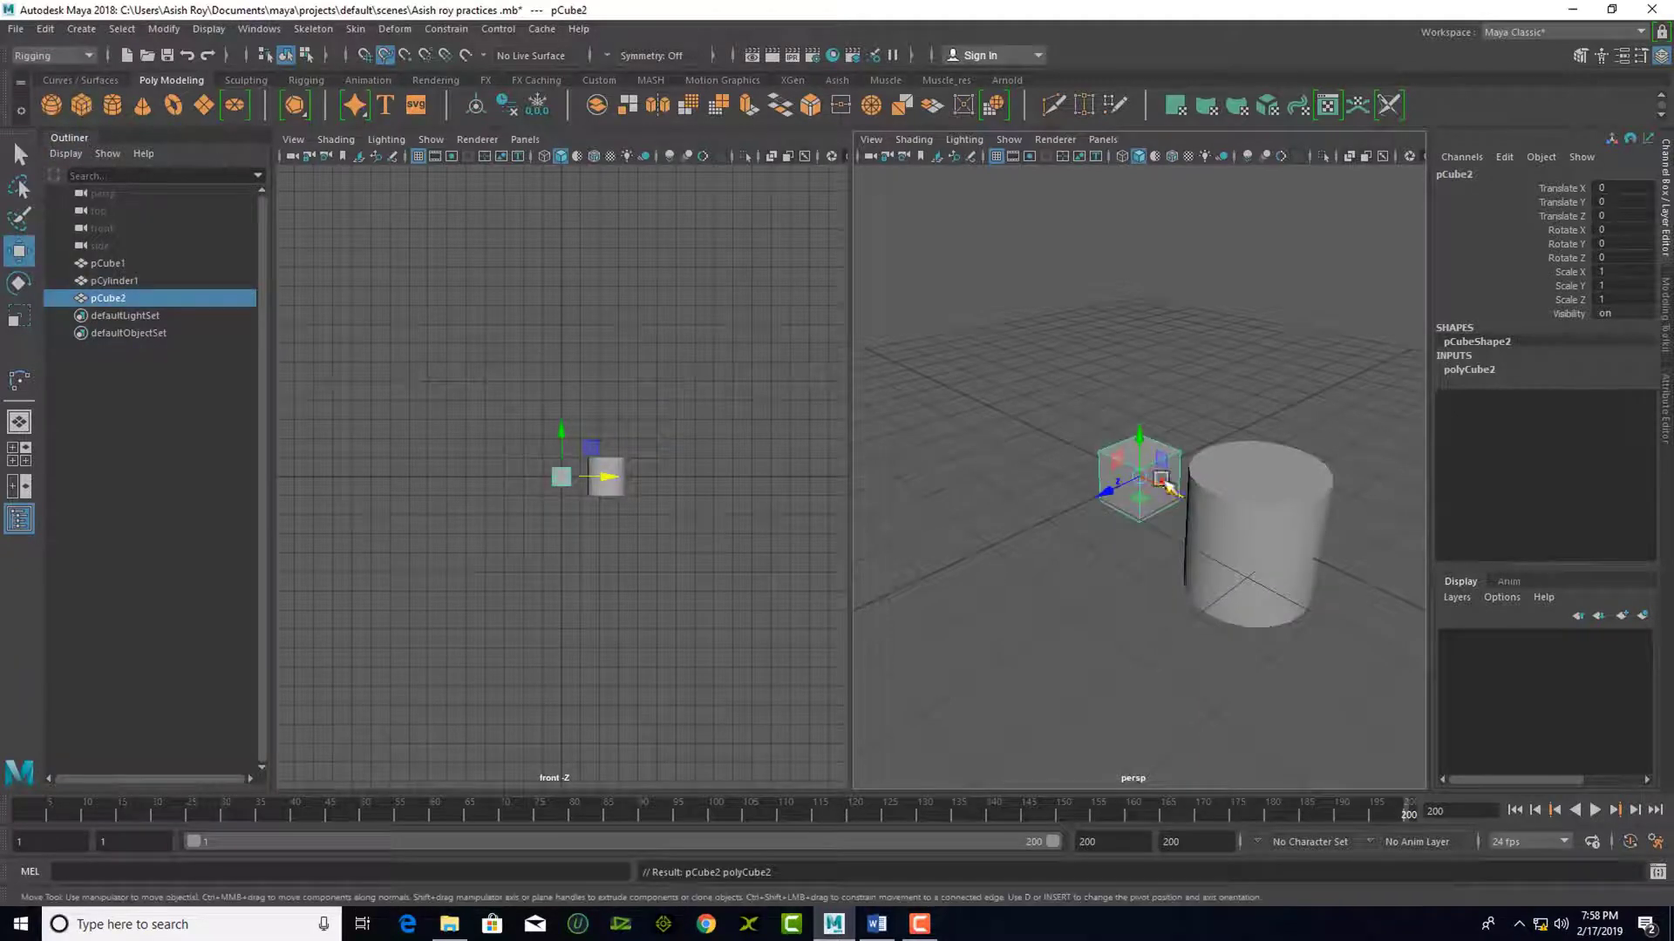
# Select the cylinder and the new cube in the perspective view, and pick each of the three objects by name in the Outliner
pyautogui.click(1284, 507)
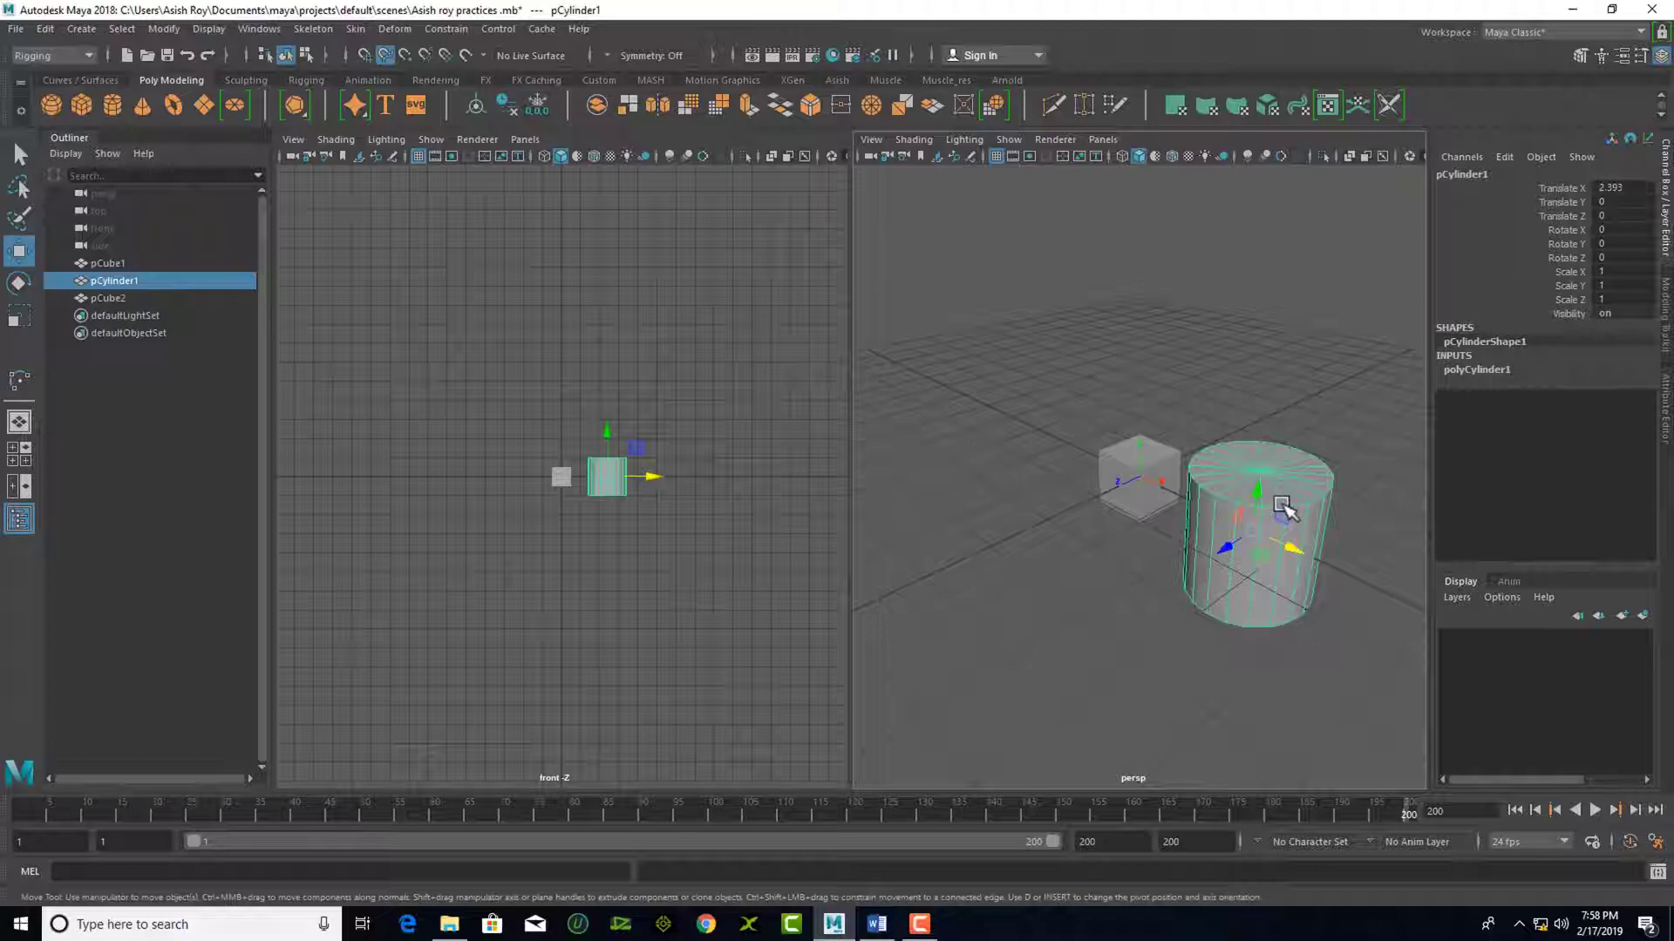
pyautogui.click(1149, 486)
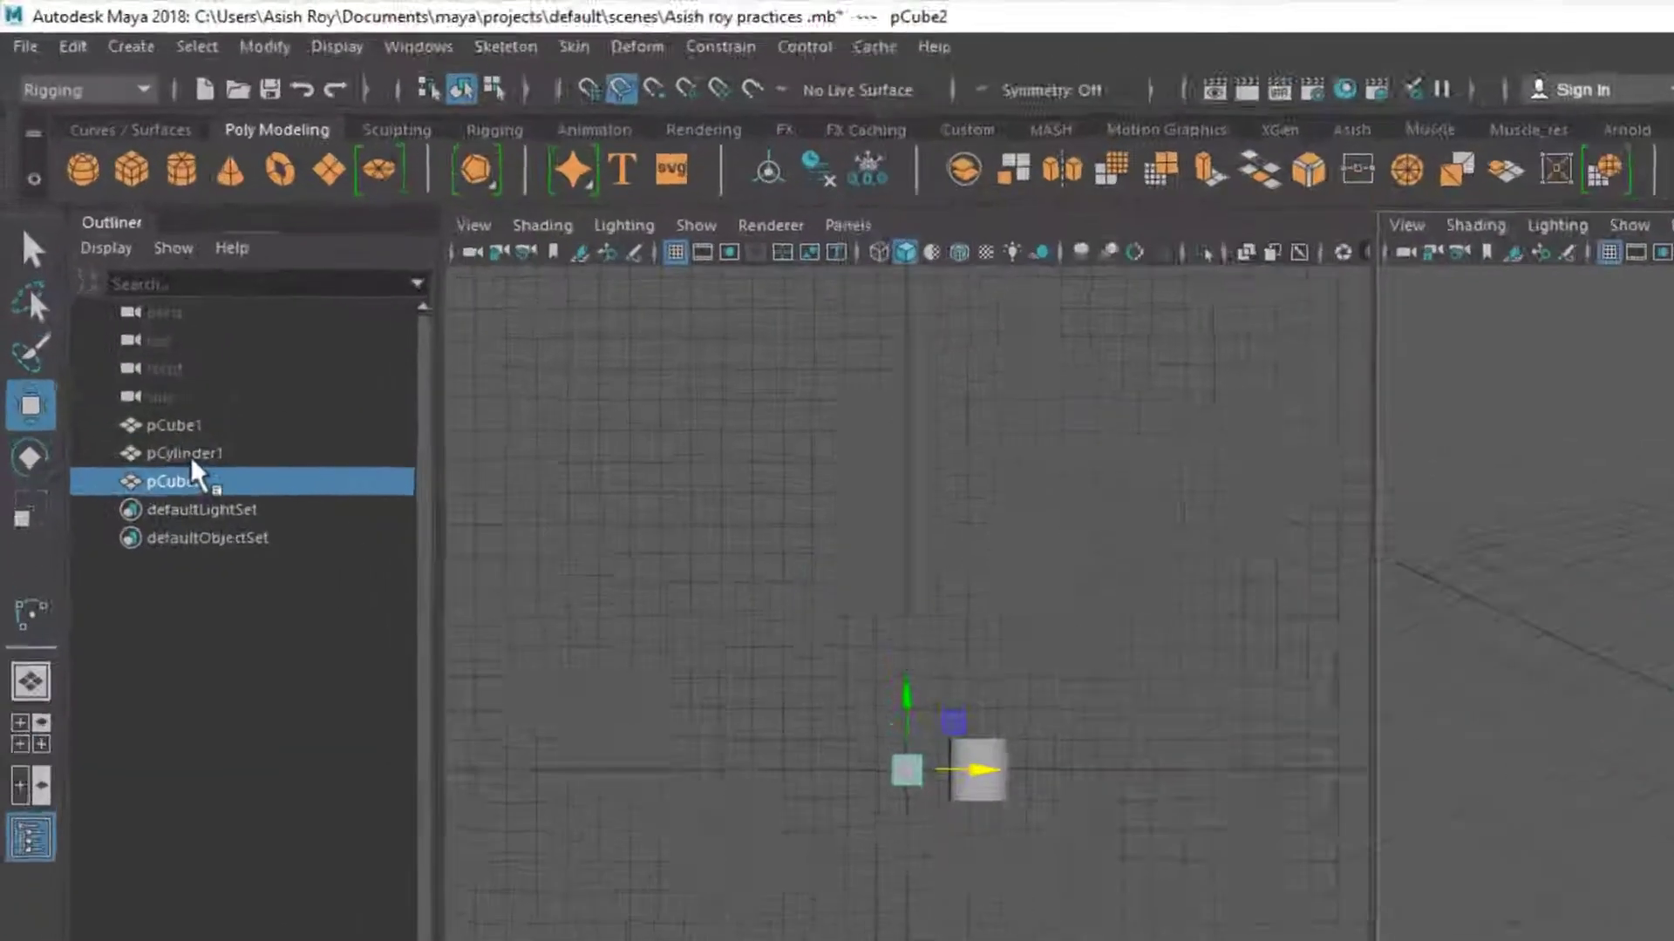
pyautogui.click(113, 279)
pyautogui.click(111, 265)
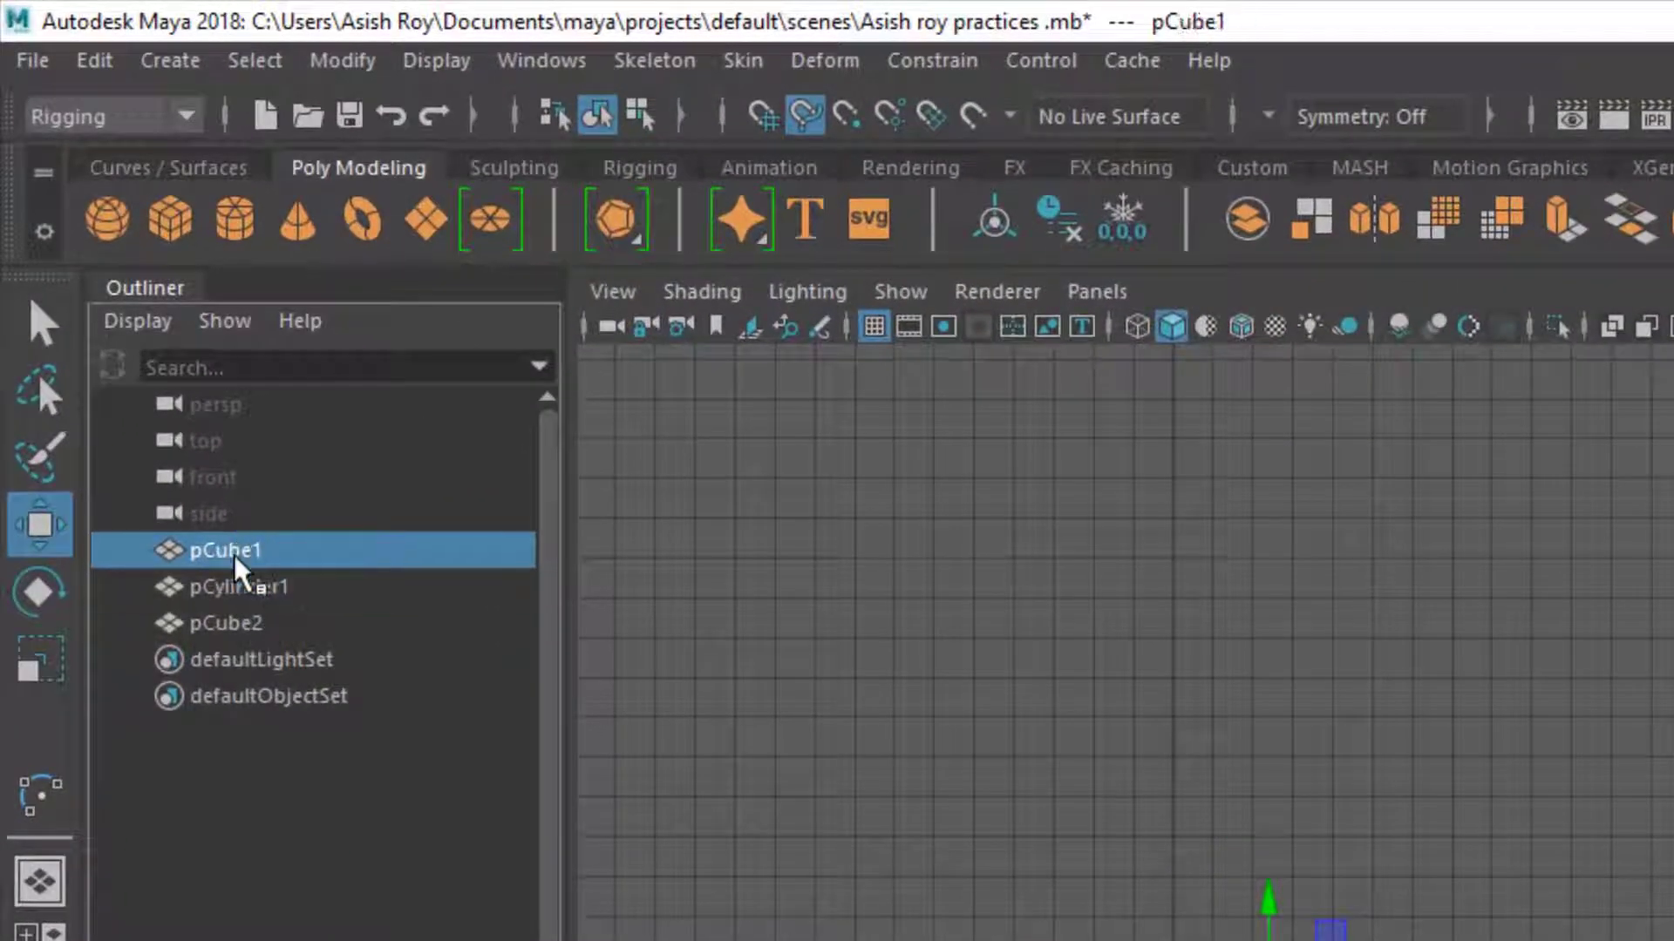
pyautogui.click(242, 593)
pyautogui.click(239, 621)
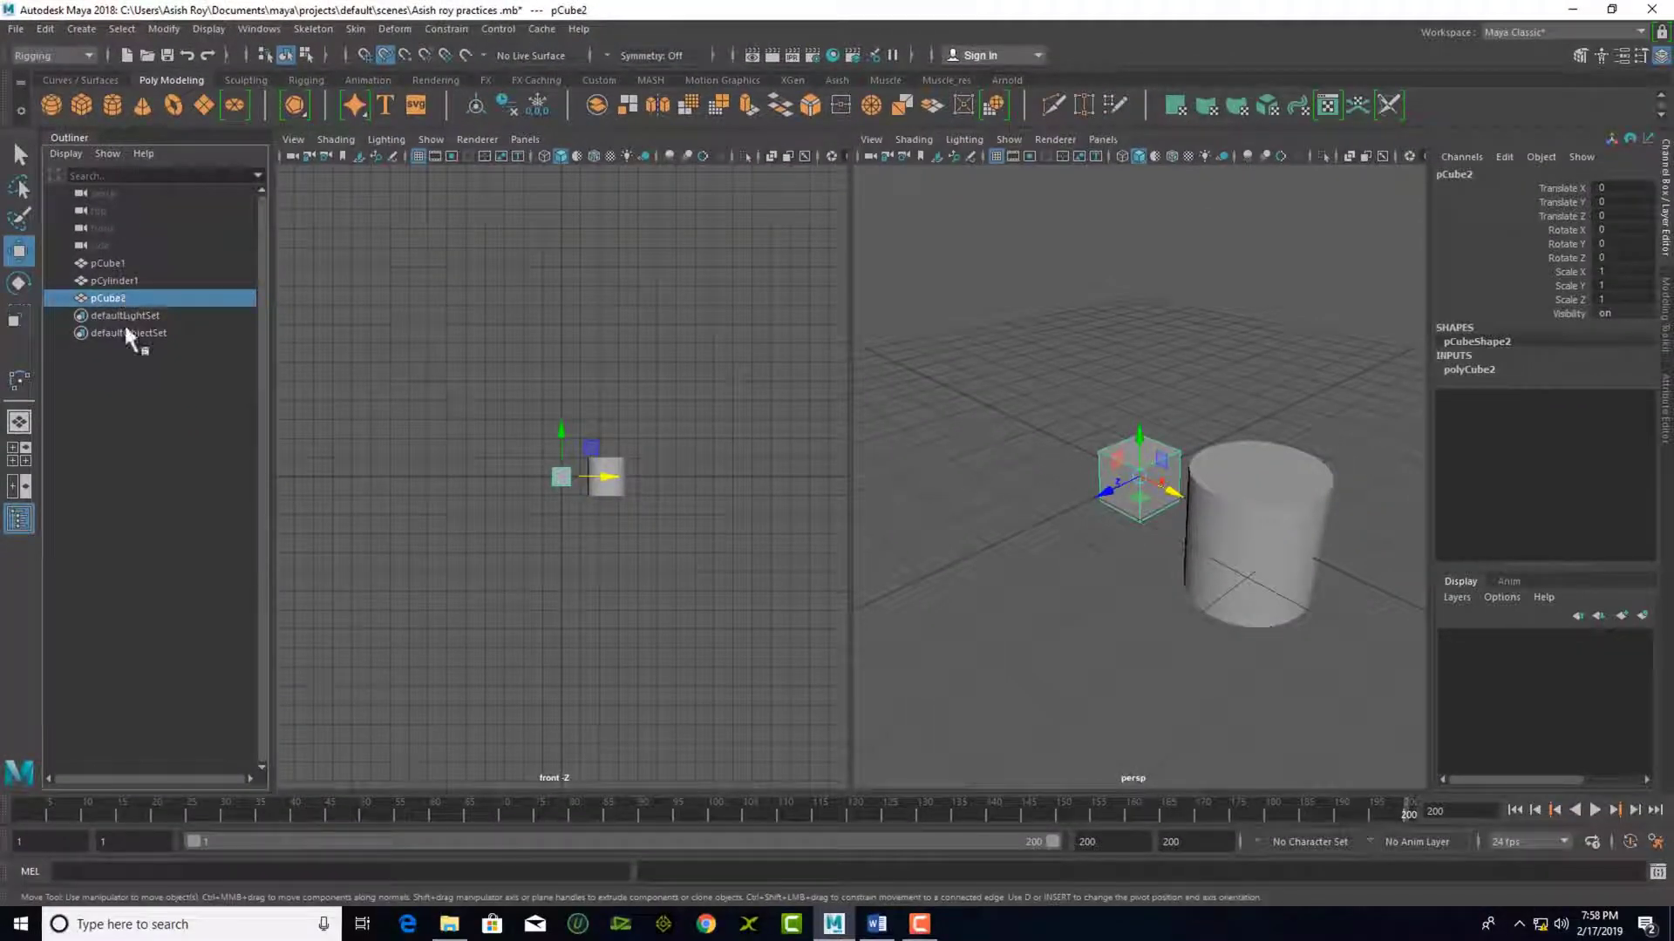
pyautogui.click(127, 272)
pyautogui.click(126, 263)
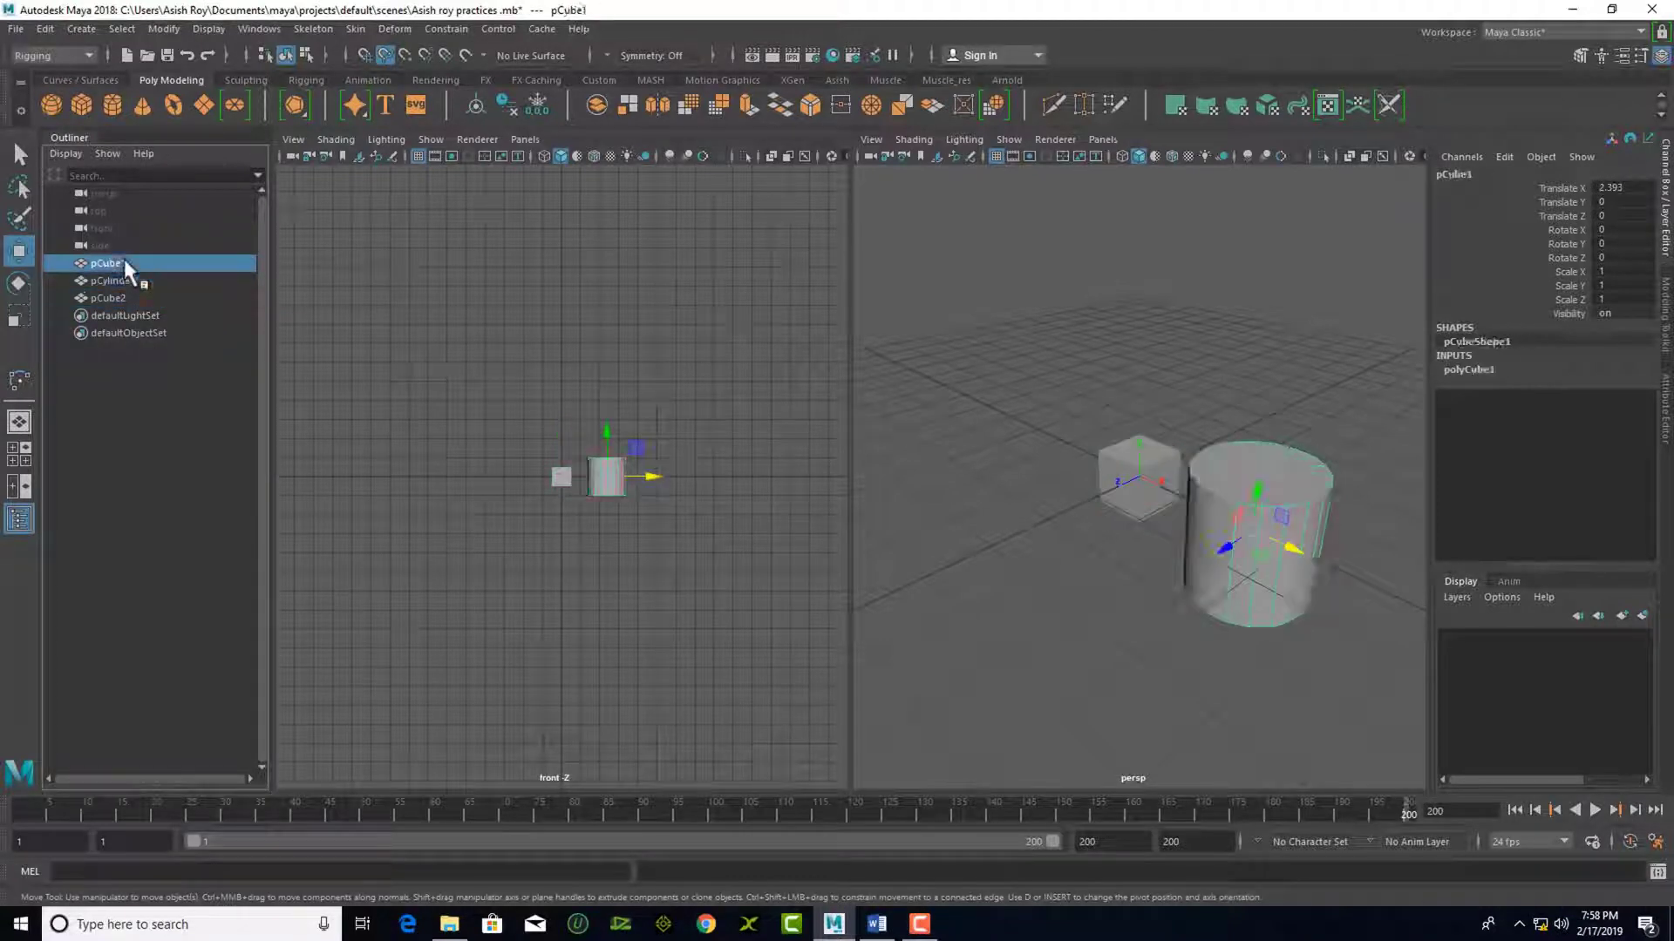
pyautogui.click(127, 290)
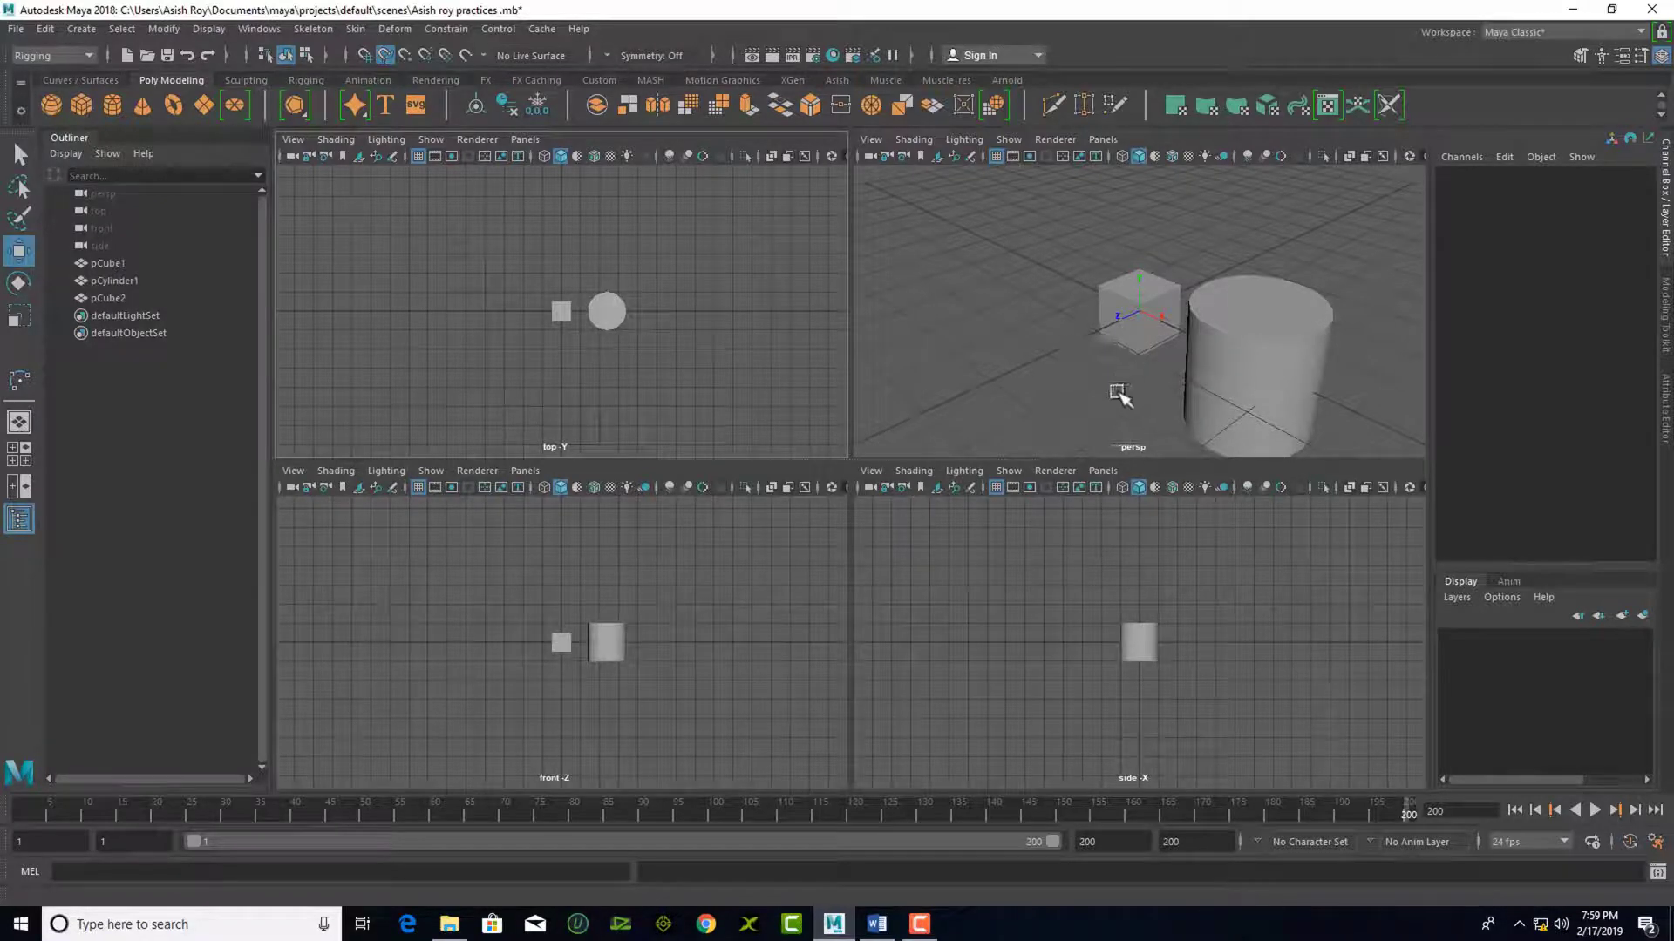
# Practise orbiting the perspective view and panning the front view, and maximize the perspective view with nothing selected
pyautogui.moveTo(1114, 396)
pyautogui.keyDown('alt'); pyautogui.mouseDown()
pyautogui.moveTo(1296, 378)
pyautogui.moveTo(1072, 355)
pyautogui.moveTo(1181, 459)
pyautogui.moveTo(1079, 373)
pyautogui.moveTo(1131, 419)
pyautogui.mouseUp(); pyautogui.keyUp('alt')
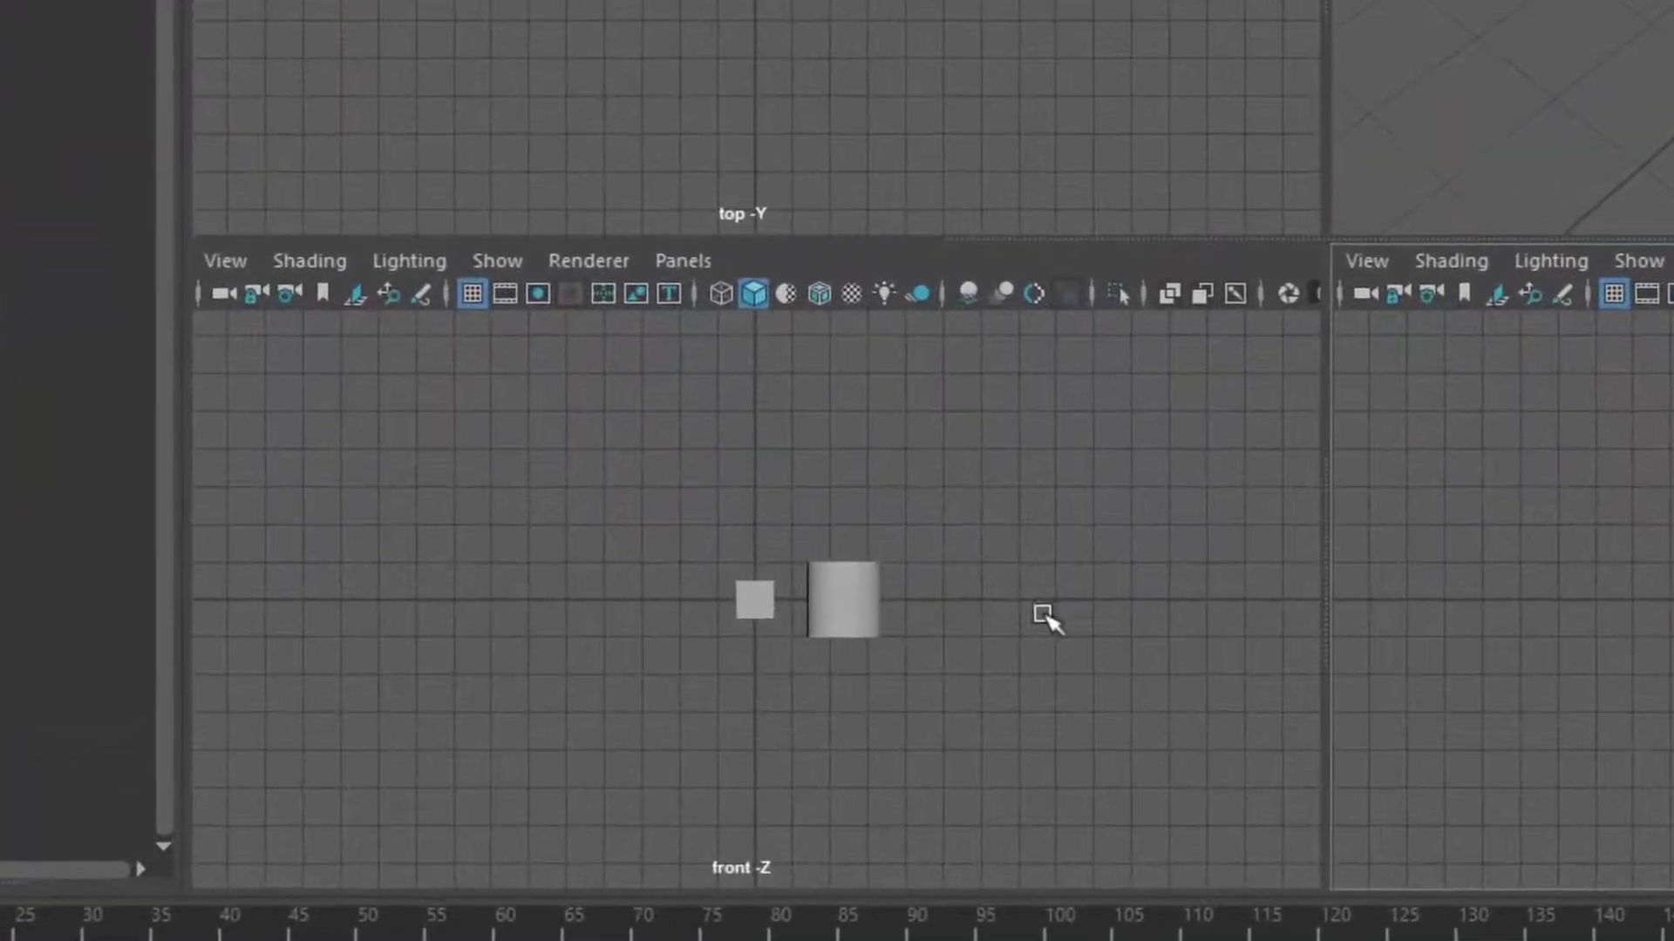
pyautogui.keyDown('alt'); pyautogui.moveTo(1038, 639); pyautogui.dragTo(948, 497, button='middle'); pyautogui.keyUp('alt')
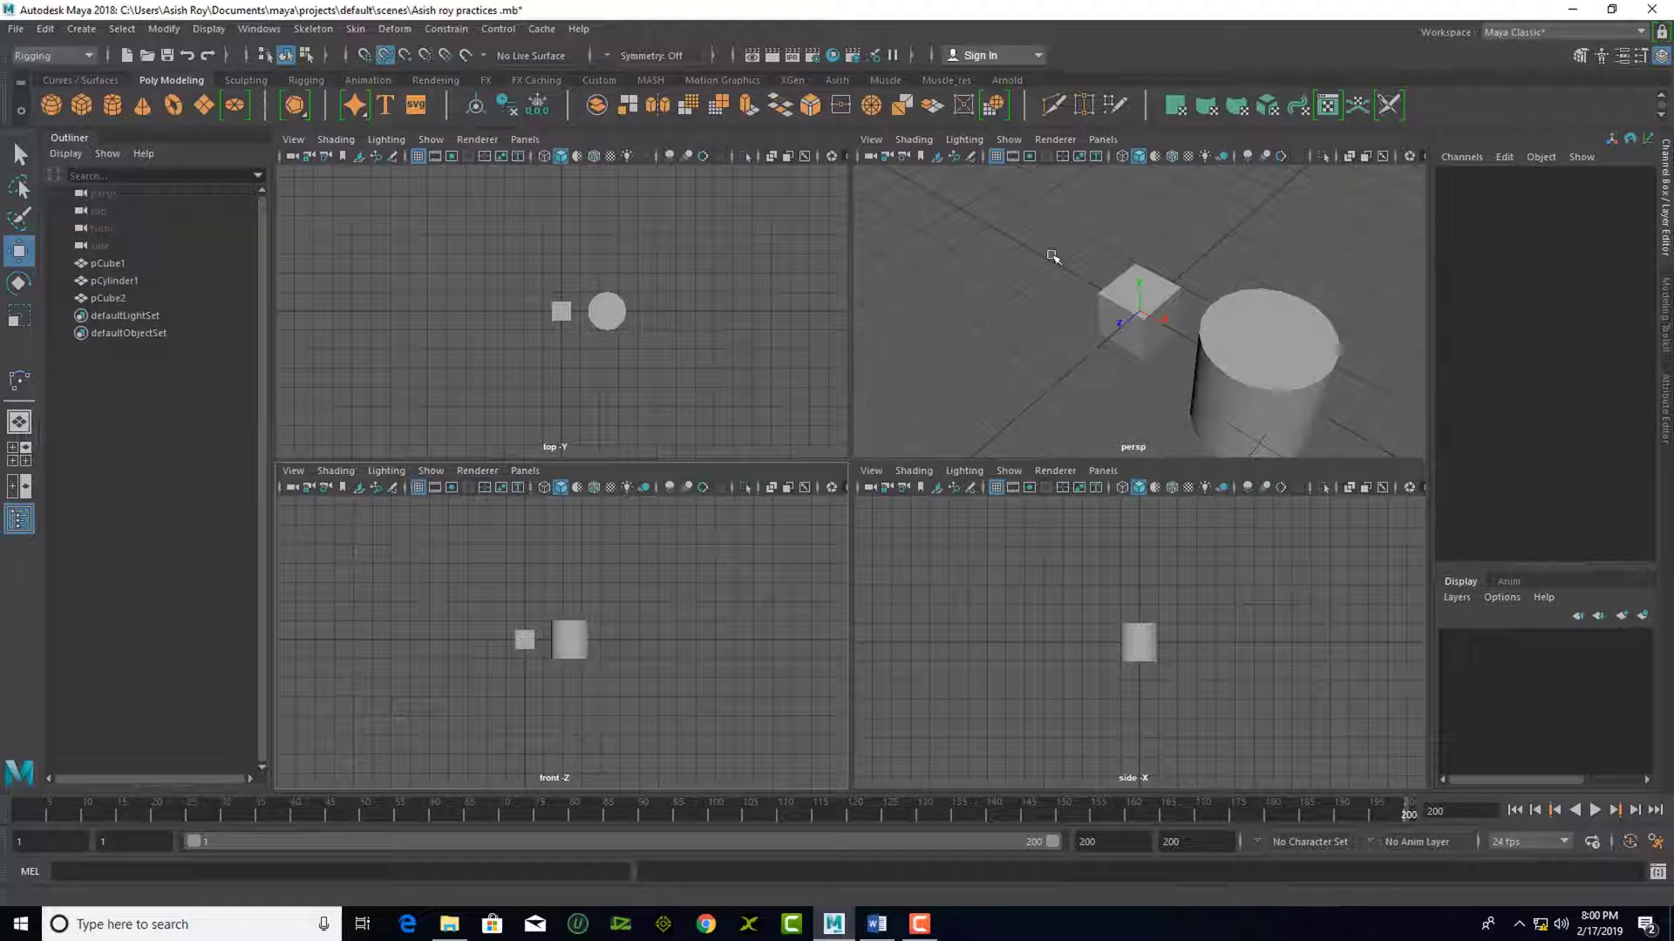
pyautogui.click(1225, 342)
pyautogui.press('space')
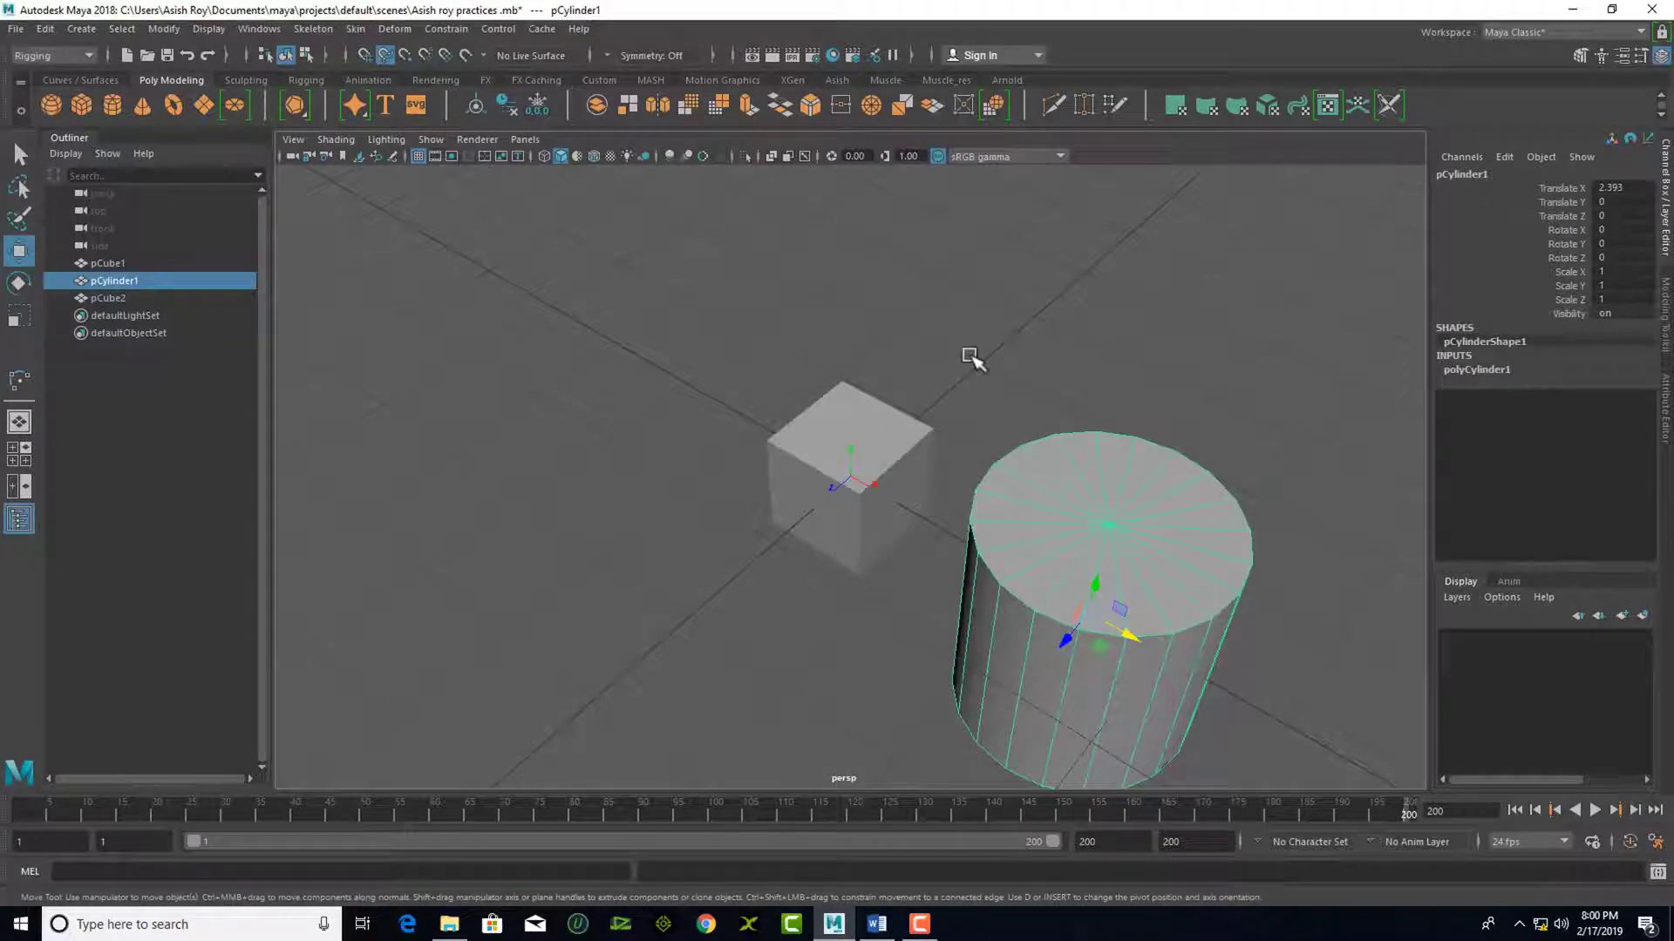
pyautogui.keyDown('alt'); pyautogui.moveTo(1037, 474); pyautogui.dragTo(948, 420, button='middle'); pyautogui.keyUp('alt')
pyautogui.click(994, 319)
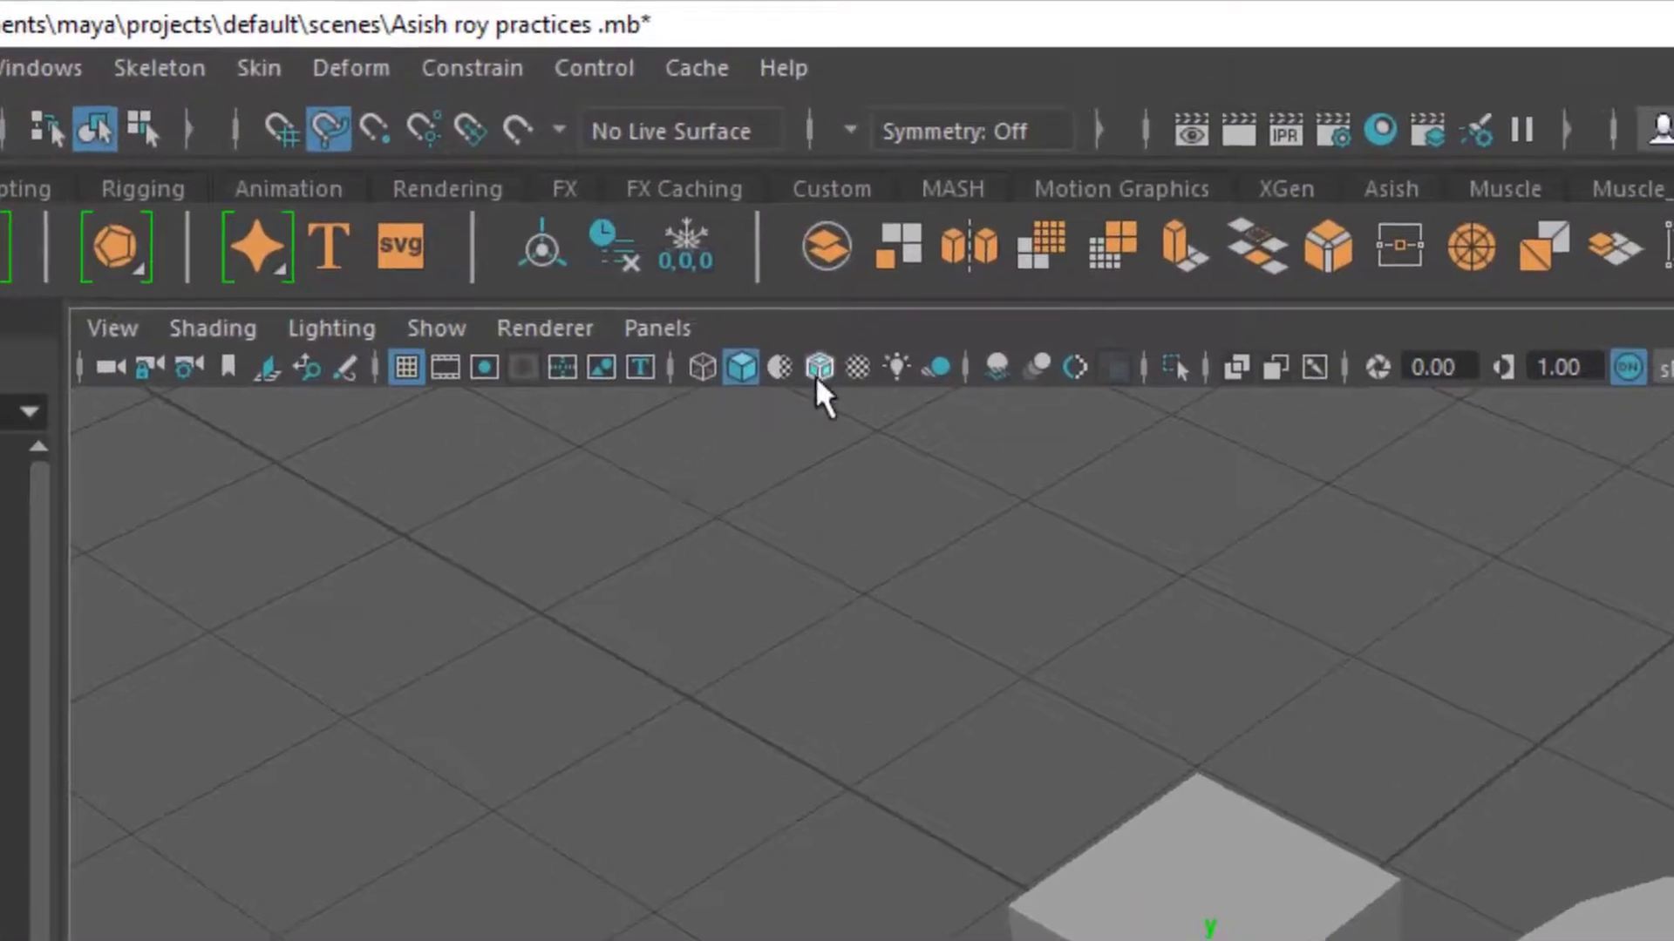
# Try wireframe and smooth-shaded display in the perspective view, ending with wireframe on shaded turned on
pyautogui.click(818, 371)
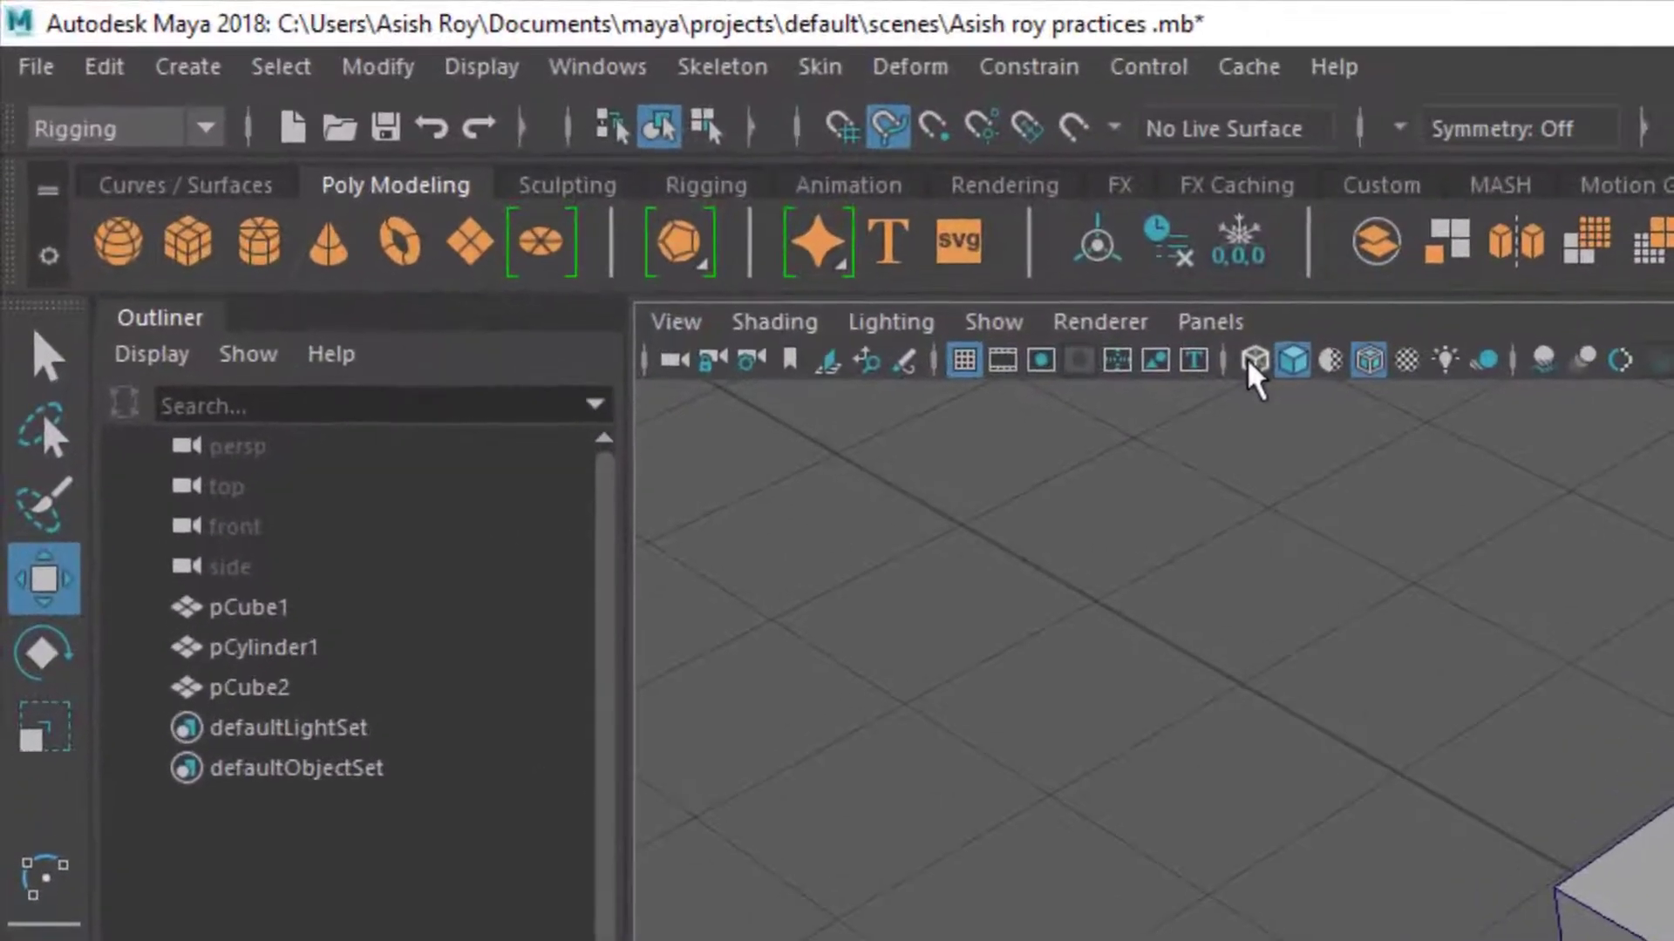
pyautogui.click(1248, 359)
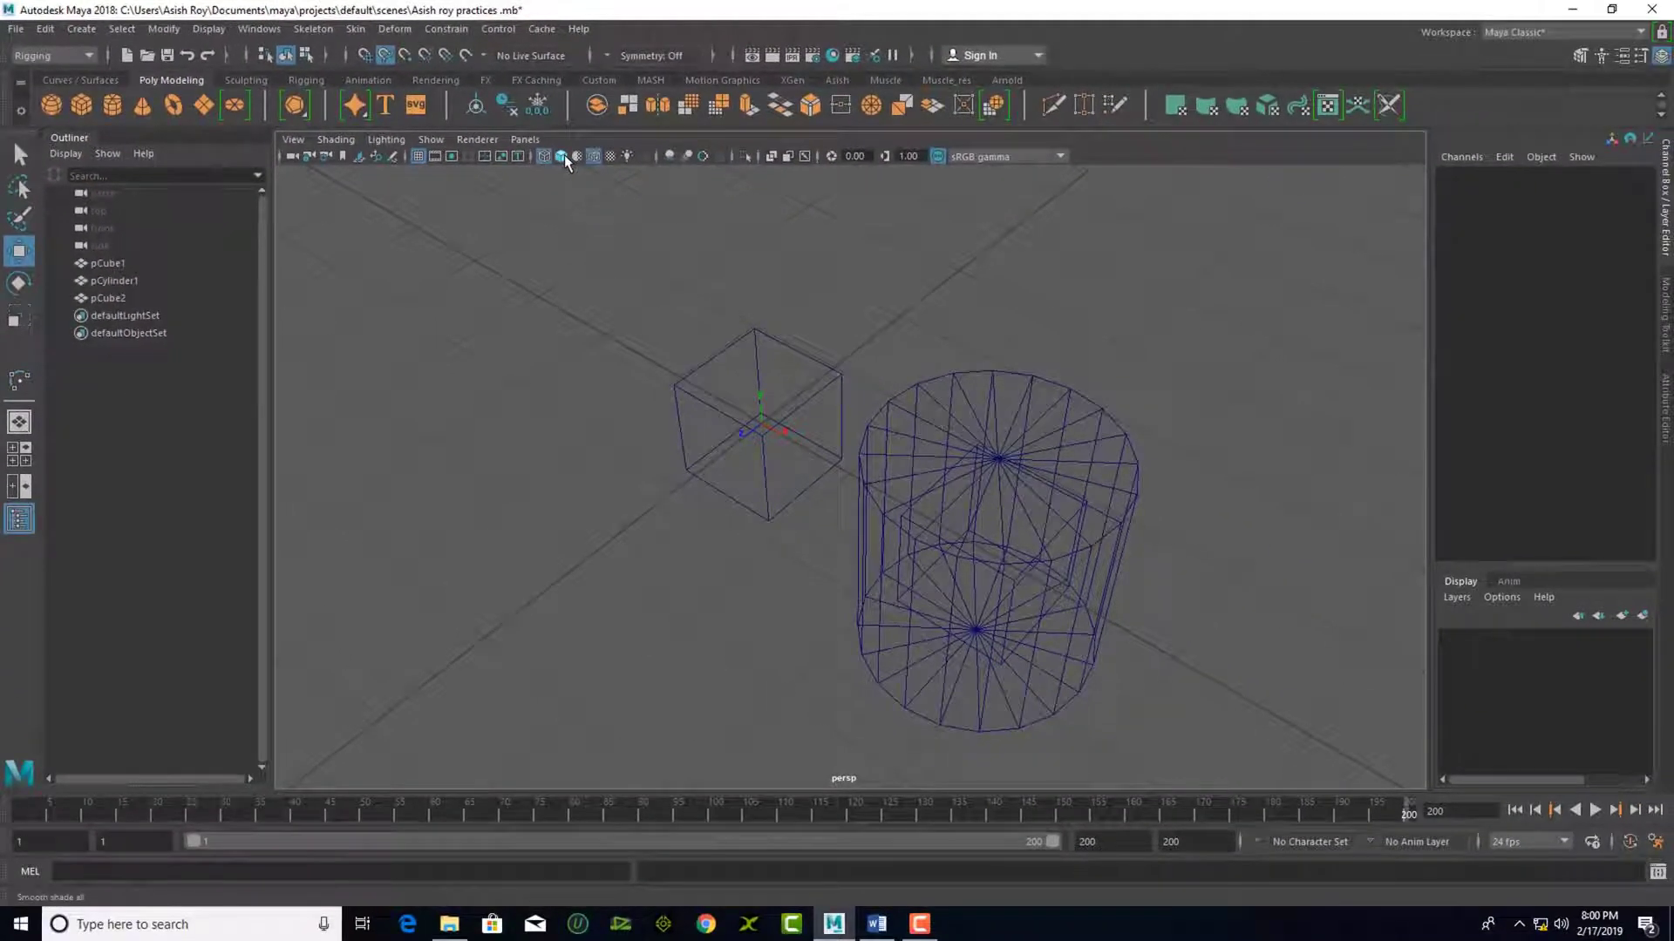
pyautogui.click(562, 156)
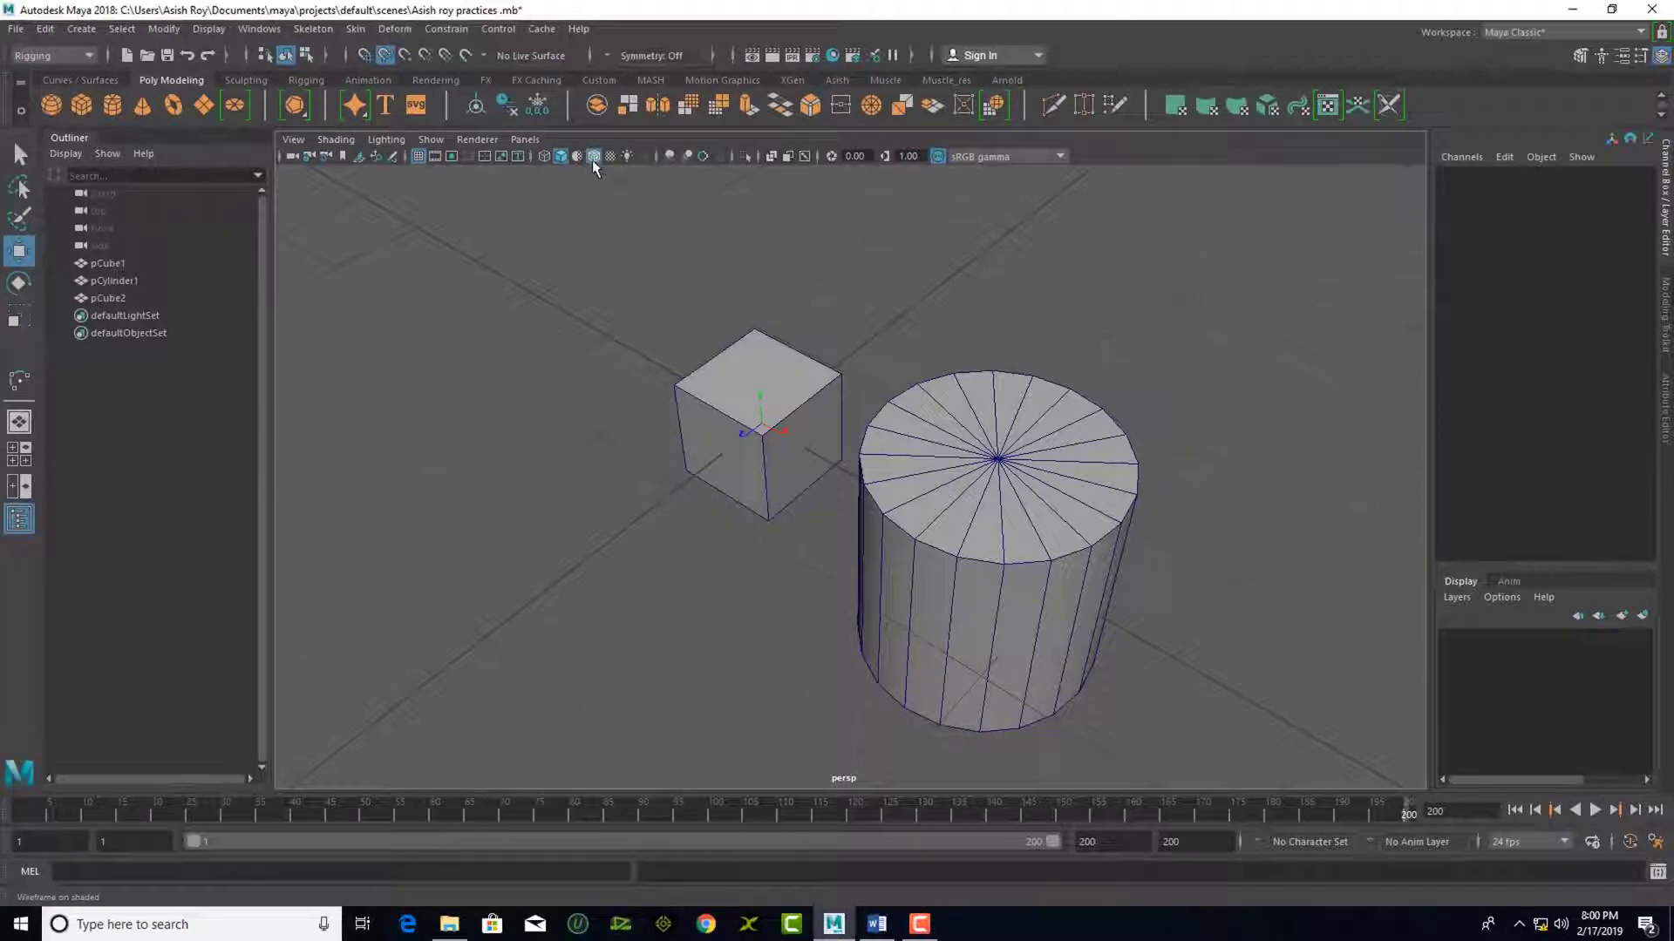
pyautogui.click(594, 158)
pyautogui.click(593, 158)
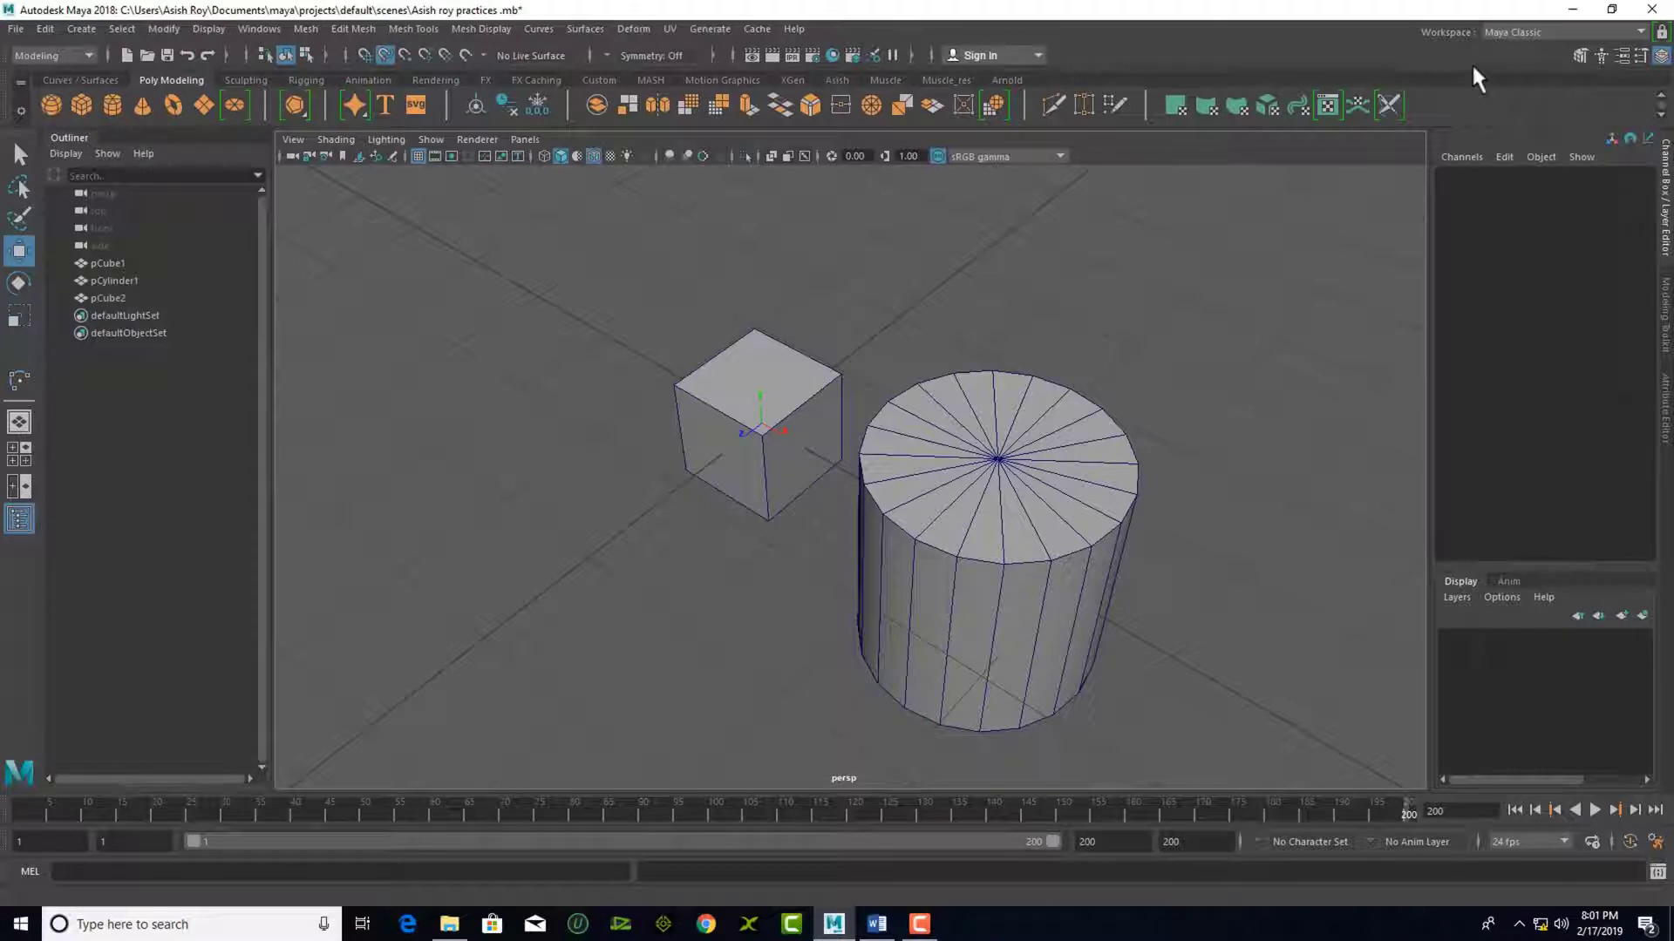
# Try the Modeling - Standard and Animation workspaces, enlarging the Graph Editor in the Animation layout
pyautogui.click(1522, 33)
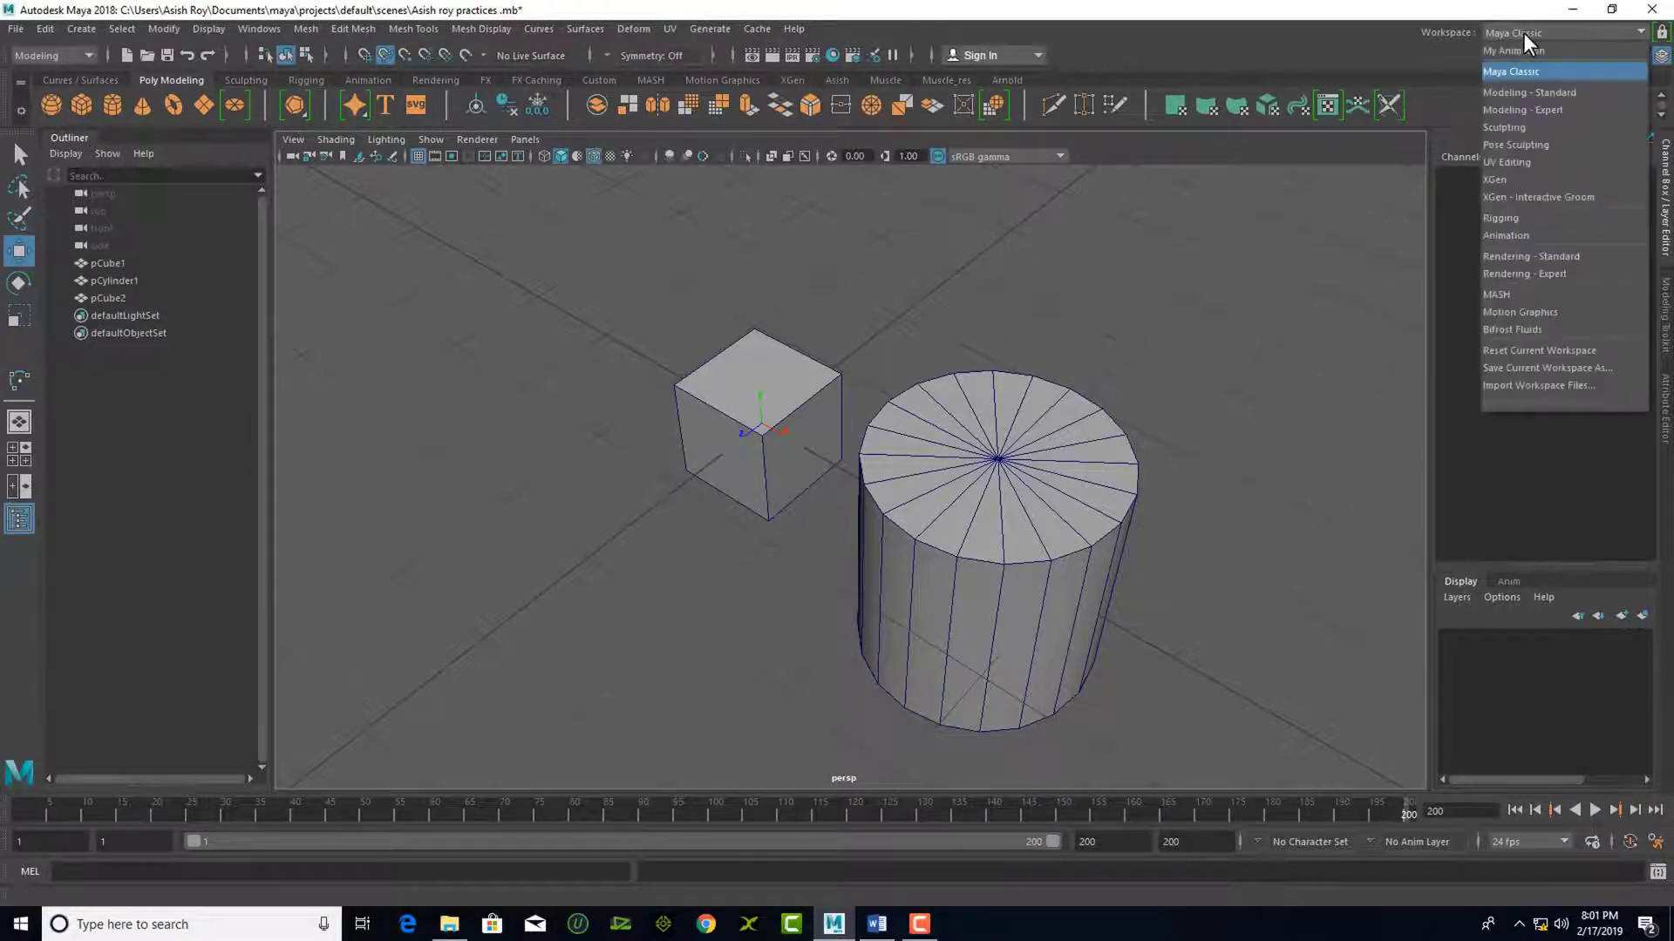
pyautogui.click(1551, 91)
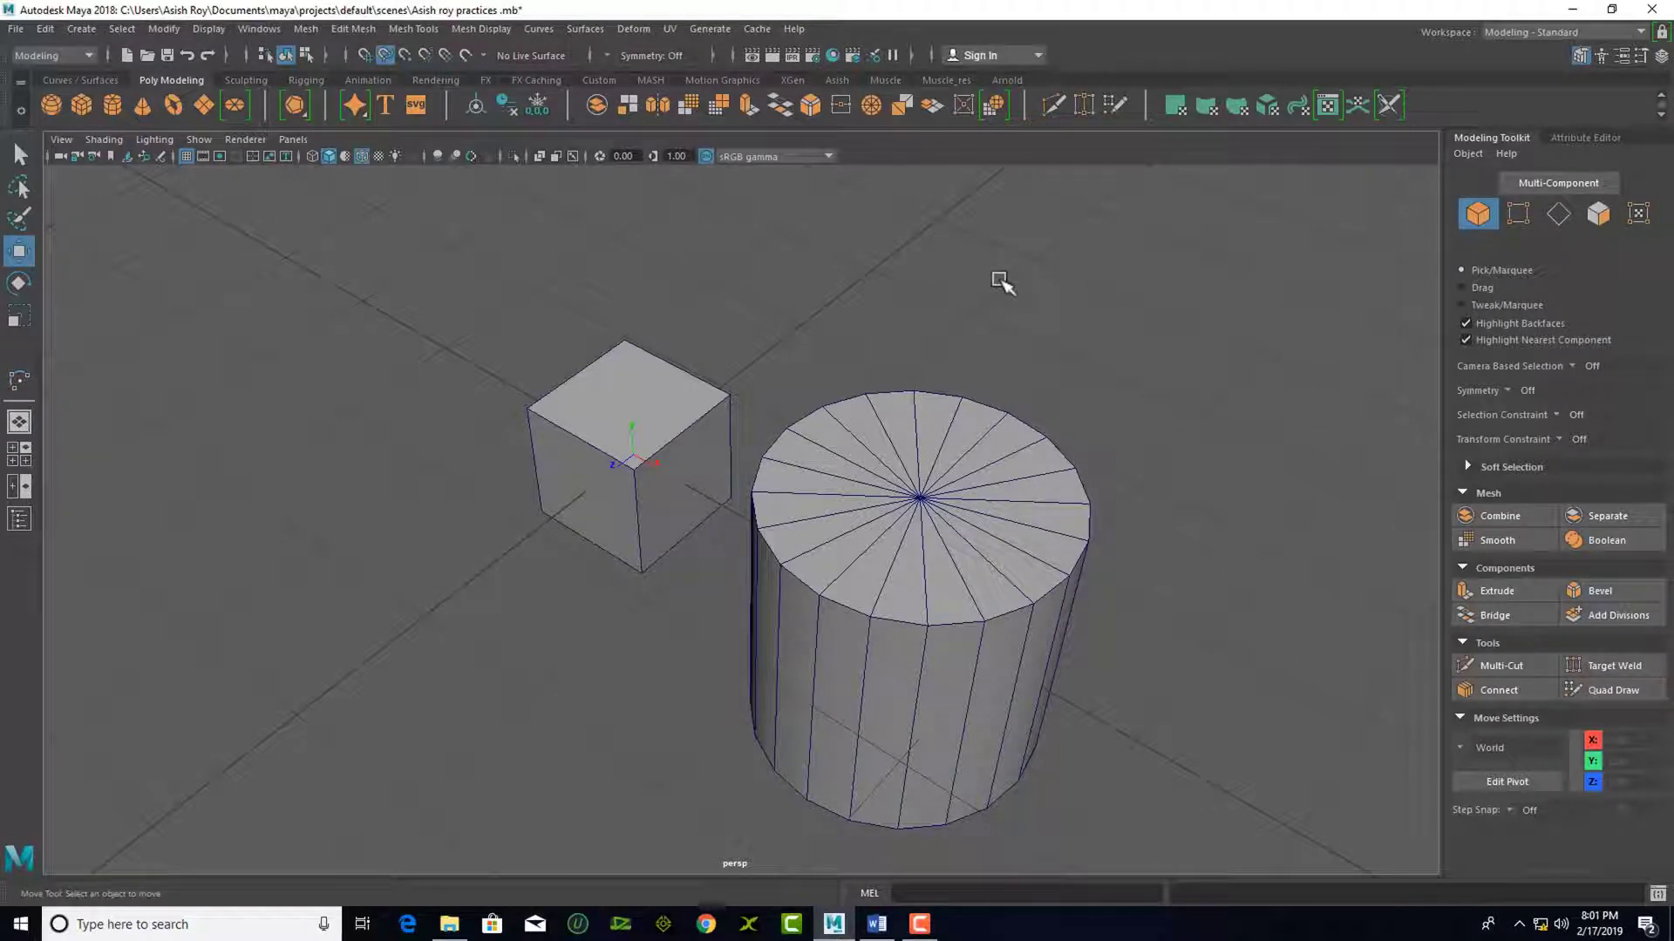
pyautogui.click(1569, 35)
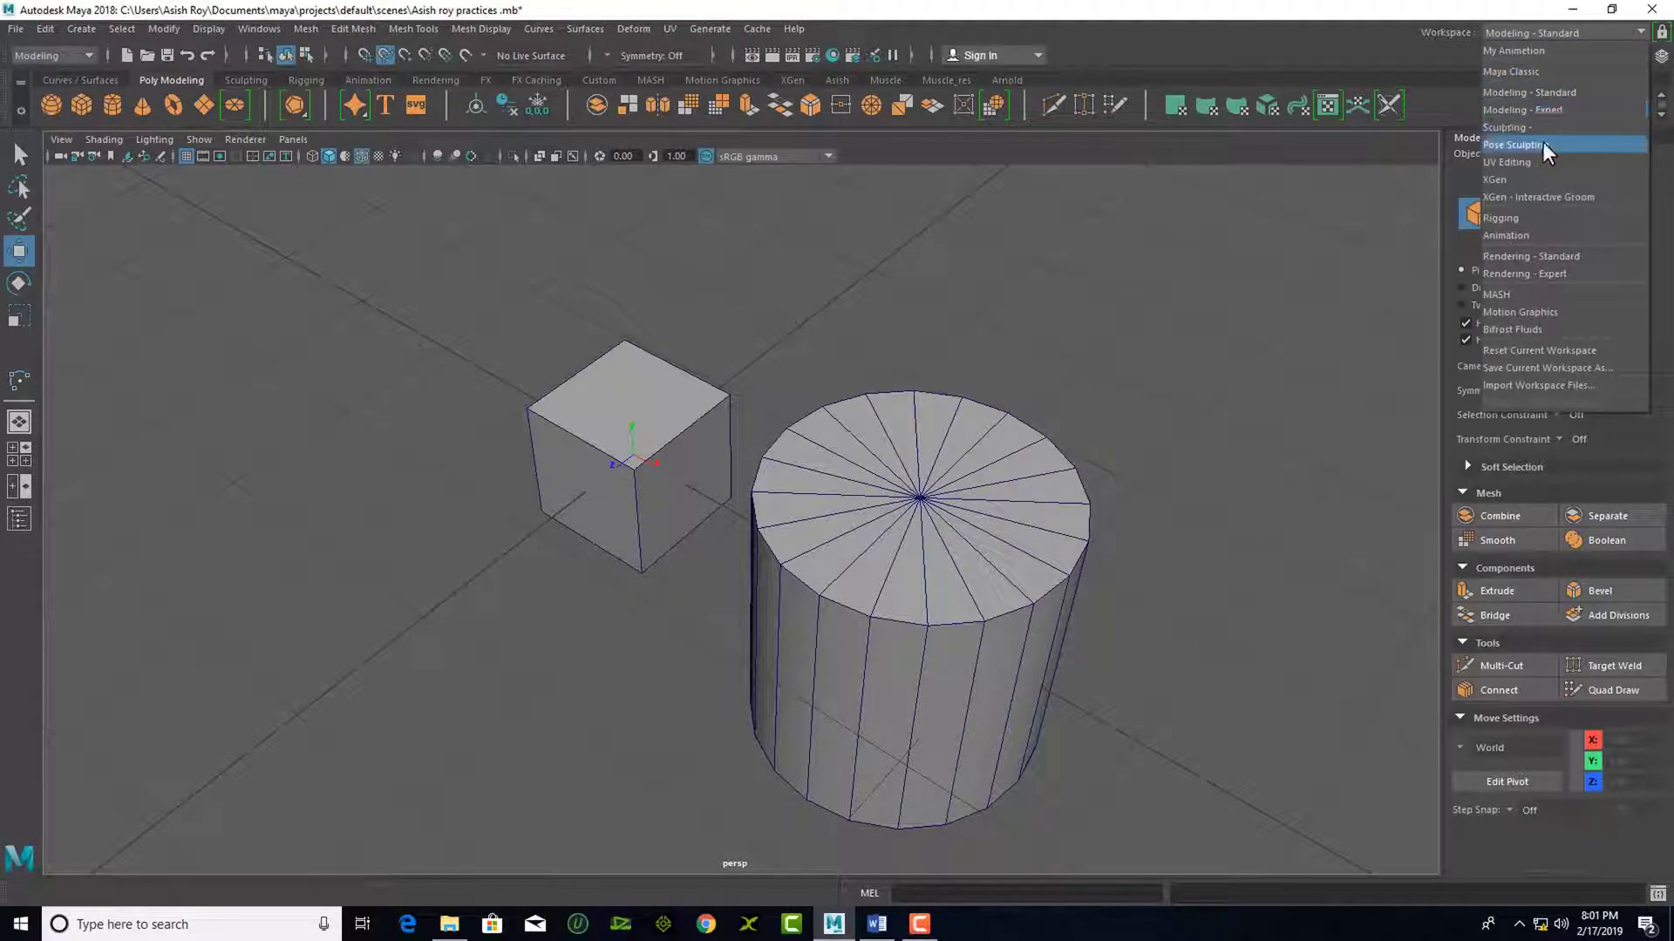
pyautogui.click(1559, 234)
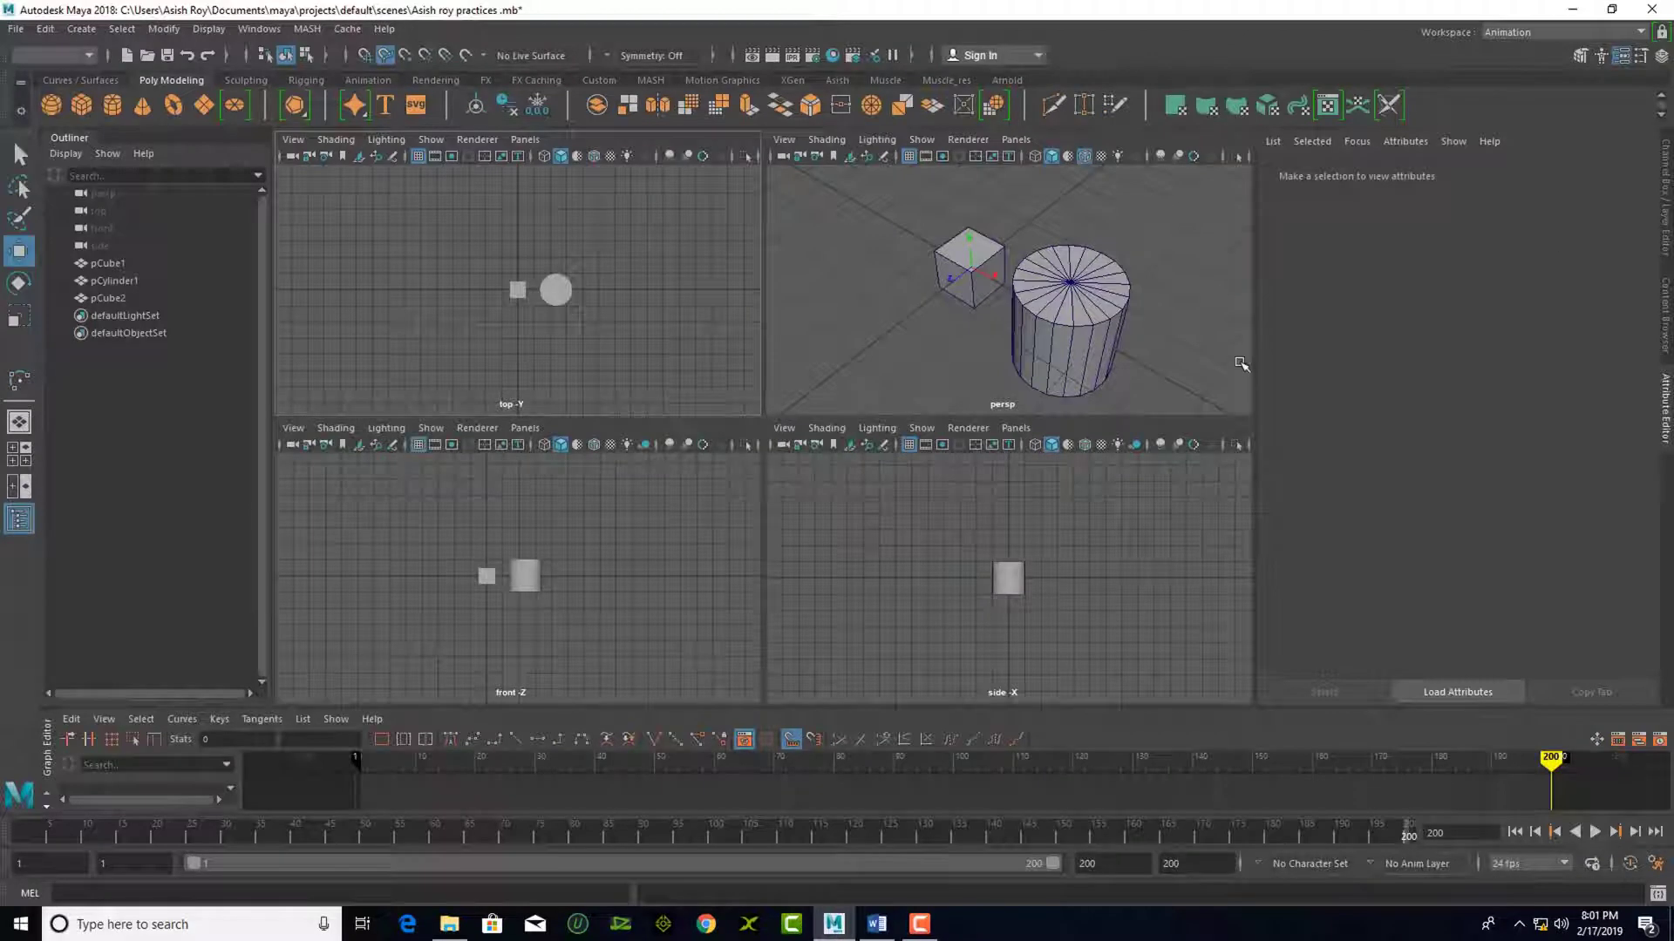
pyautogui.moveTo(875, 710); pyautogui.dragTo(879, 650)
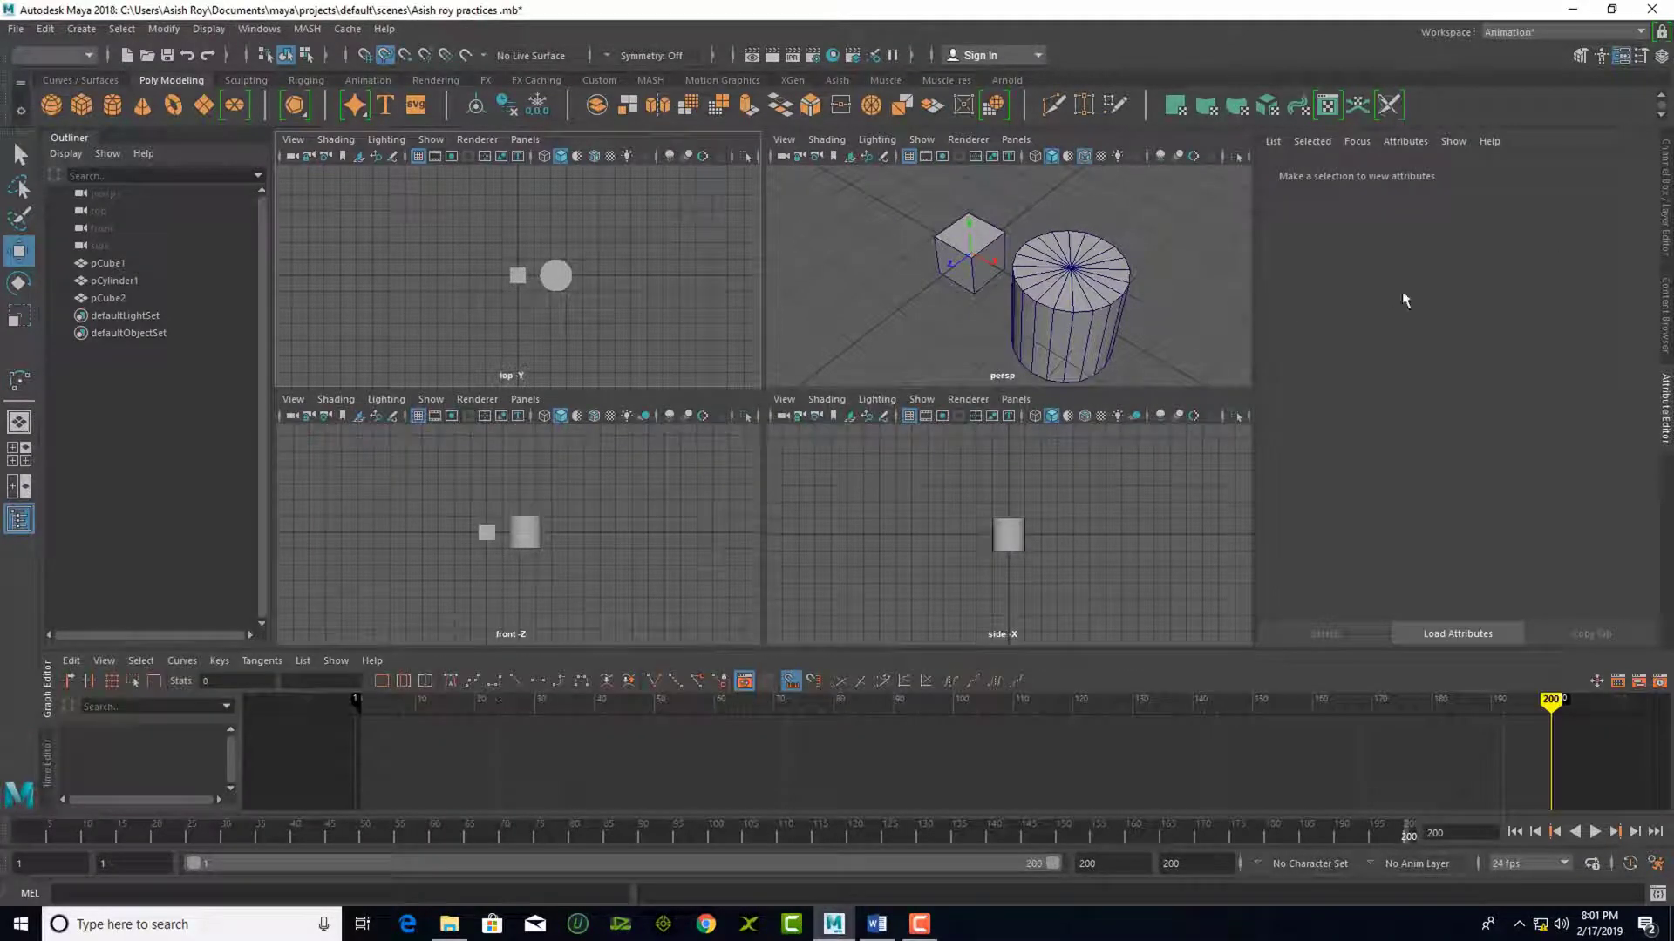
# Switch the workspace to Pose Sculpting to view its layout, and return to Maya Classic
pyautogui.click(1517, 42)
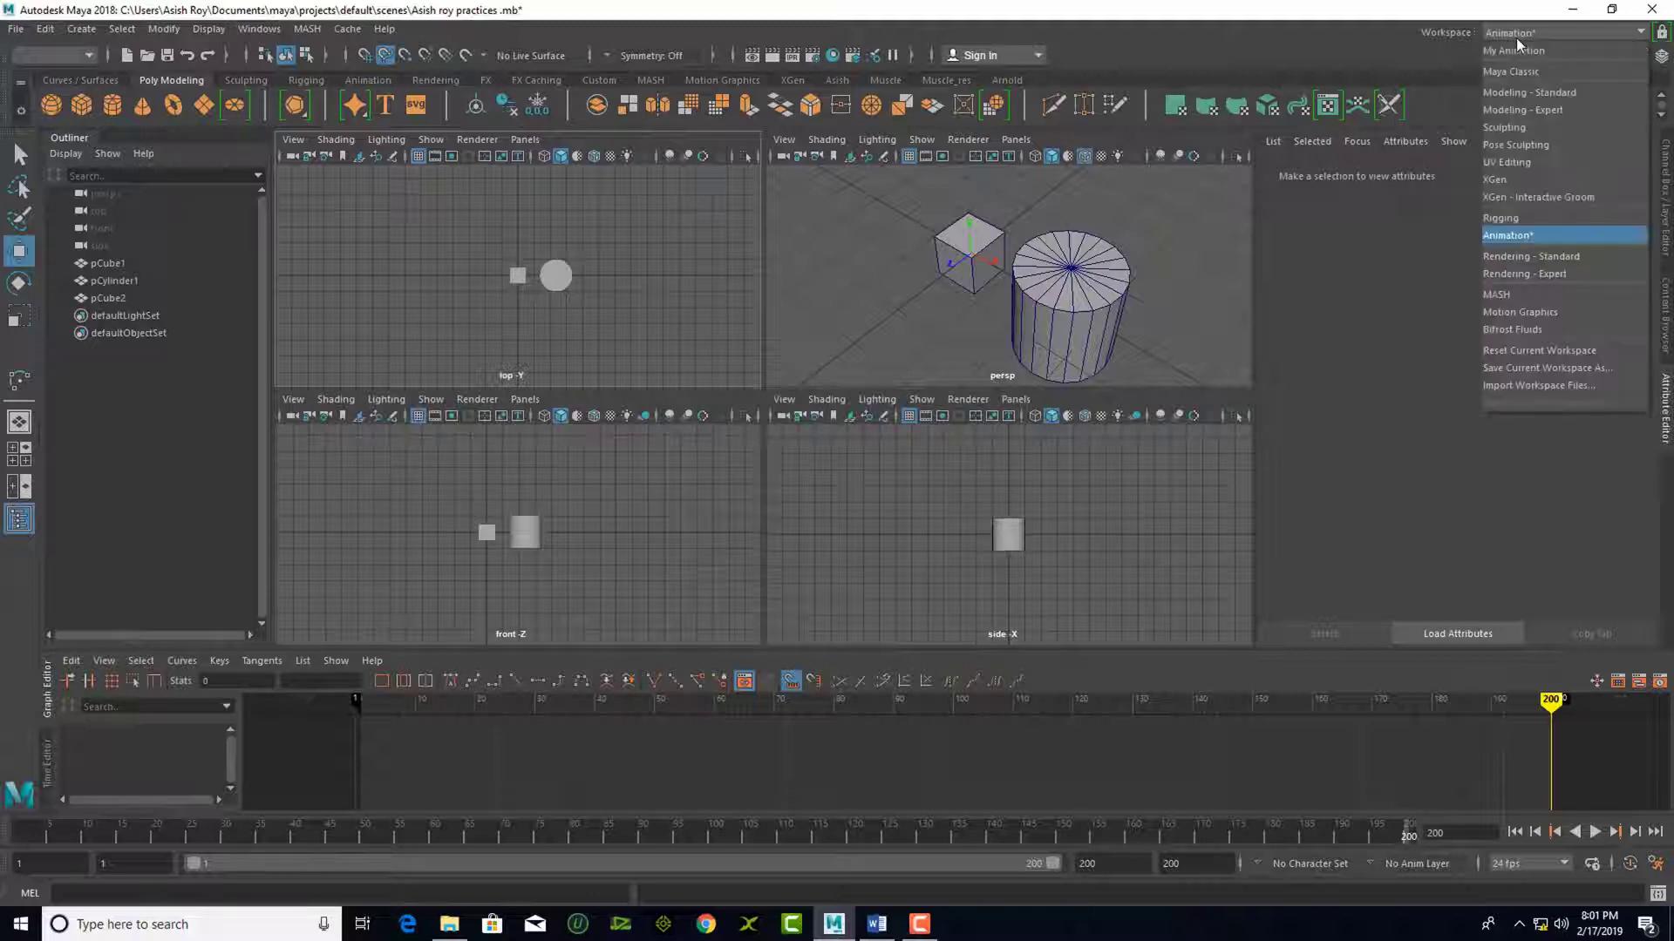
pyautogui.click(1551, 145)
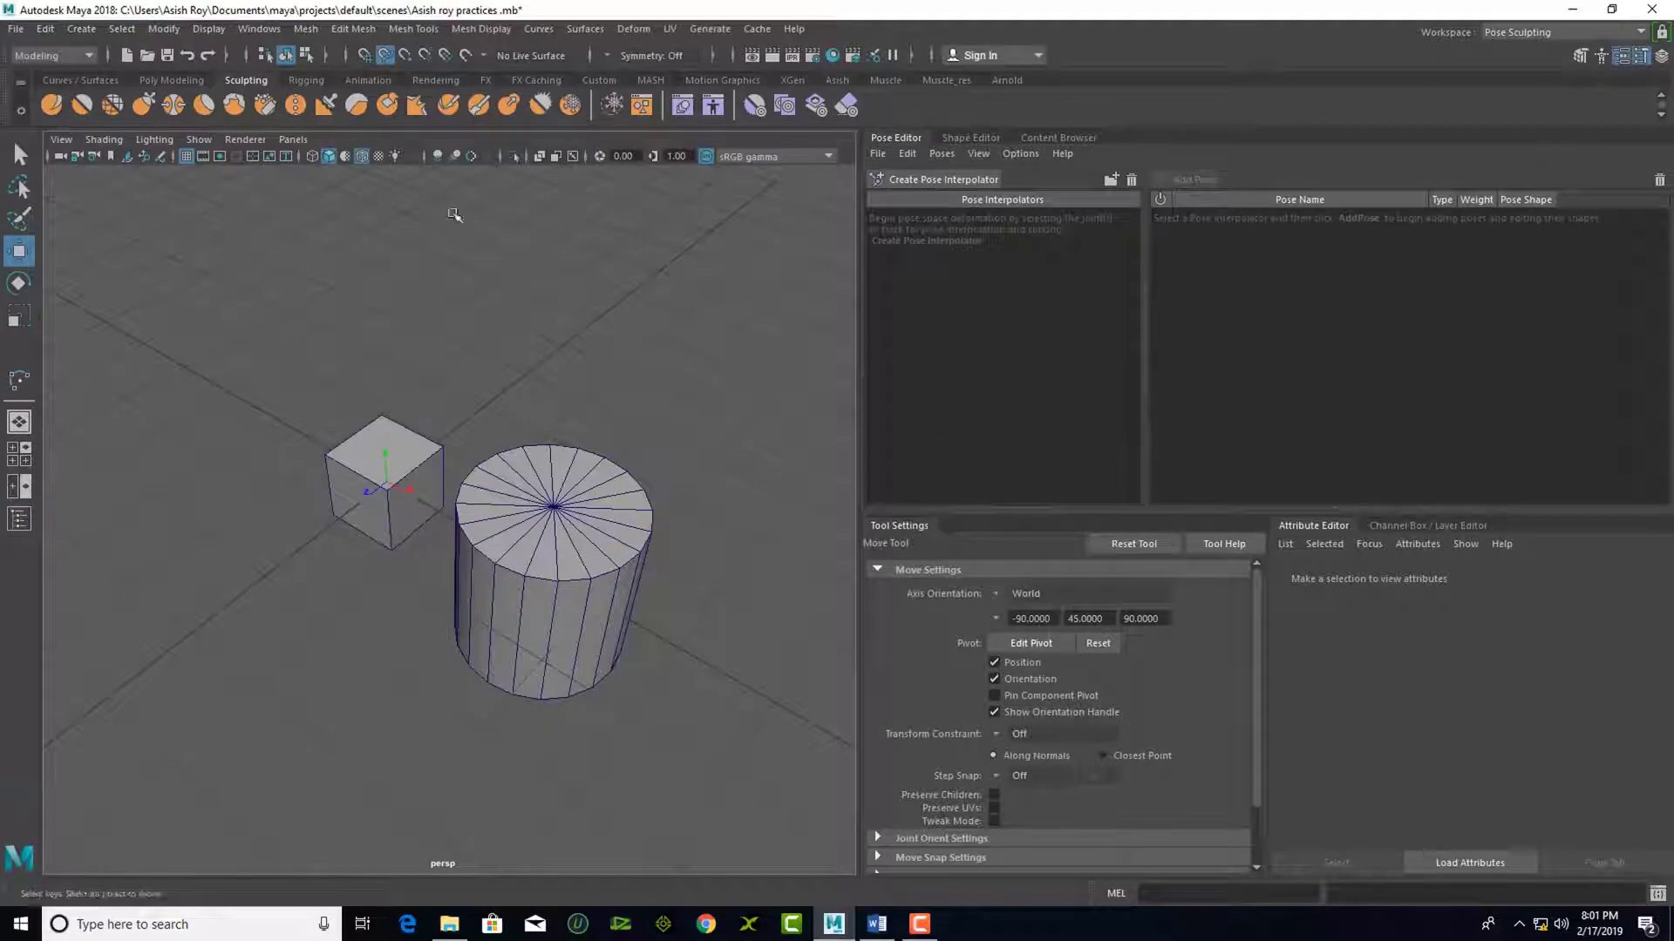
pyautogui.click(1497, 33)
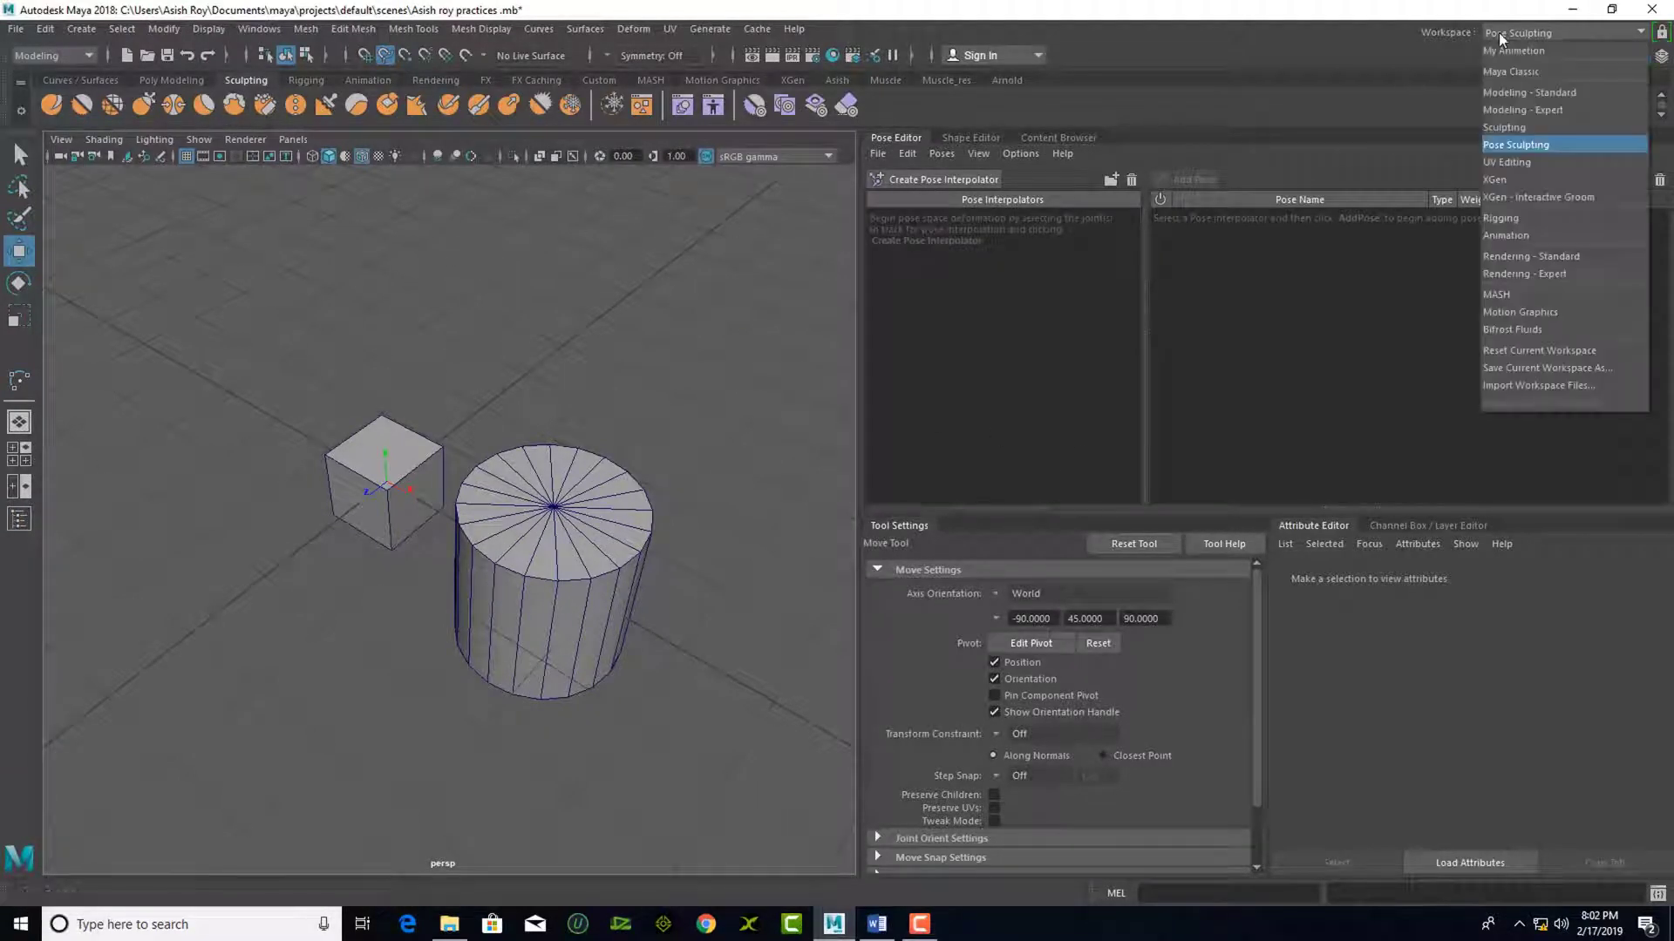
pyautogui.click(1520, 92)
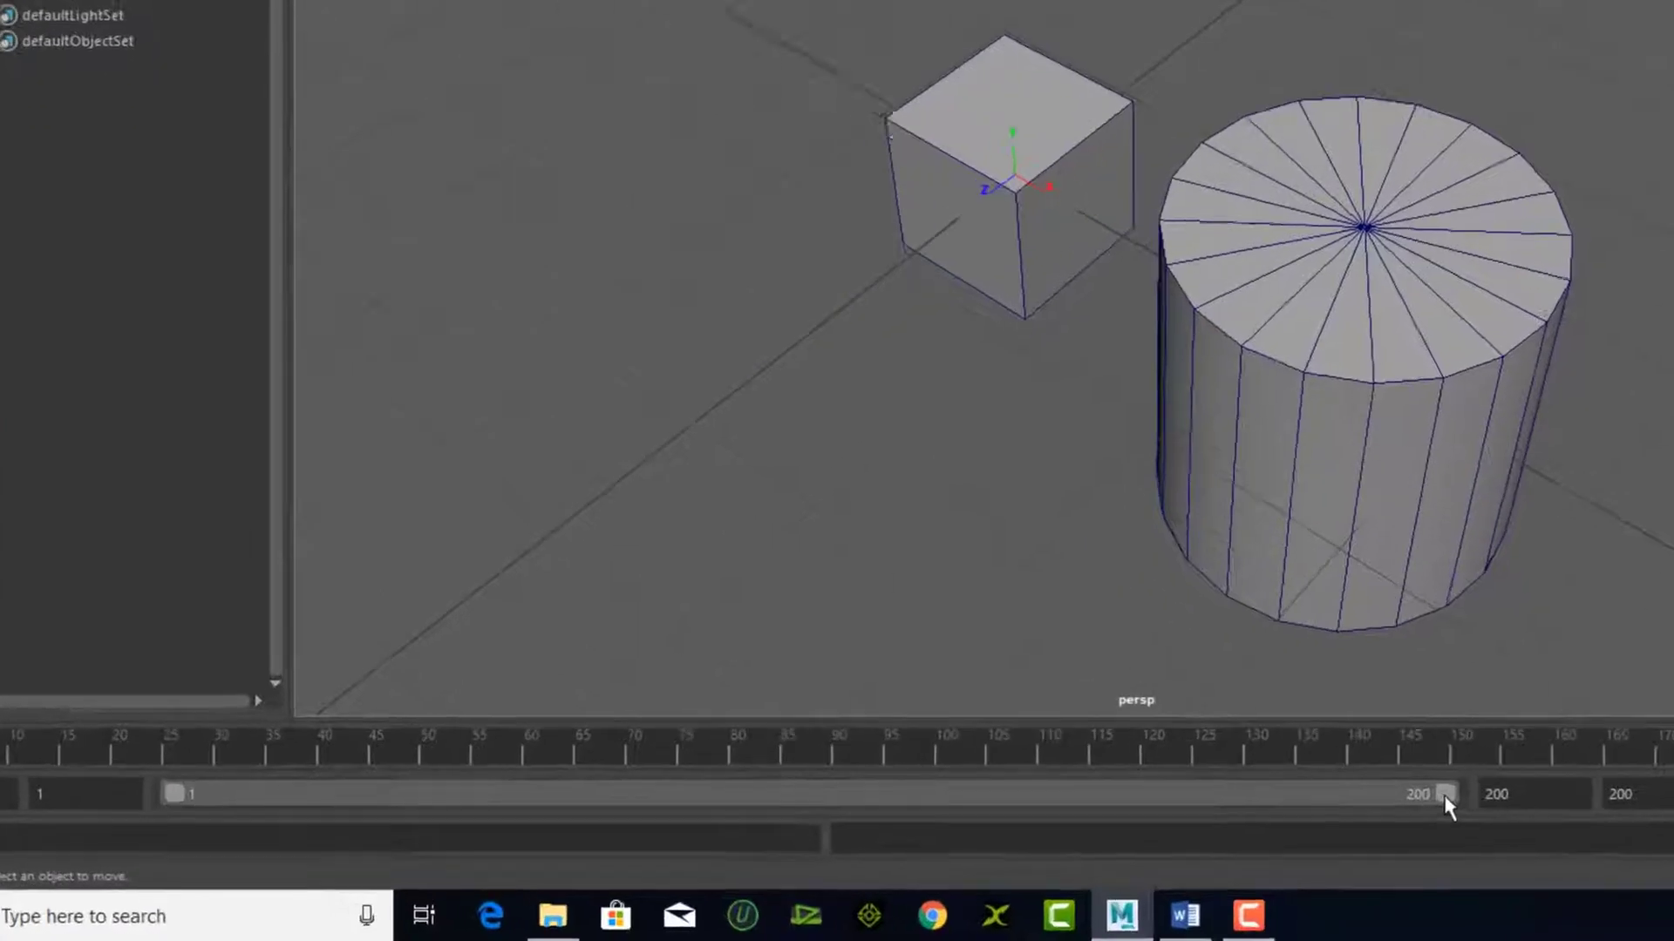
# Try shortening the playback range to end at frame 106 and at frame 54, restoring it to 200 each time
pyautogui.moveTo(1051, 843); pyautogui.dragTo(651, 841)
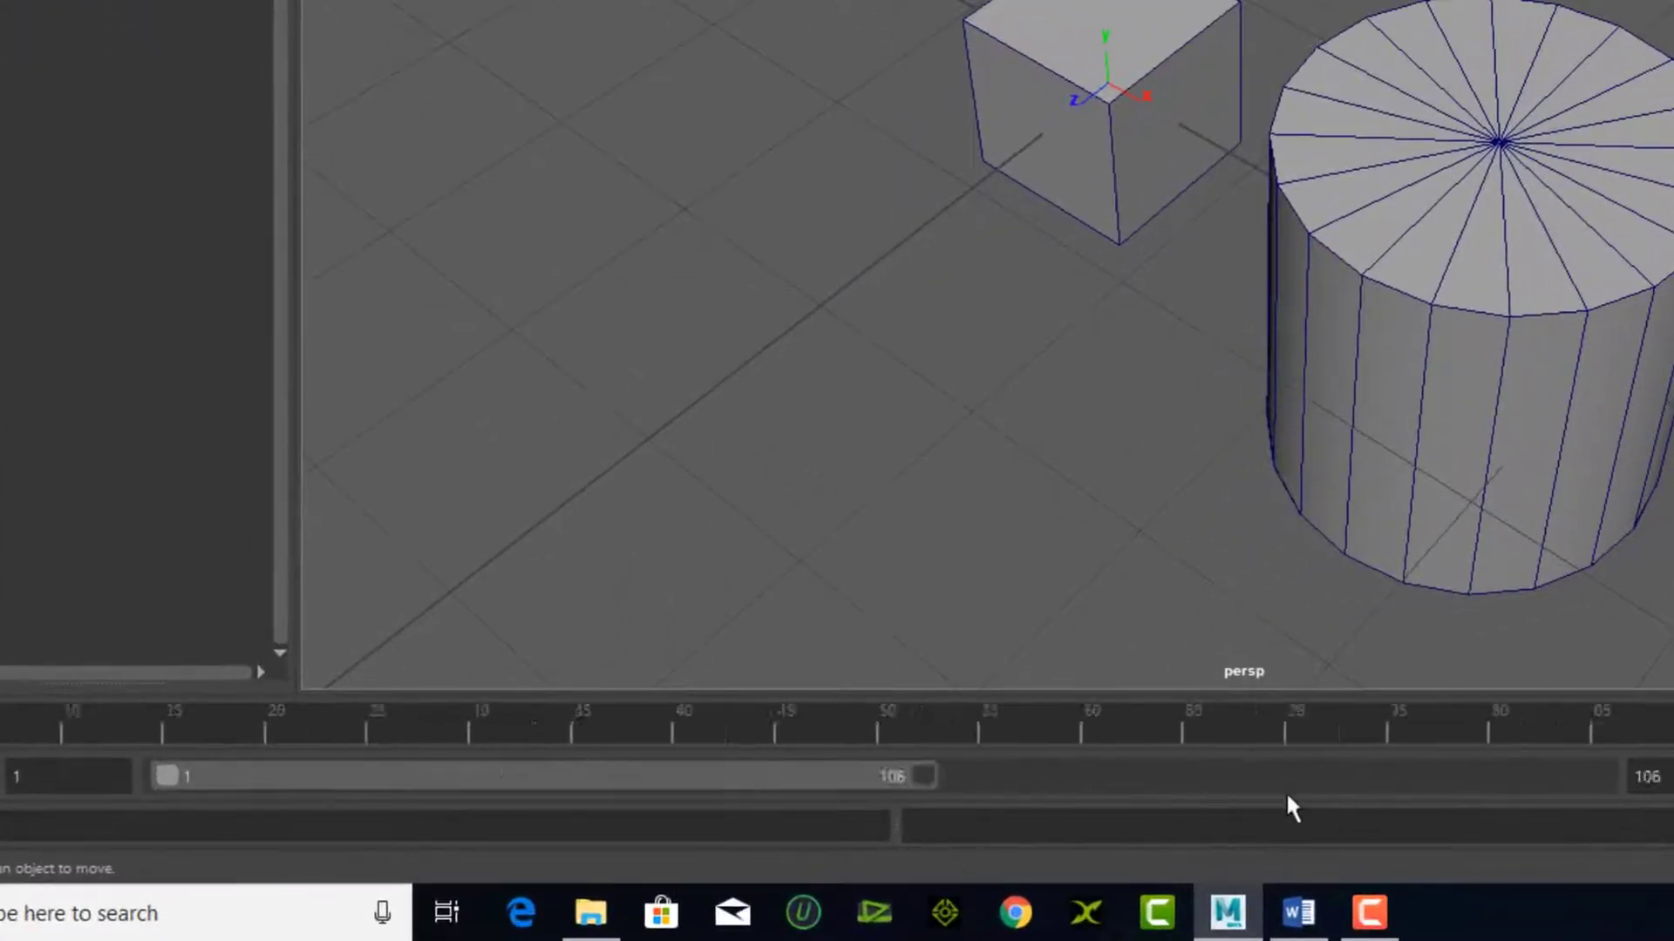
pyautogui.moveTo(1287, 796); pyautogui.dragTo(1667, 827)
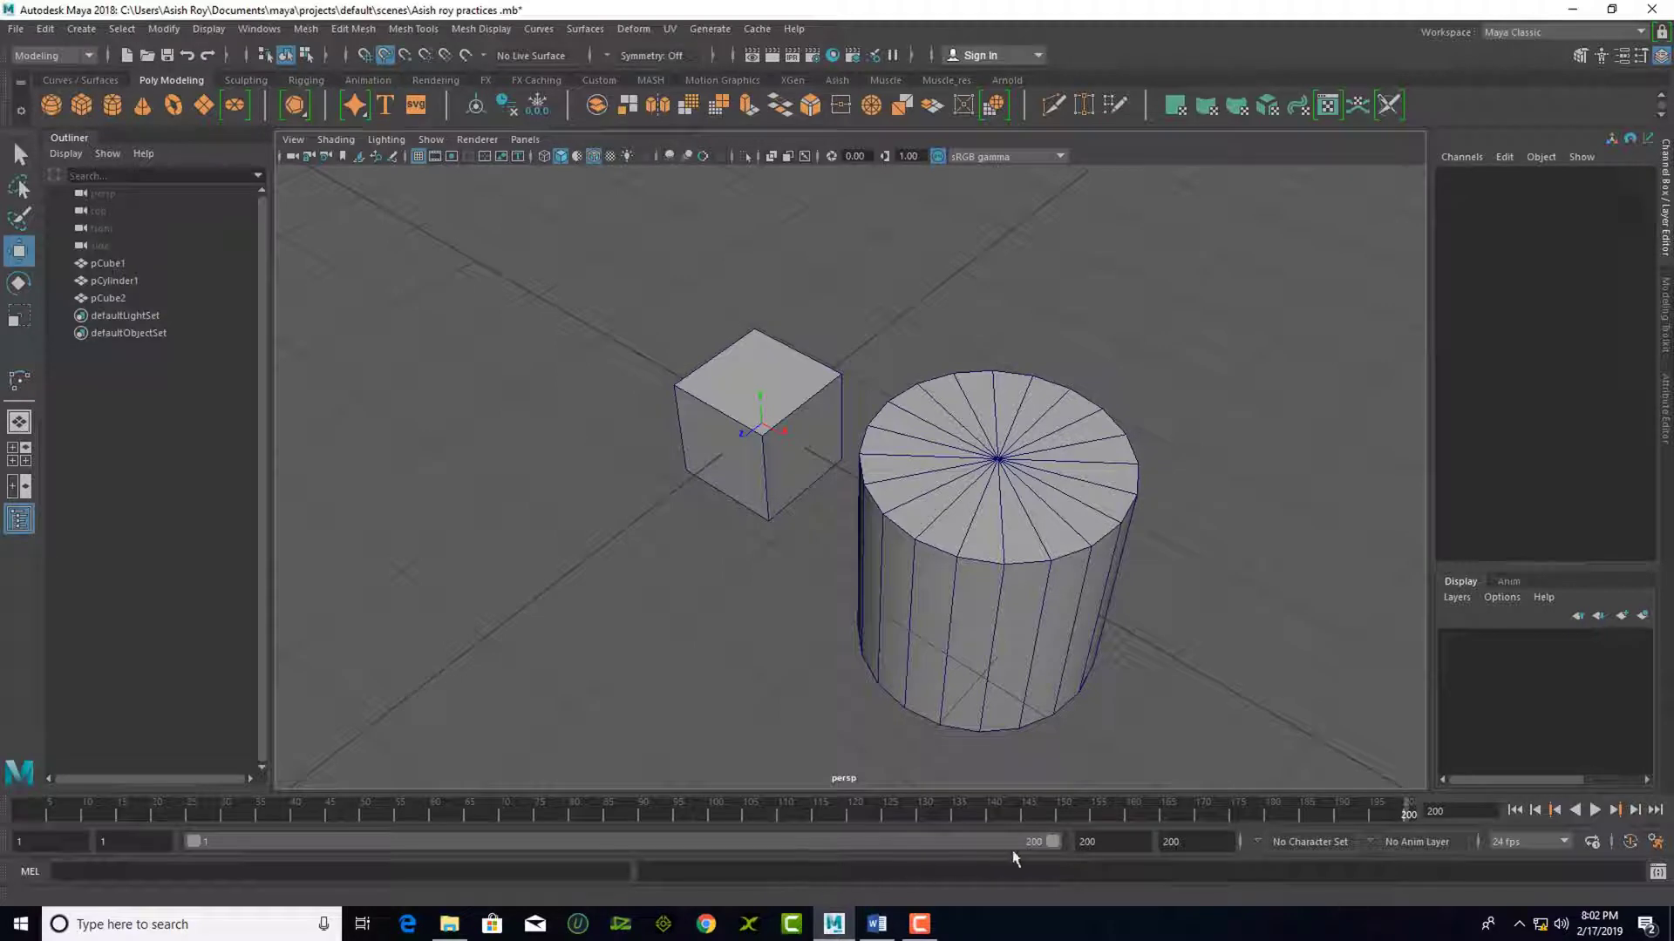
pyautogui.moveTo(1053, 842); pyautogui.dragTo(252, 868)
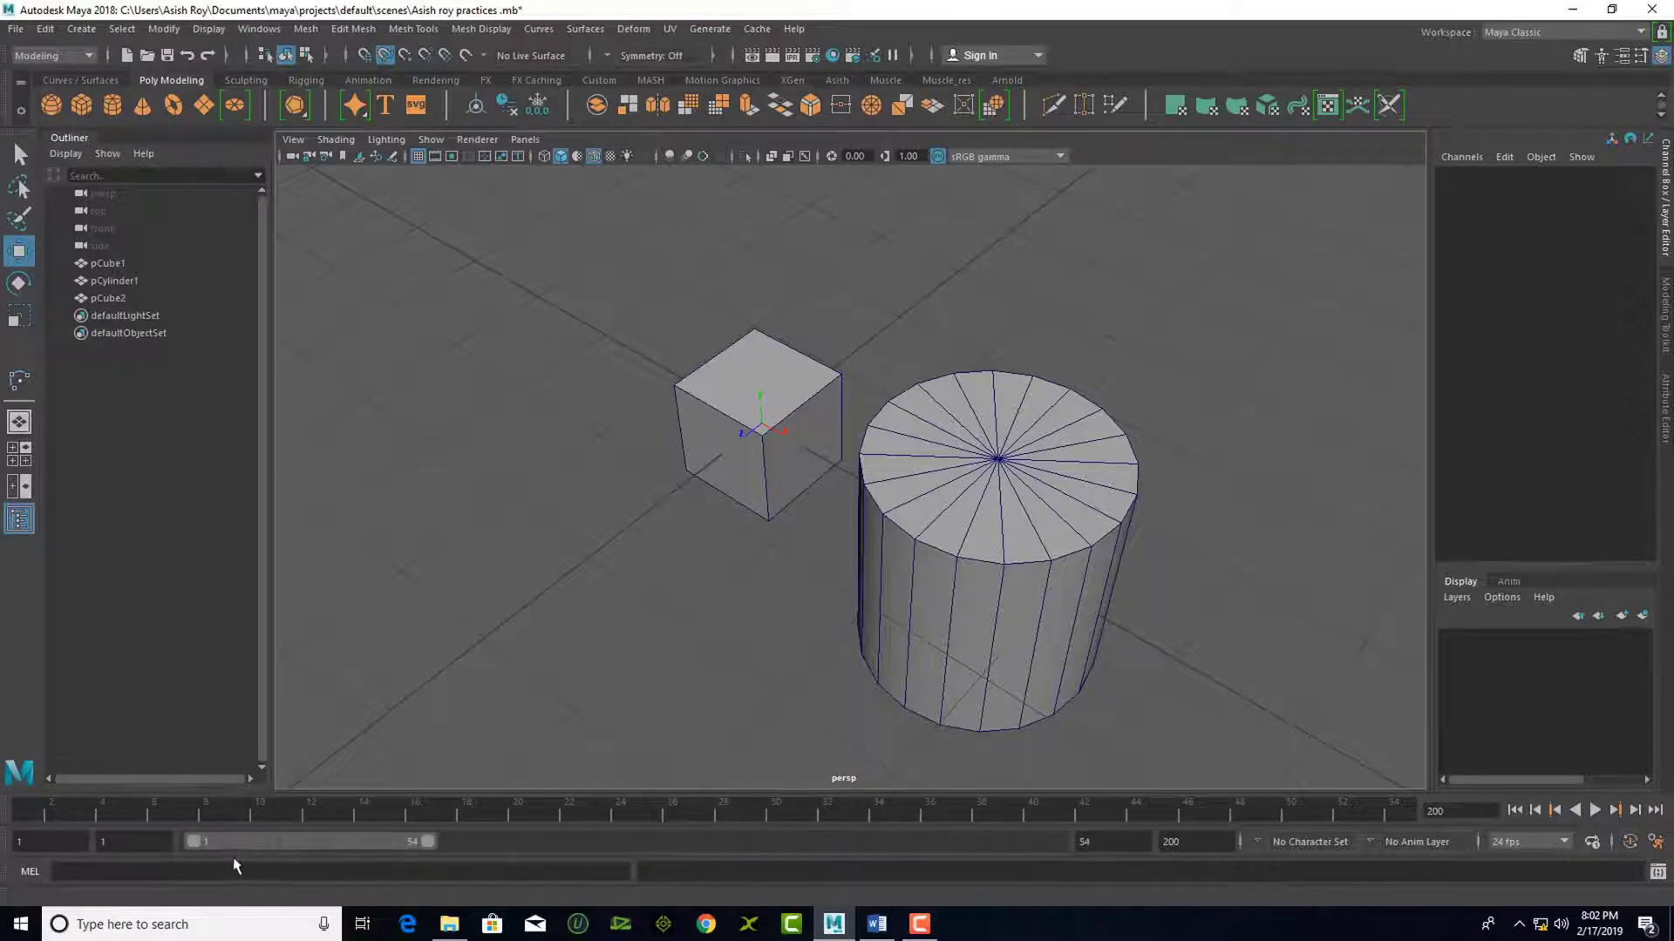
pyautogui.doubleClick(232, 867)
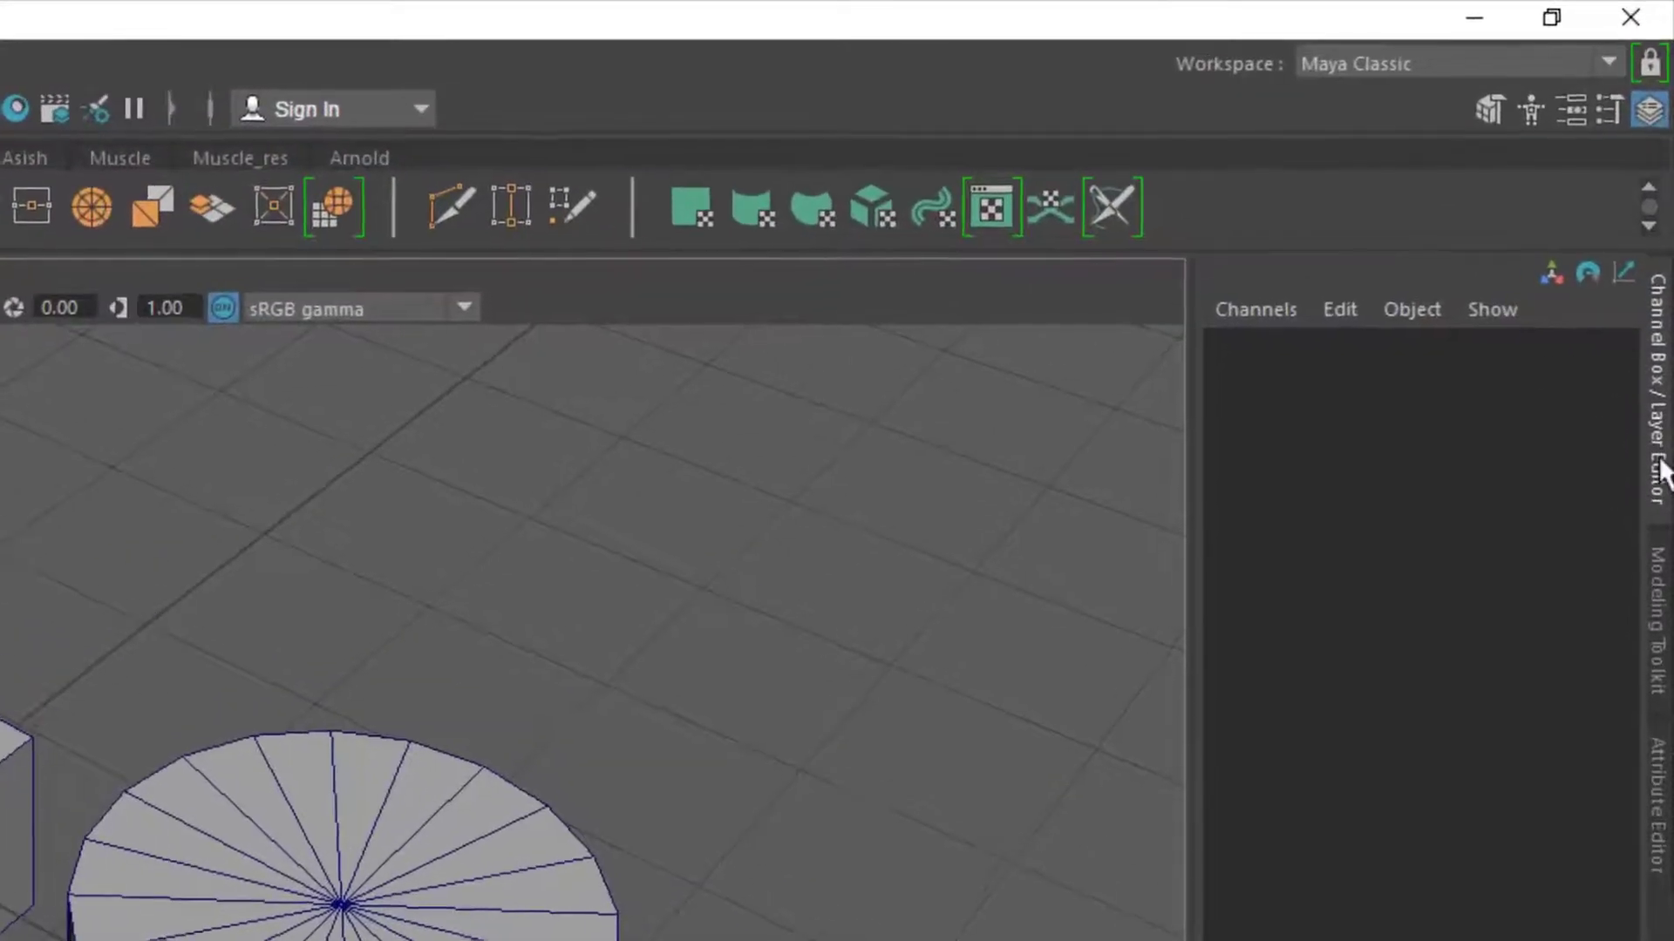
# Hide and reshow the Channel Box / Layer Editor, and display the polyCube2 input settings of the cube at the origin
pyautogui.click(1661, 470)
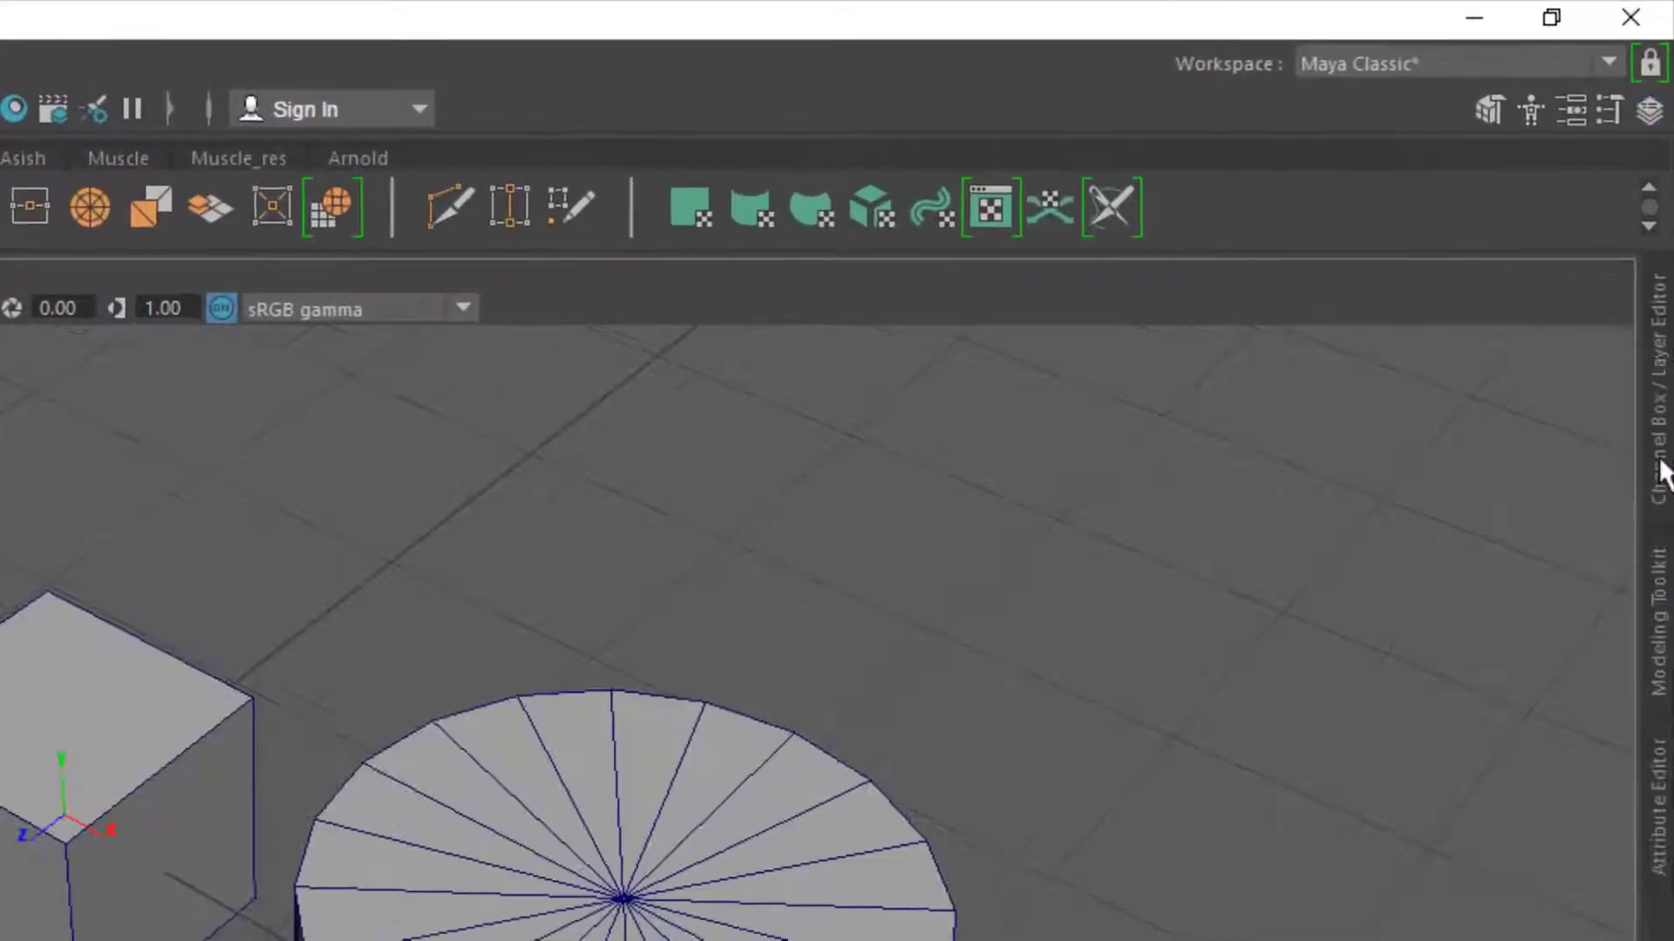
pyautogui.click(1661, 471)
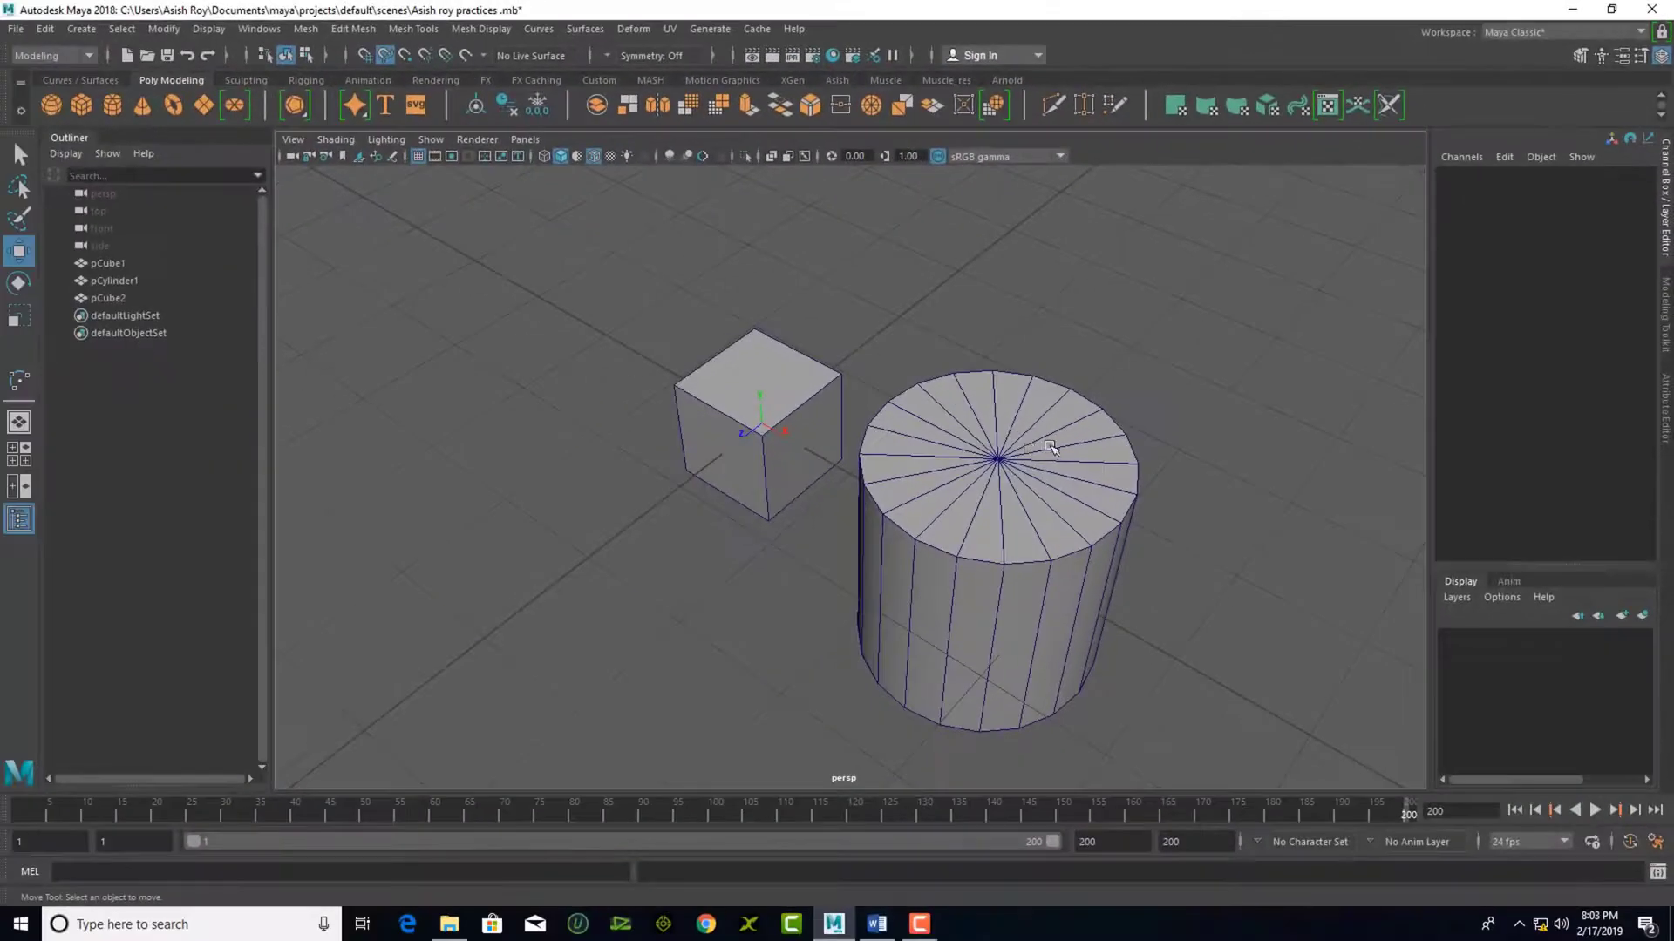
pyautogui.click(776, 403)
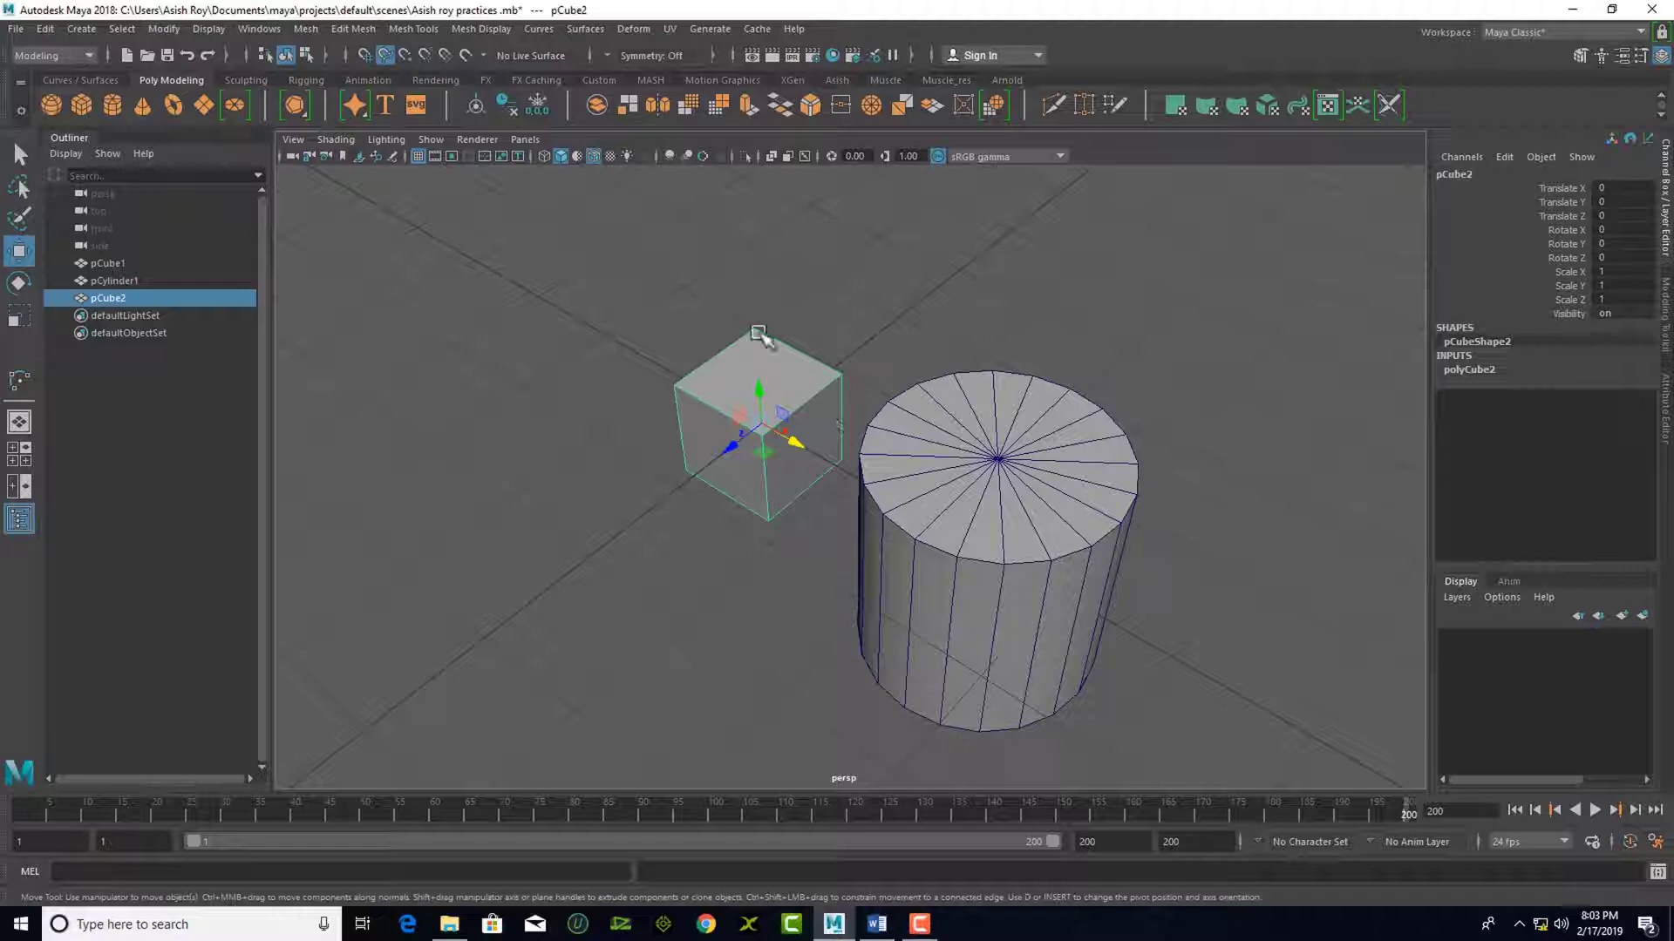
pyautogui.scroll(3, 715, 406)
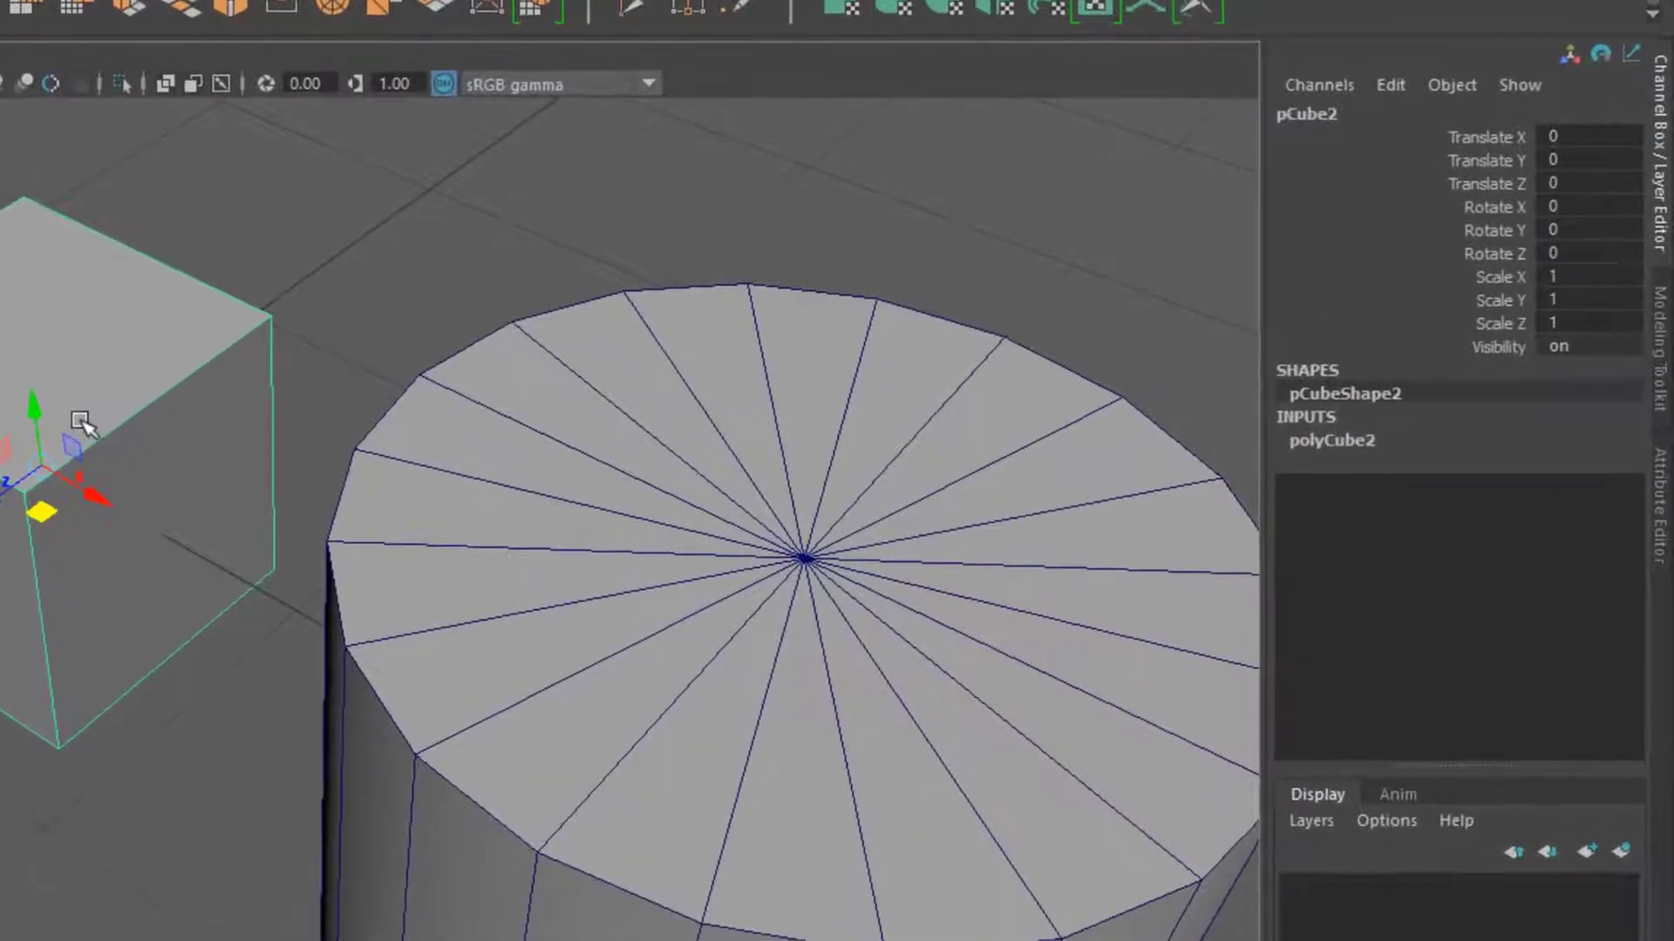
pyautogui.click(1332, 440)
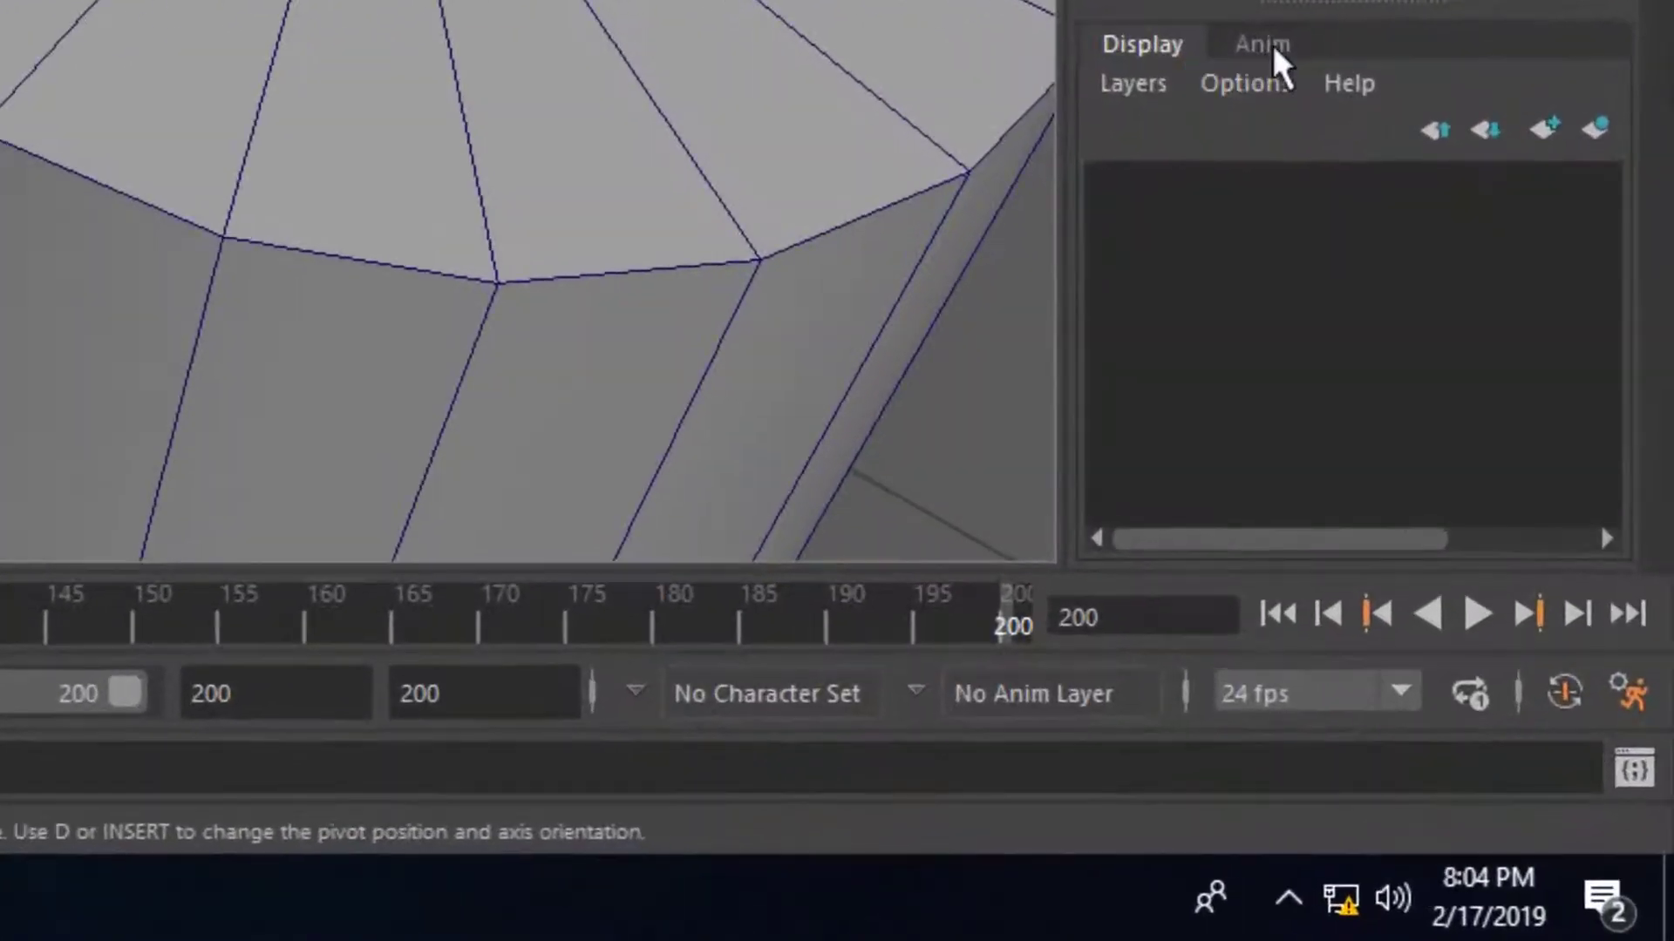
# Compare the Anim and Display layers of the Layer Editor, ending on Display
pyautogui.click(1510, 582)
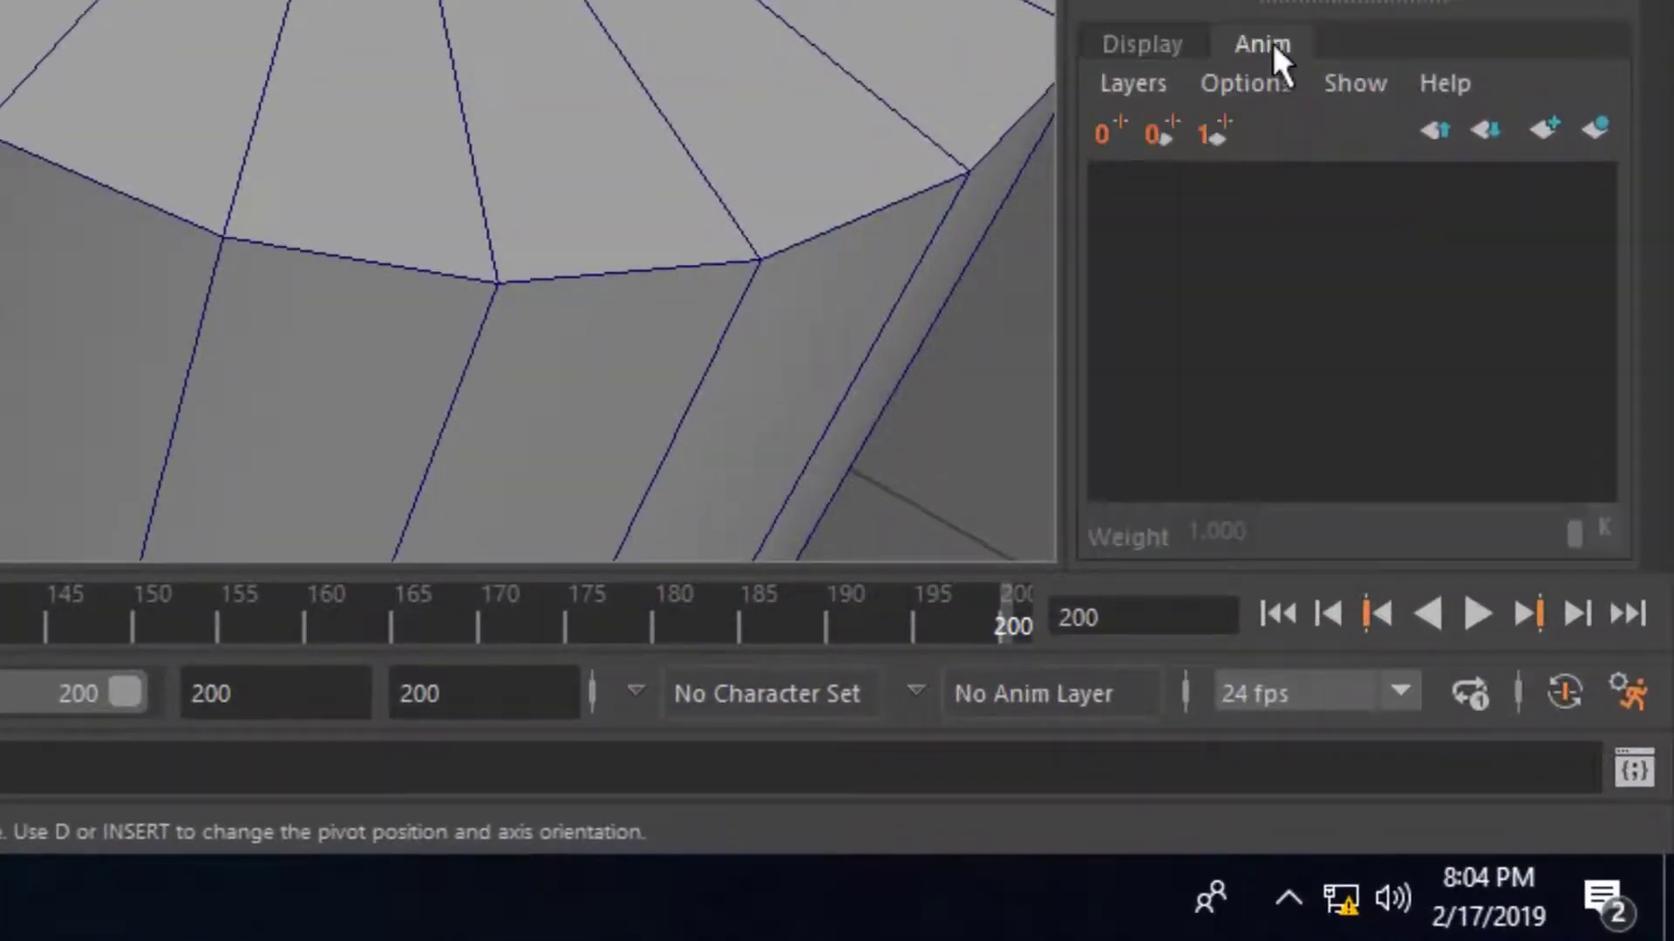
pyautogui.click(1148, 51)
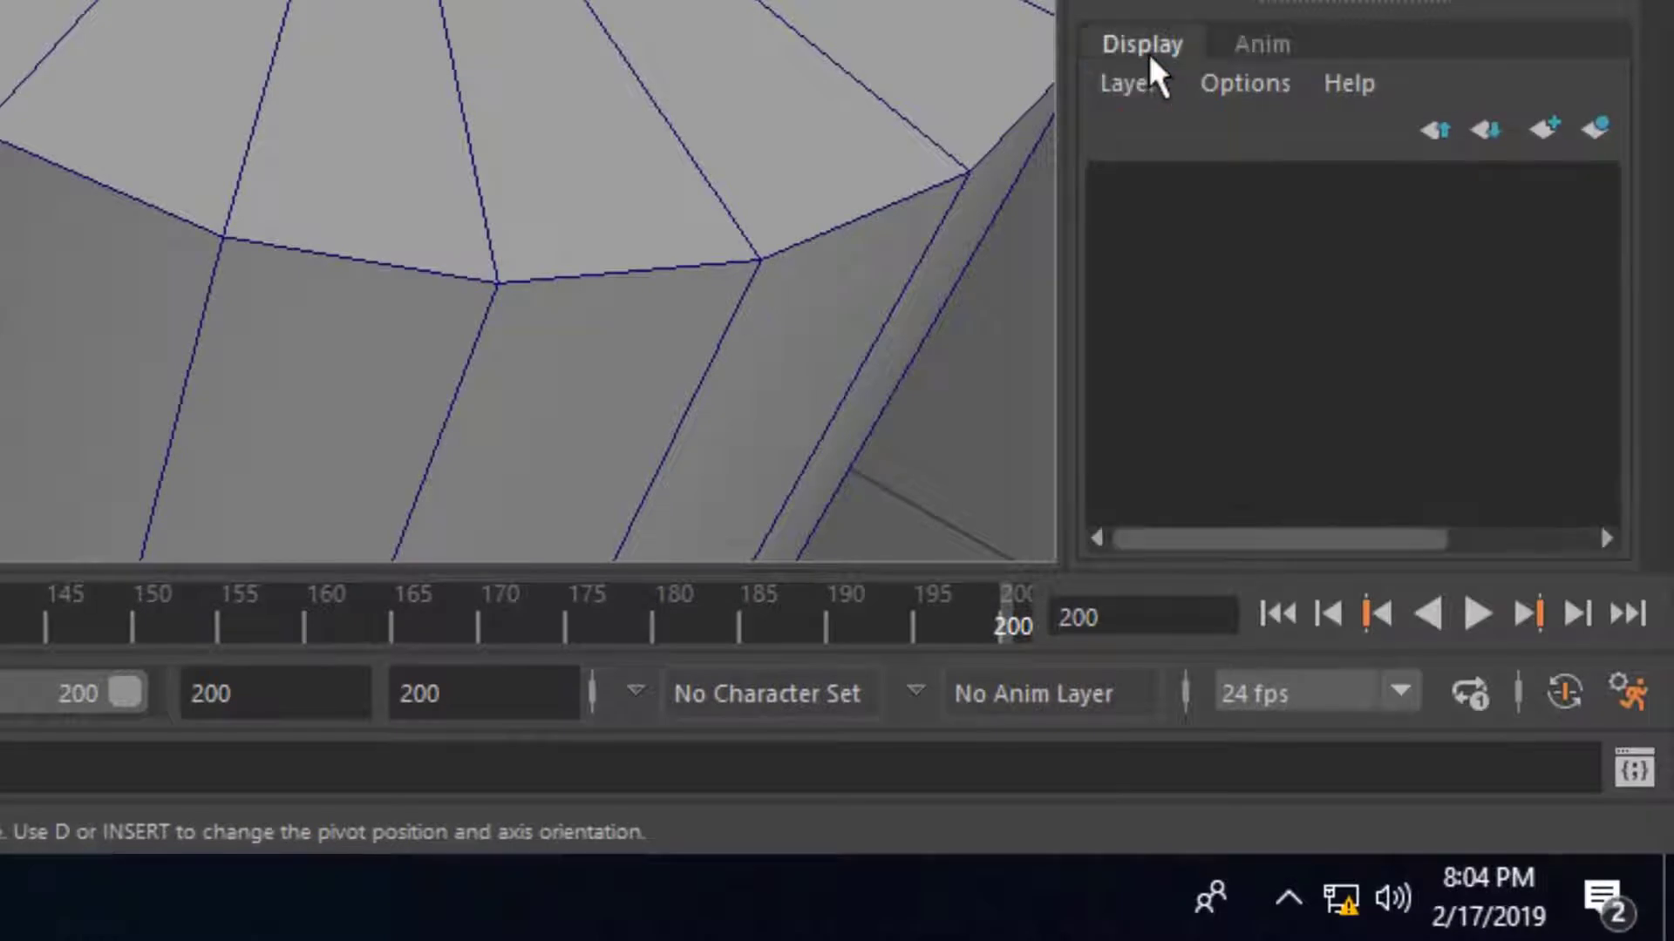
pyautogui.click(1275, 48)
pyautogui.click(1148, 54)
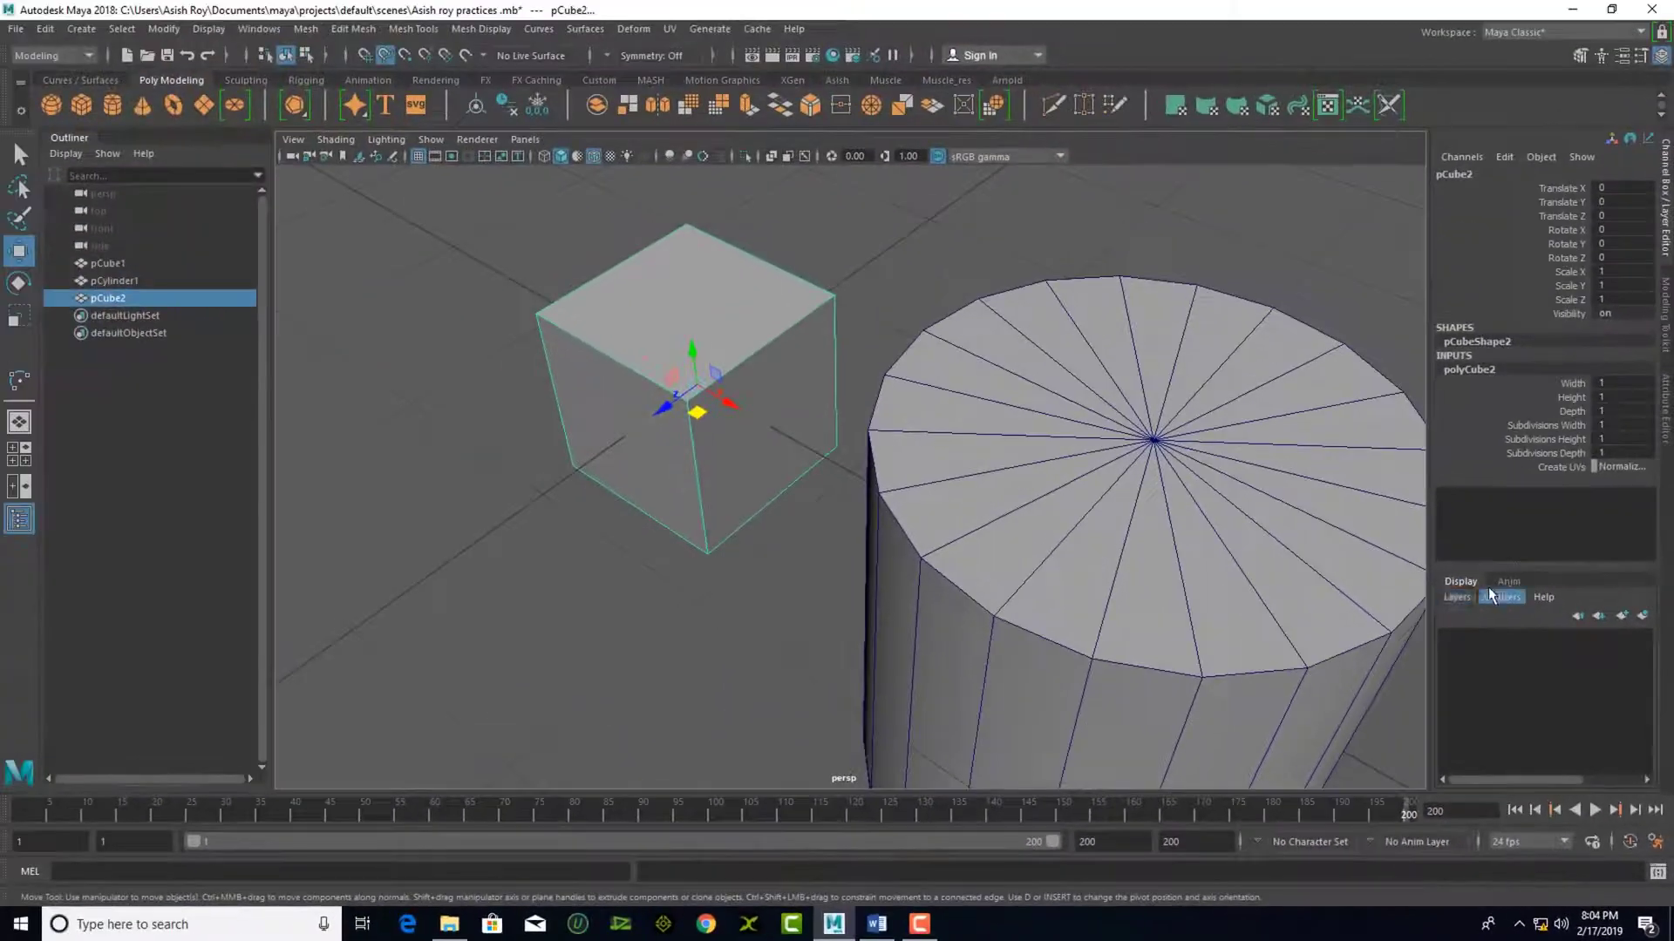
pyautogui.click(1510, 582)
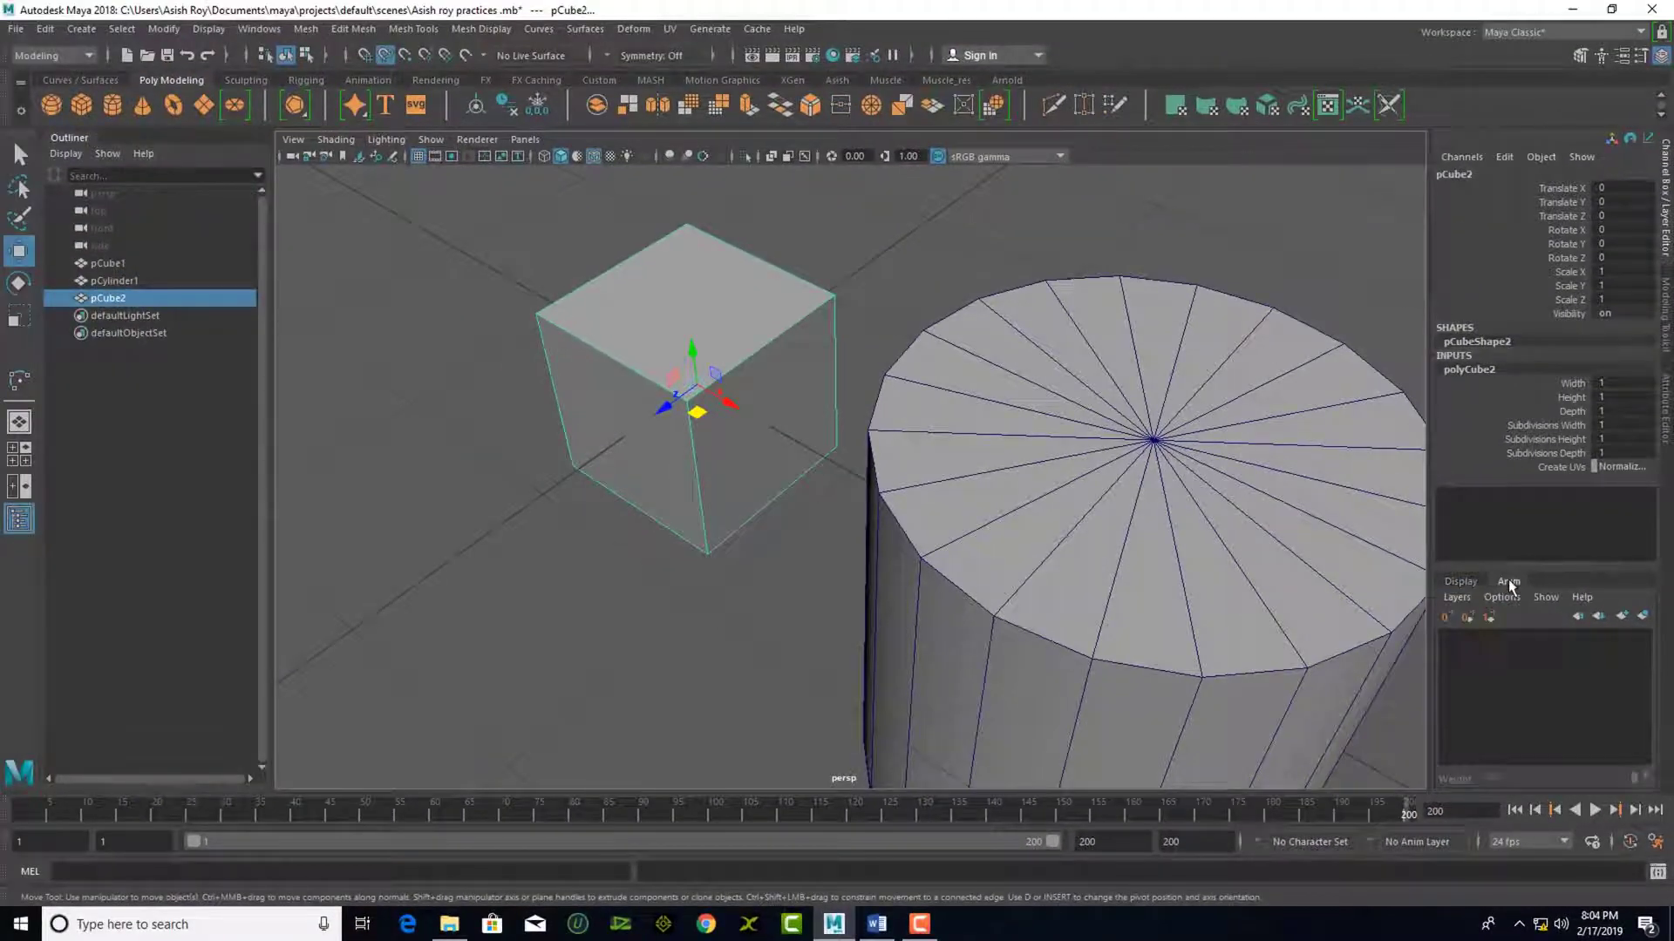
pyautogui.click(1459, 586)
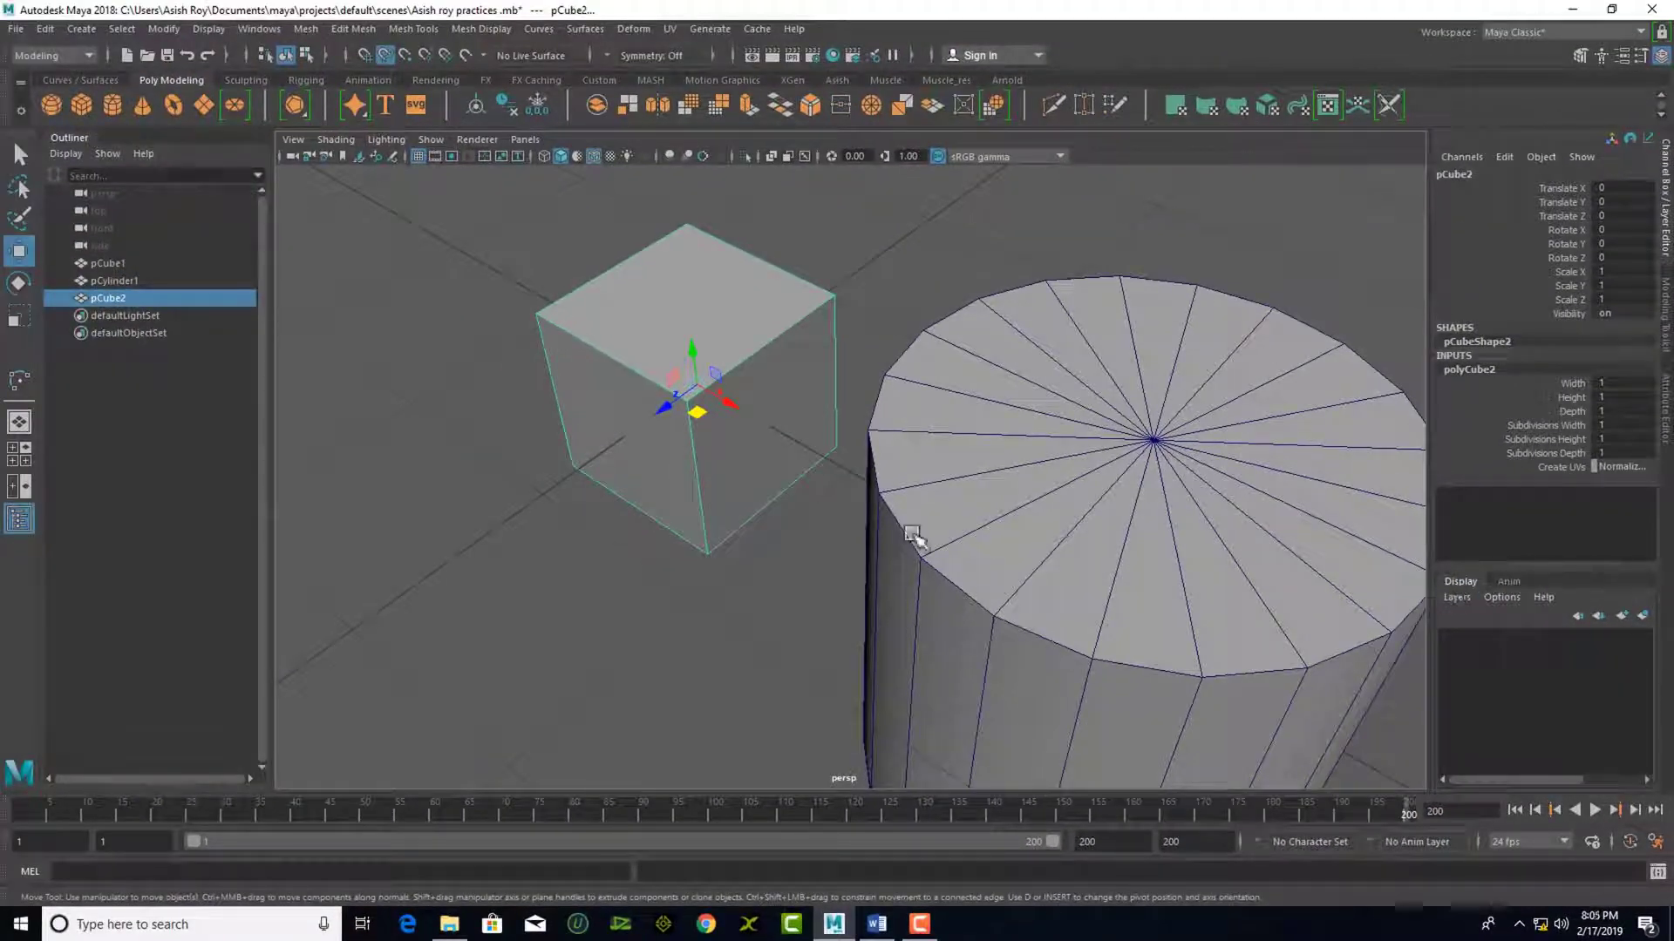